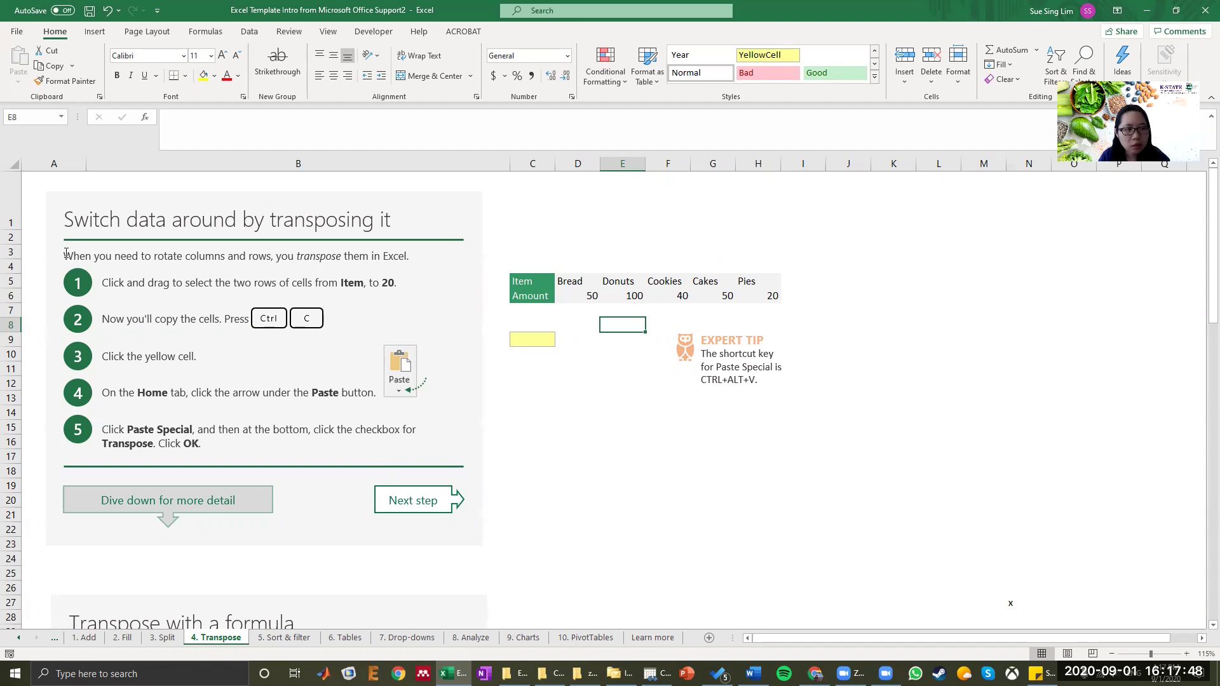
# Select the Item header row through Pies and look over the Amount cell.
pyautogui.moveTo(66, 253); pyautogui.dragTo(272, 257)
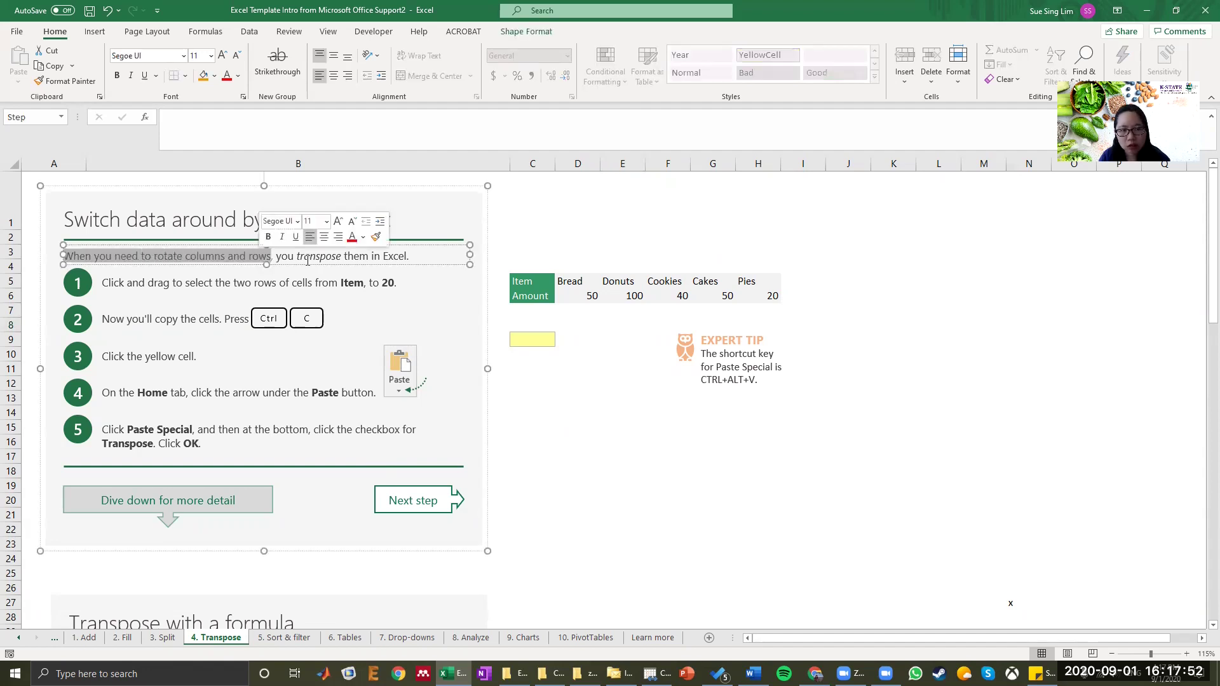
pyautogui.click(539, 280)
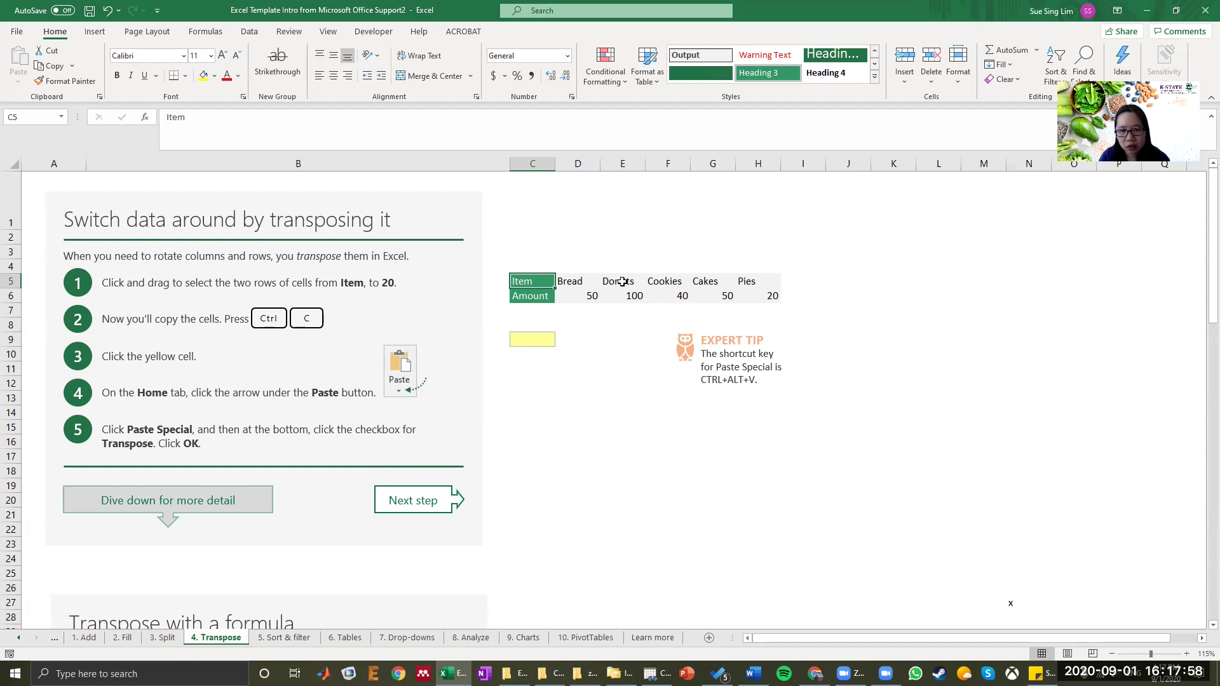
pyautogui.moveTo(537, 280); pyautogui.dragTo(770, 280)
pyautogui.doubleClick(531, 296)
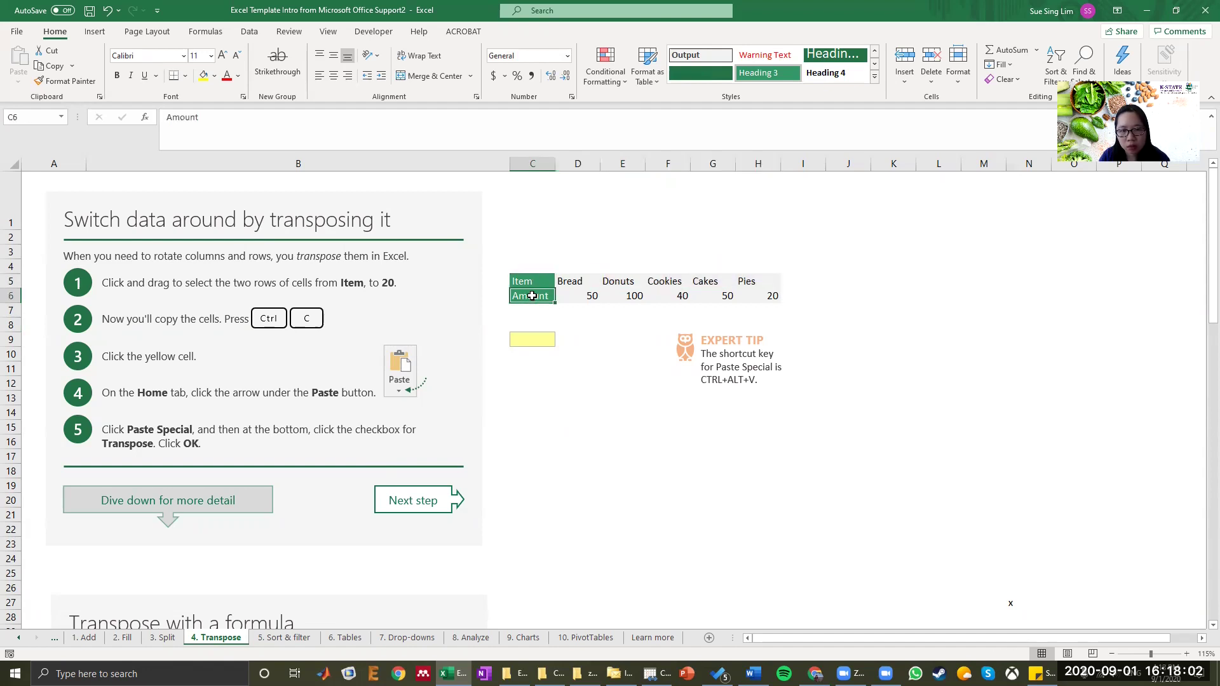
pyautogui.moveTo(533, 296); pyautogui.dragTo(744, 295)
pyautogui.click(569, 297)
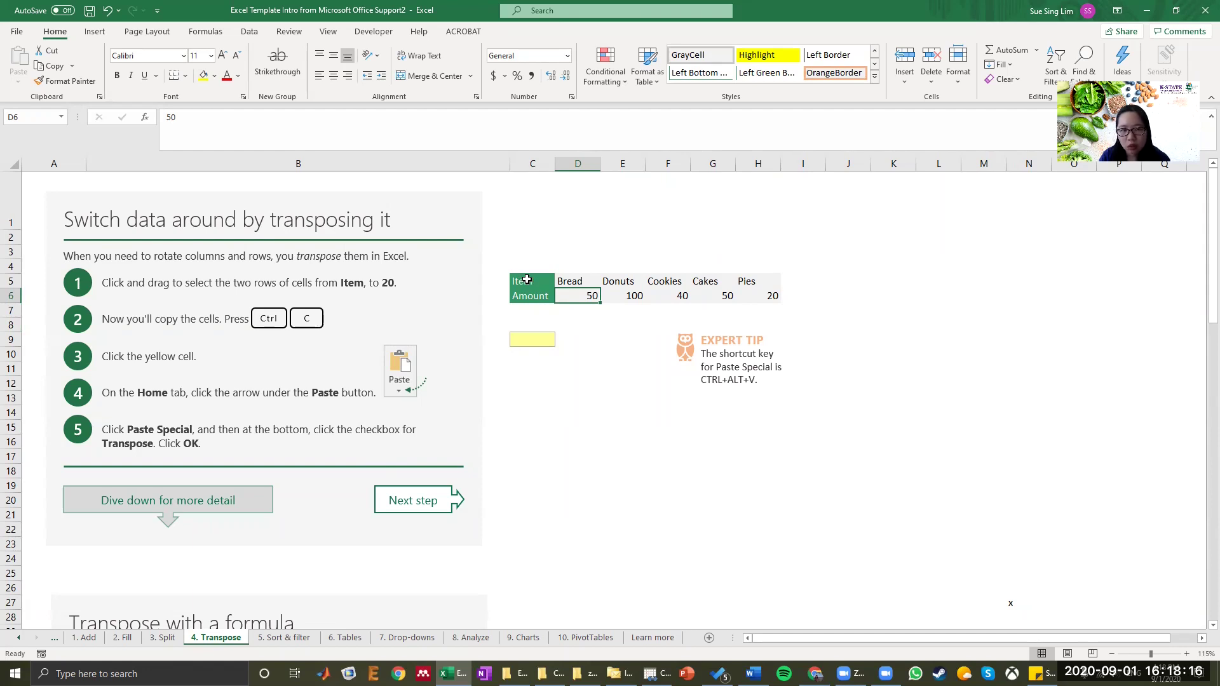
# Copy the Item and Amount rows and paste them transposed at the yellow cell C9.
pyautogui.moveTo(527, 279); pyautogui.dragTo(750, 290)
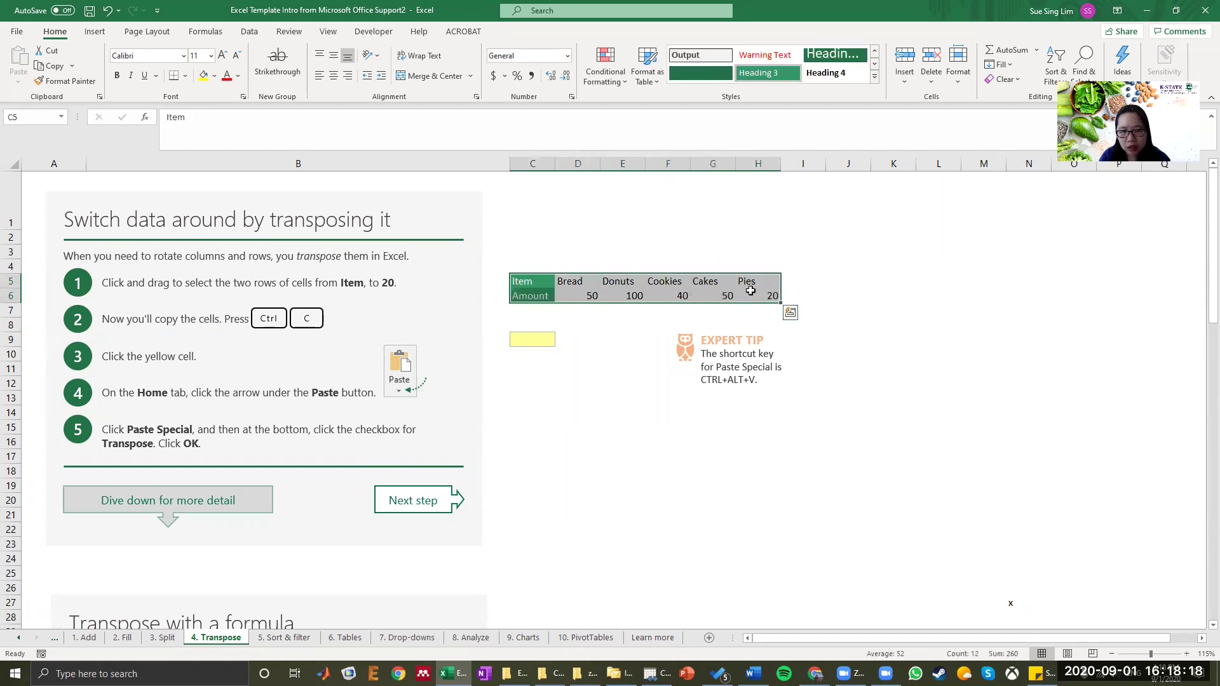
pyautogui.rightClick(573, 291)
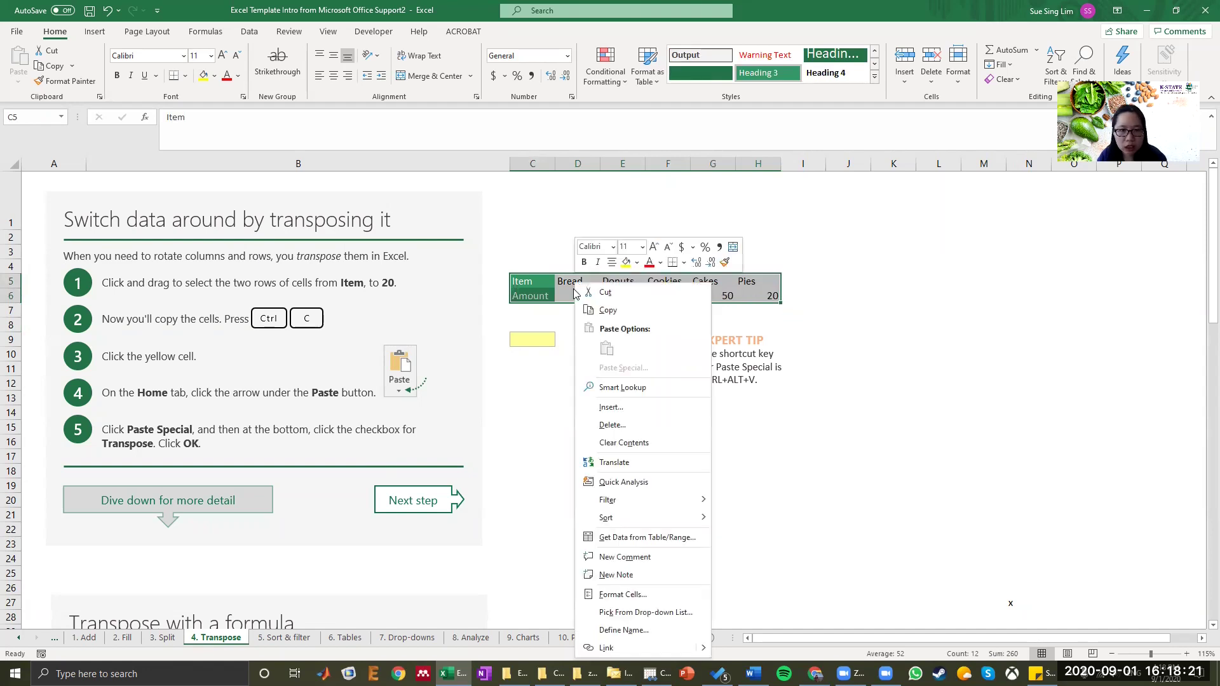
pyautogui.click(608, 312)
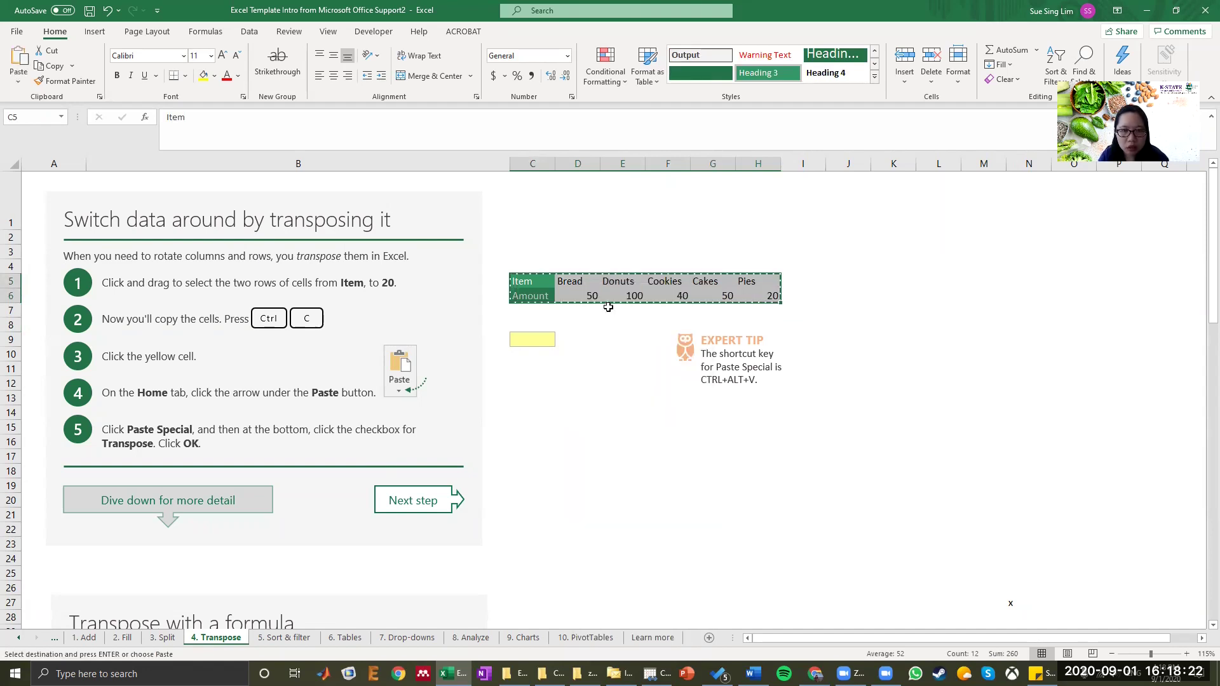
pyautogui.rightClick(525, 339)
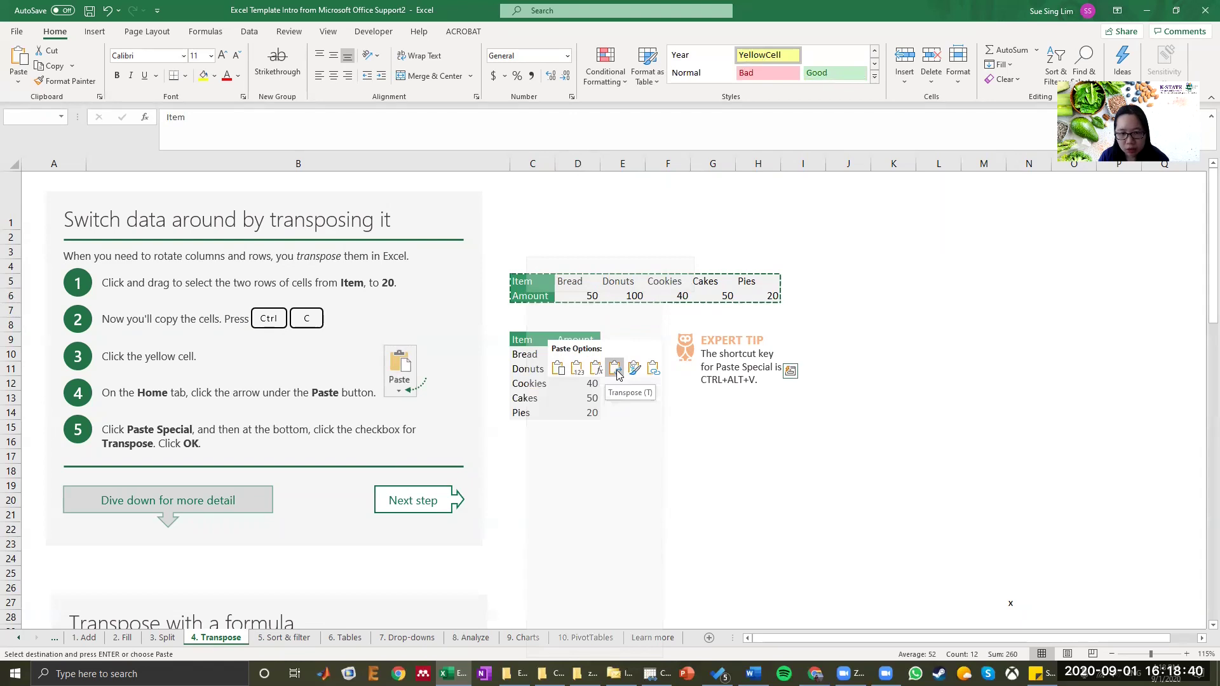
pyautogui.click(615, 369)
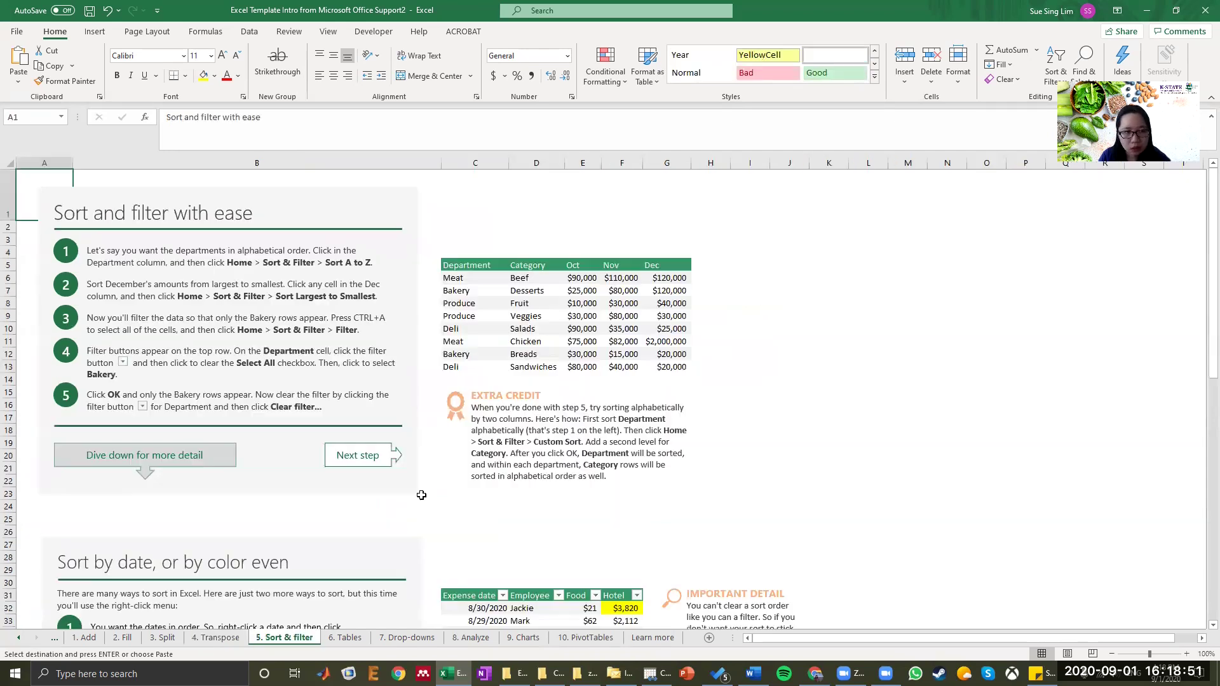
# Go to the 5. Sort & filter sheet and select cells within the Department sales table.
pyautogui.click(422, 496)
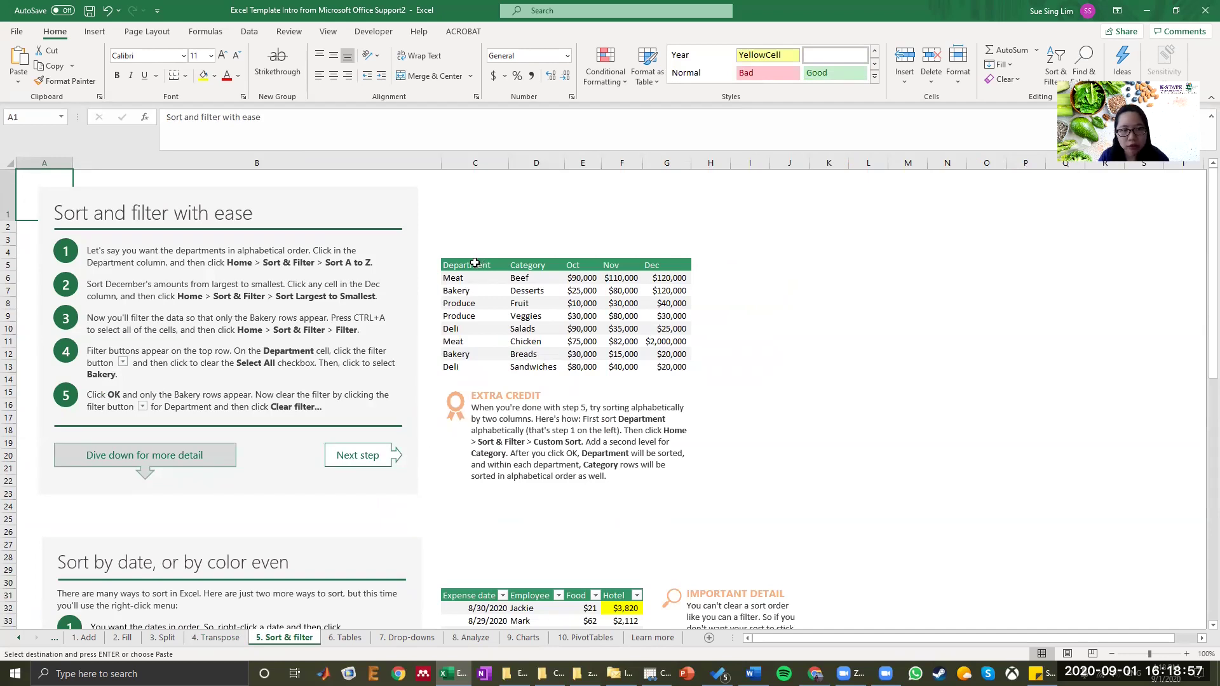
pyautogui.moveTo(475, 263); pyautogui.dragTo(669, 363)
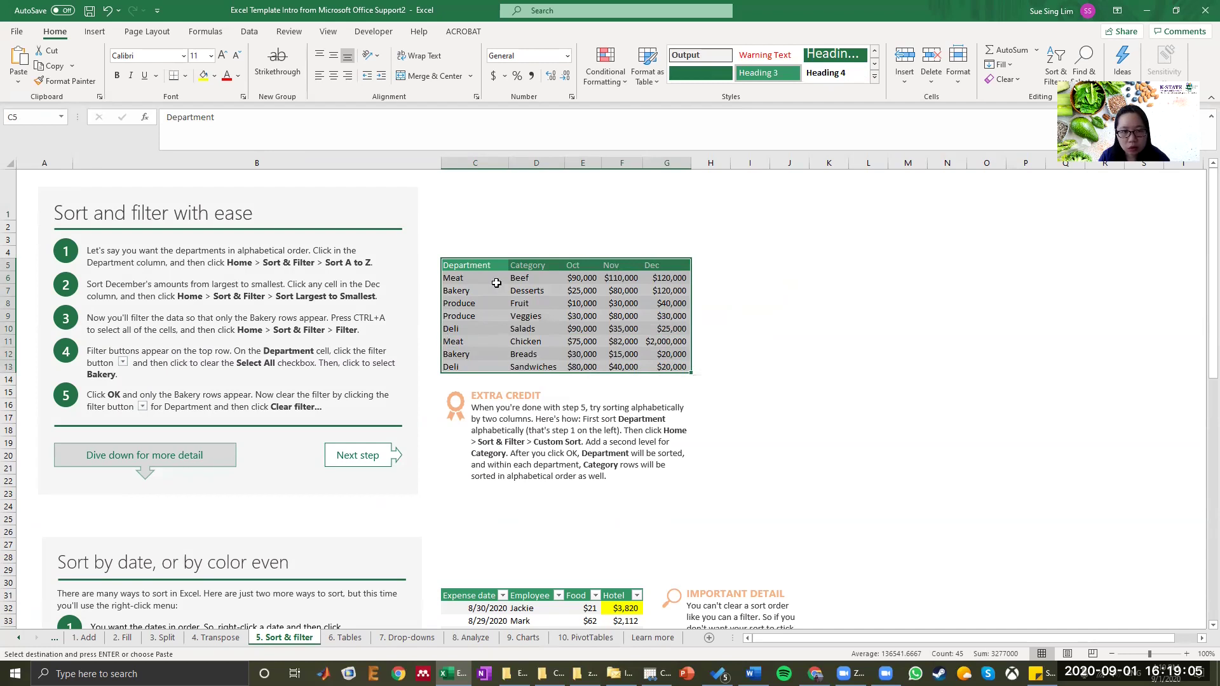
pyautogui.click(468, 303)
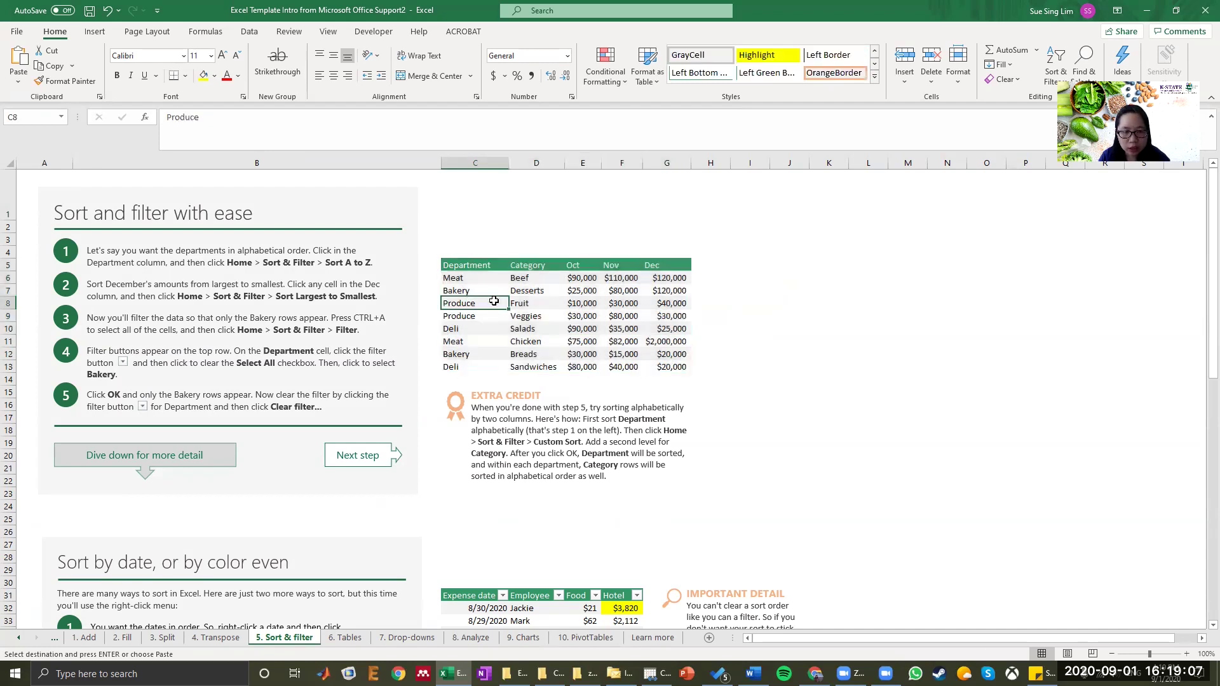
pyautogui.moveTo(488, 315); pyautogui.dragTo(496, 303)
pyautogui.hotkey('ctrl', 'v')
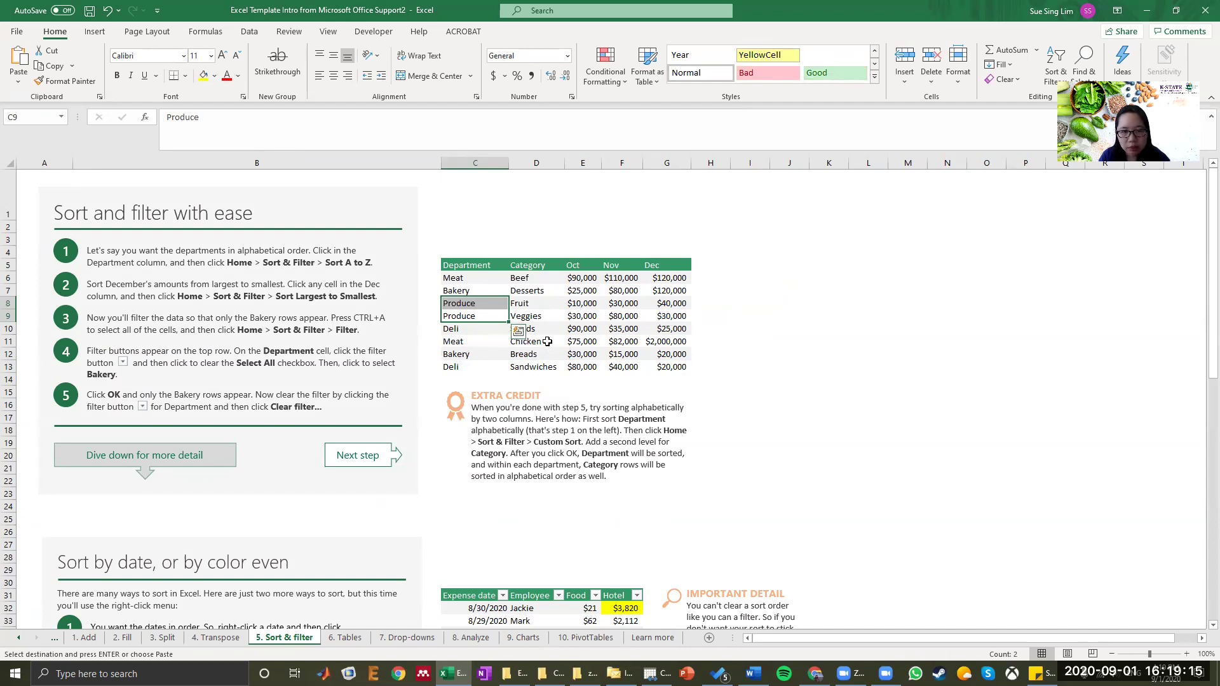
pyautogui.click(547, 341)
pyautogui.press('Down')
pyautogui.press('Down')
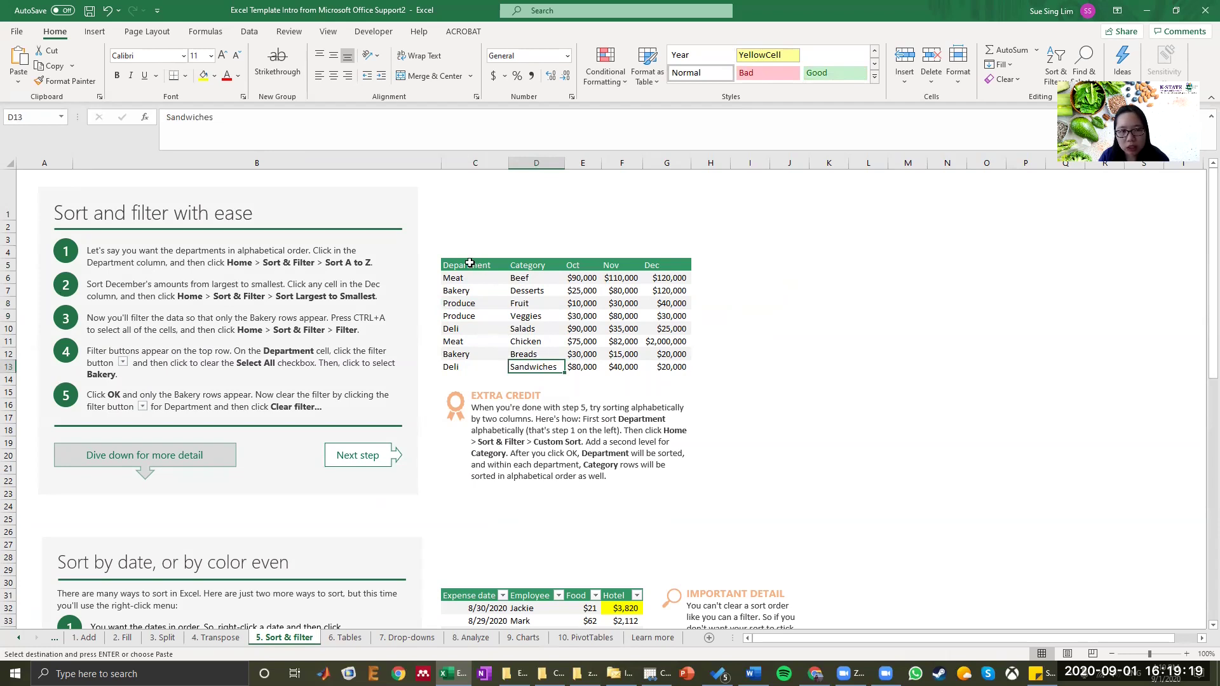
pyautogui.moveTo(456, 263); pyautogui.dragTo(664, 366)
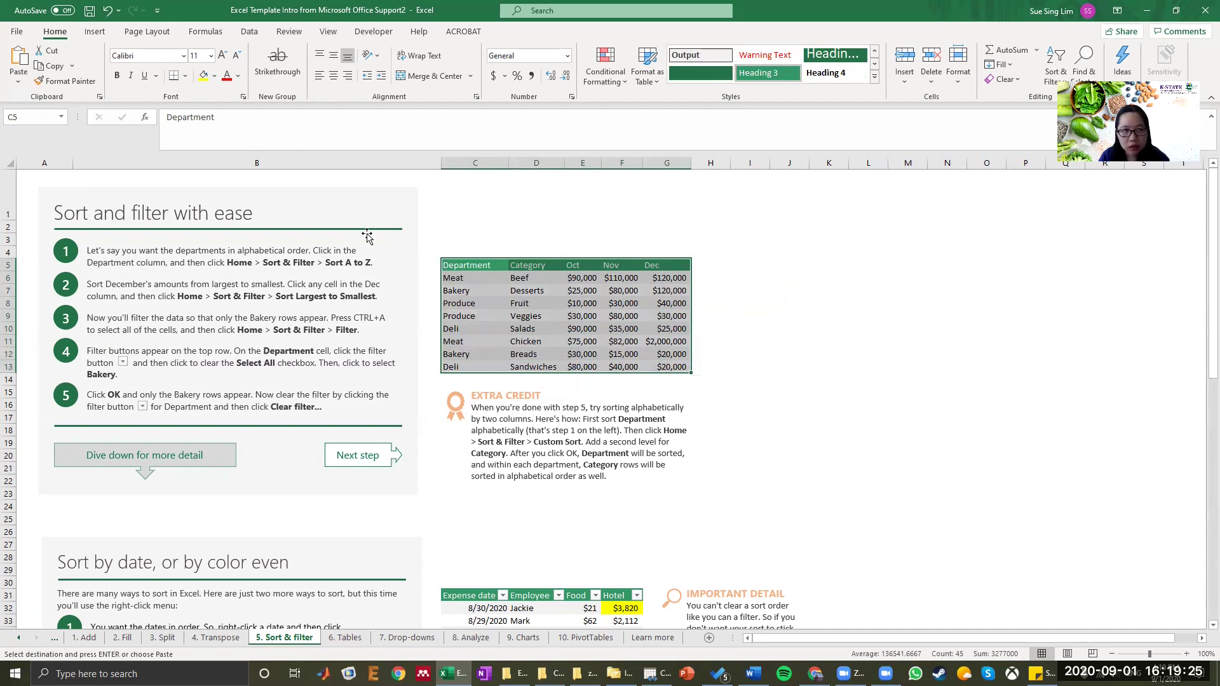
# Turn on Data > Filter for the Department table and sort it A to Z by Department.
pyautogui.click(250, 33)
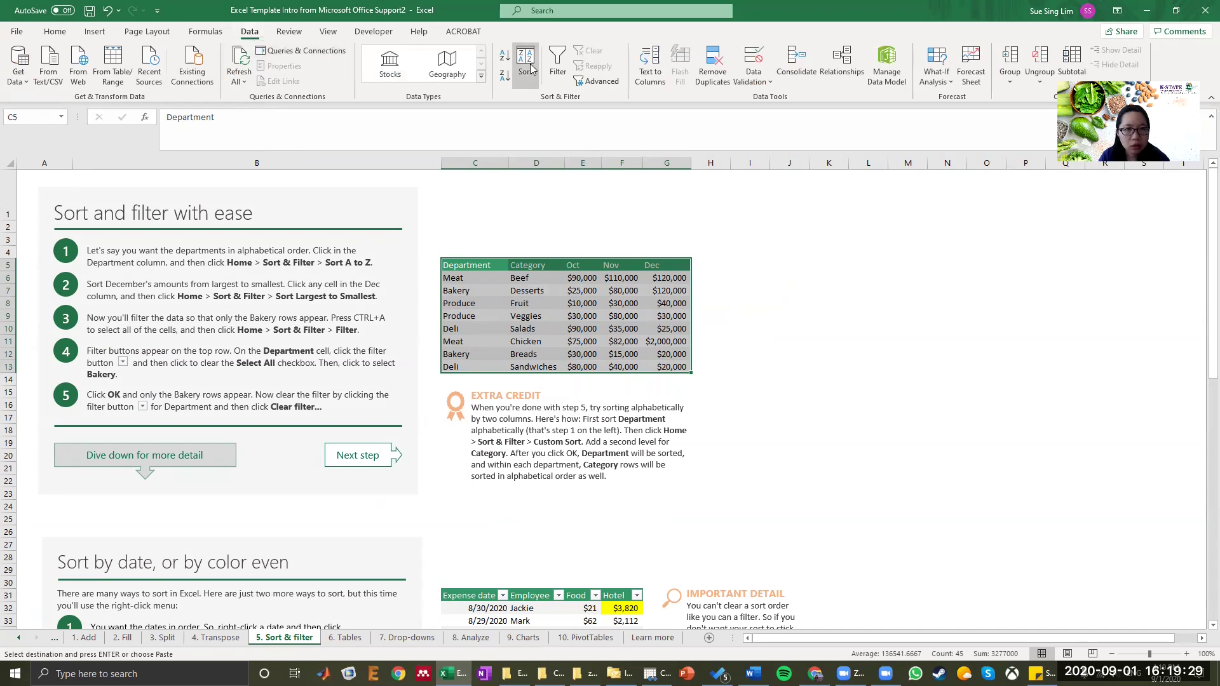
pyautogui.click(557, 75)
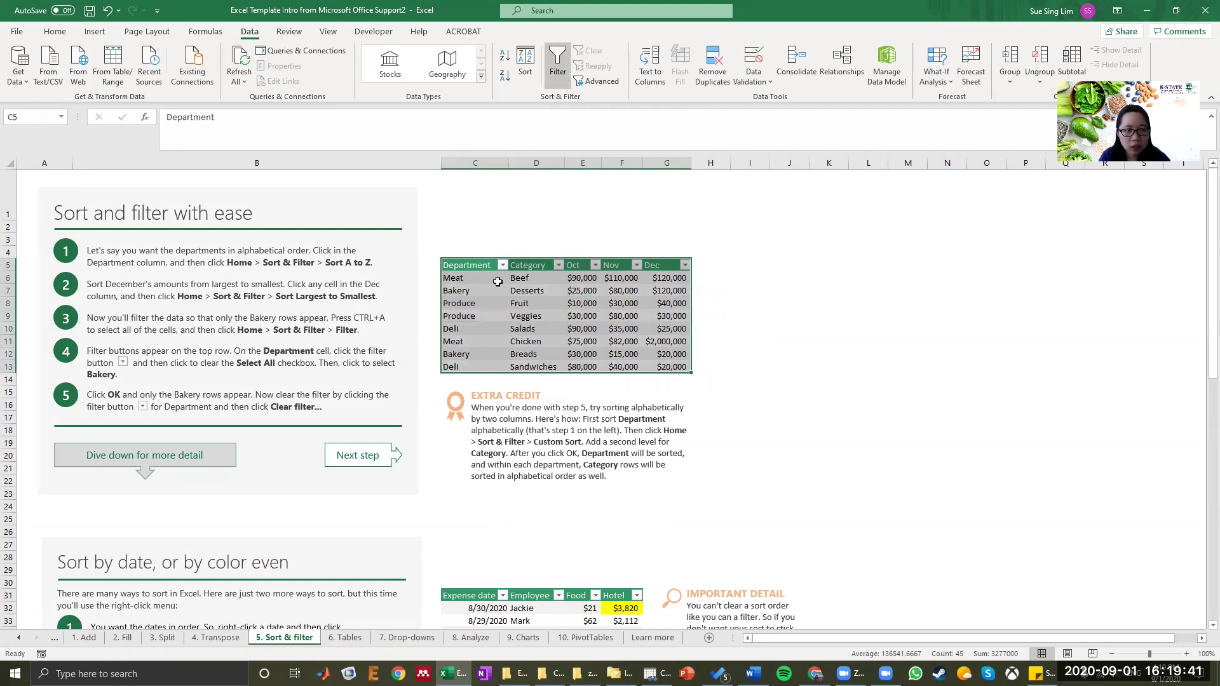
pyautogui.click(478, 264)
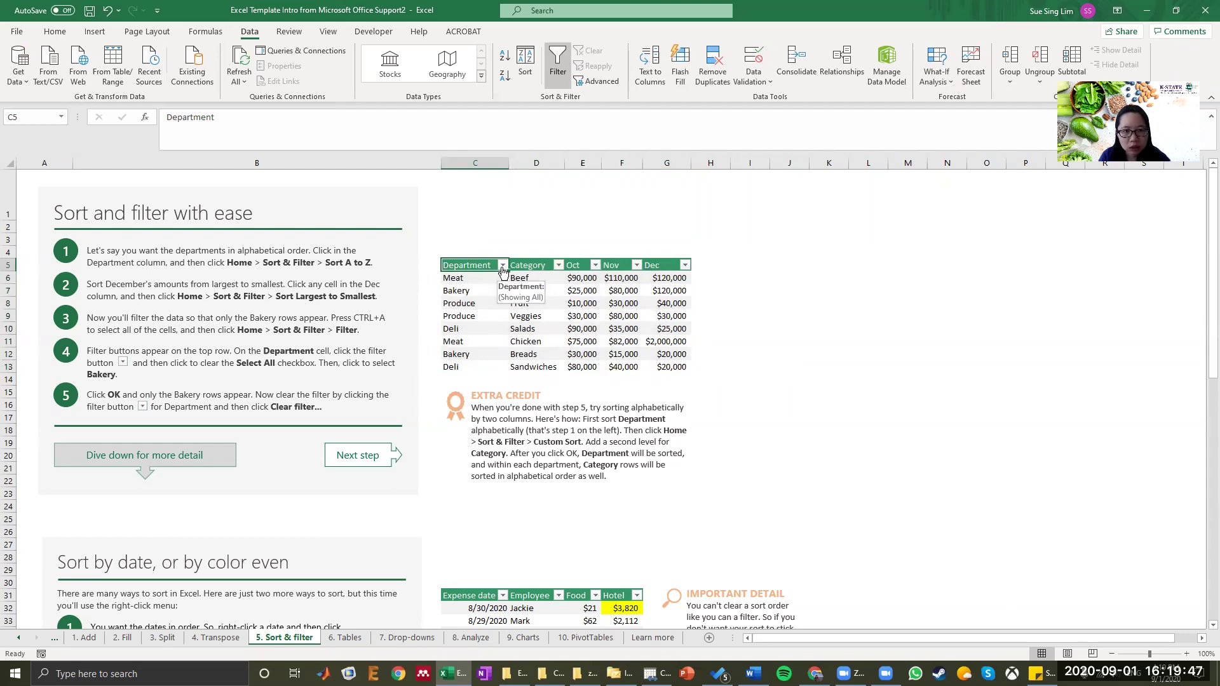
pyautogui.click(503, 265)
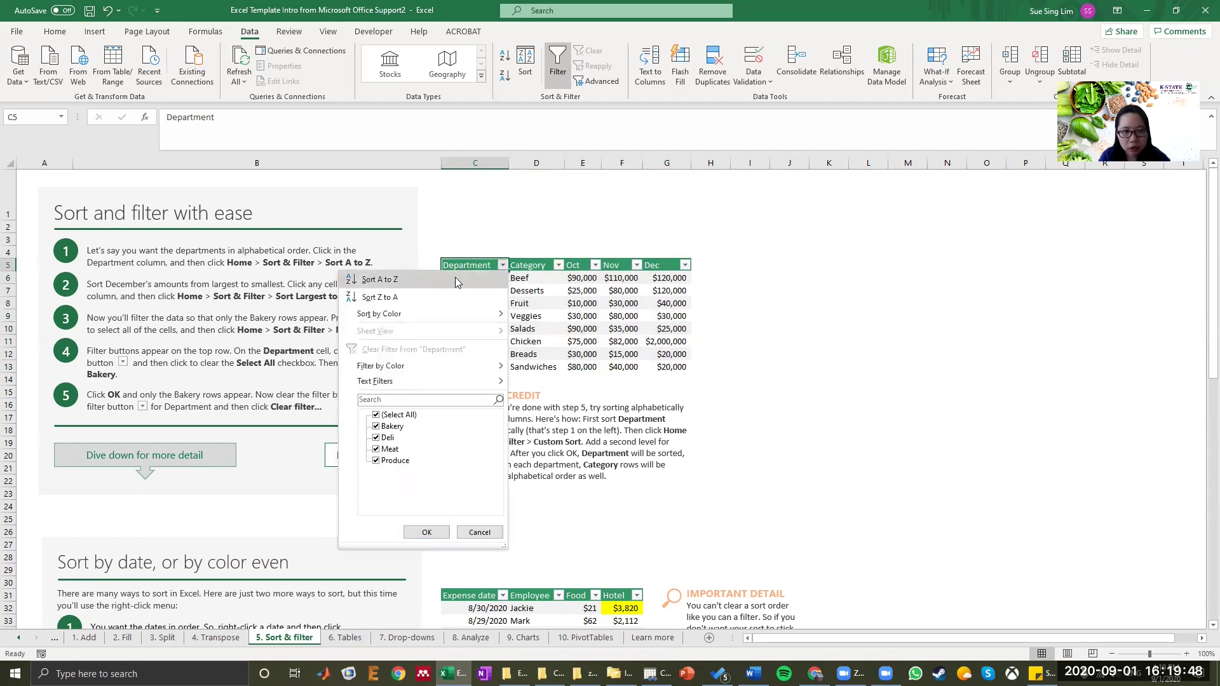
pyautogui.click(417, 282)
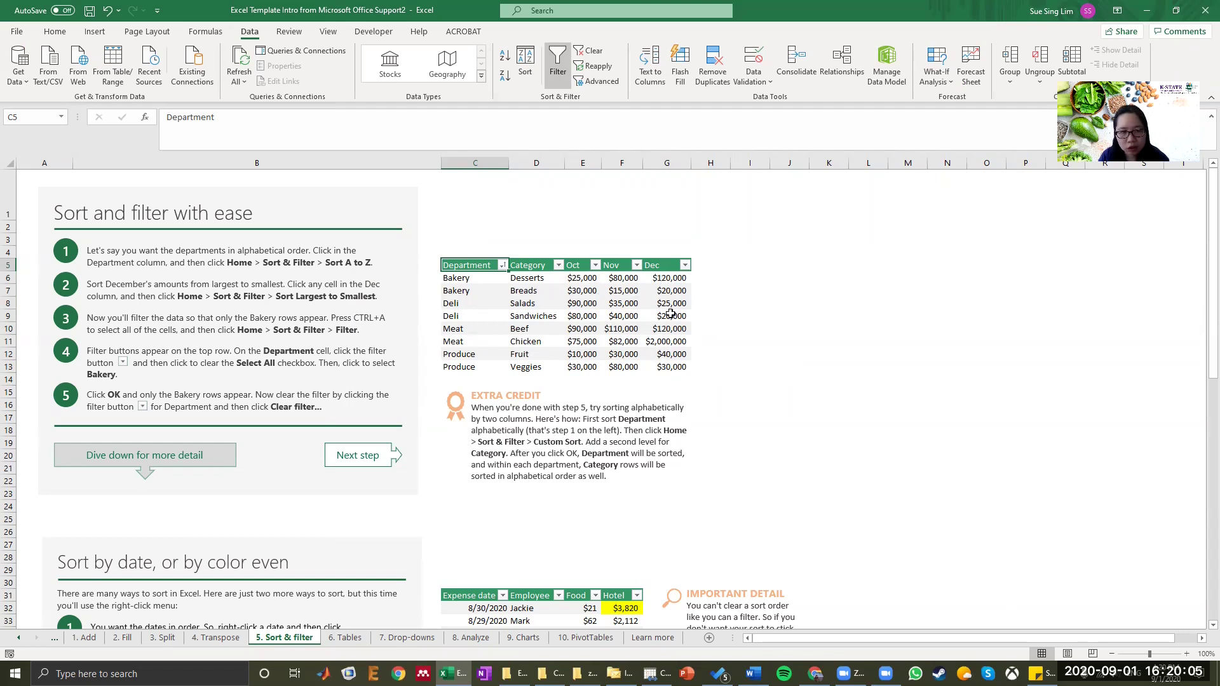
# Sort the Department table by the Dec column, largest to smallest.
pyautogui.click(685, 267)
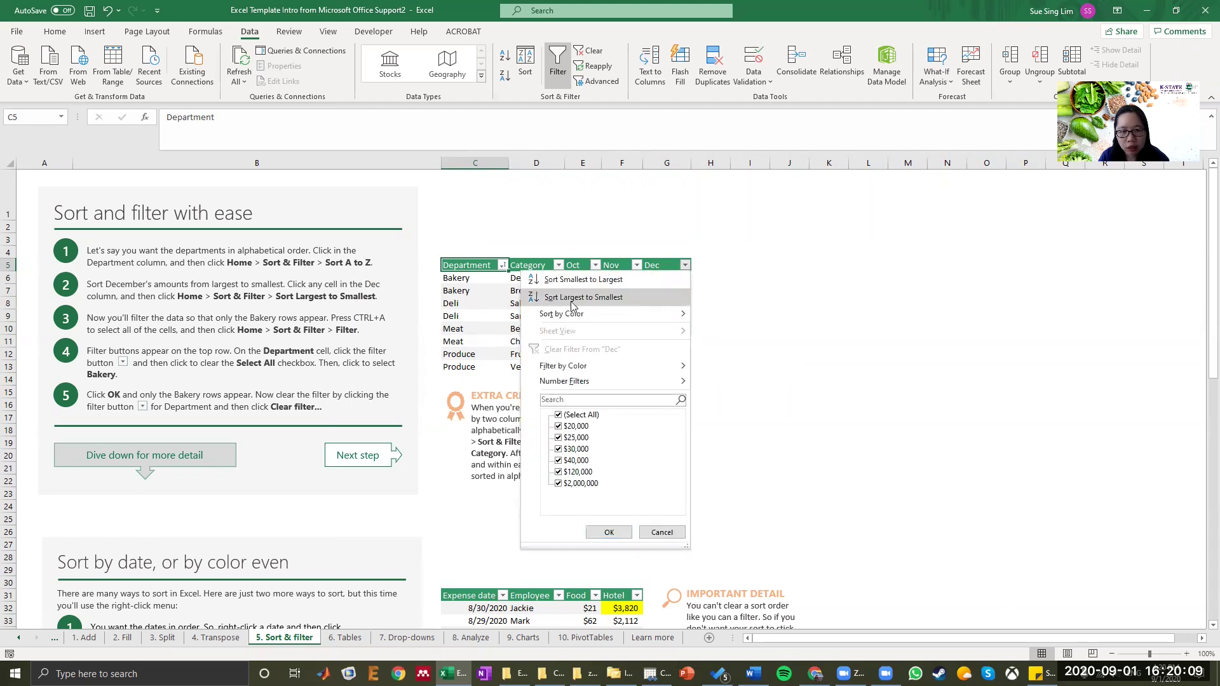
pyautogui.click(567, 297)
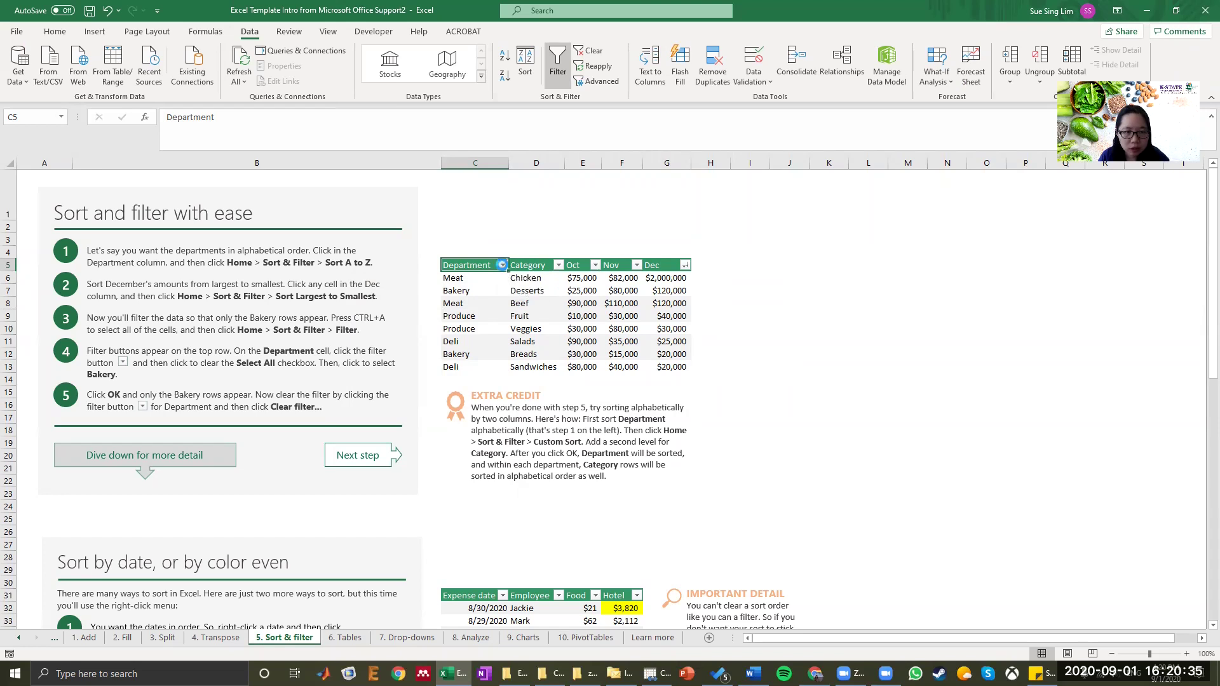
pyautogui.click(503, 265)
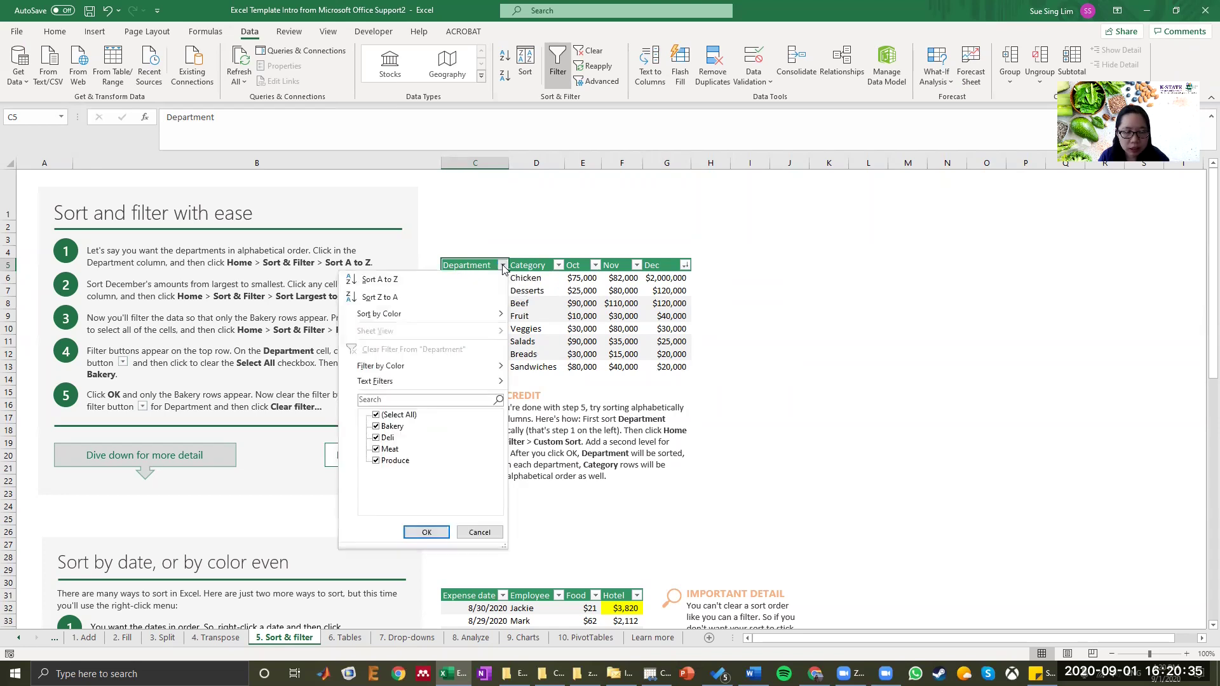
pyautogui.click(376, 416)
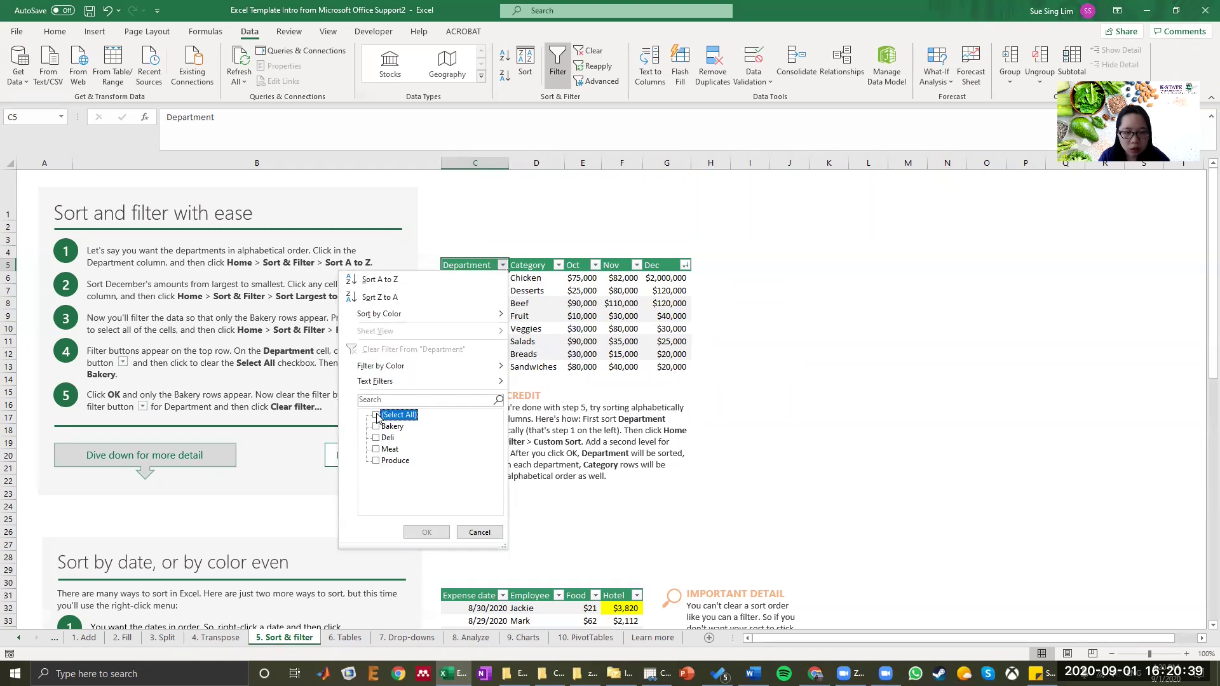
pyautogui.click(376, 427)
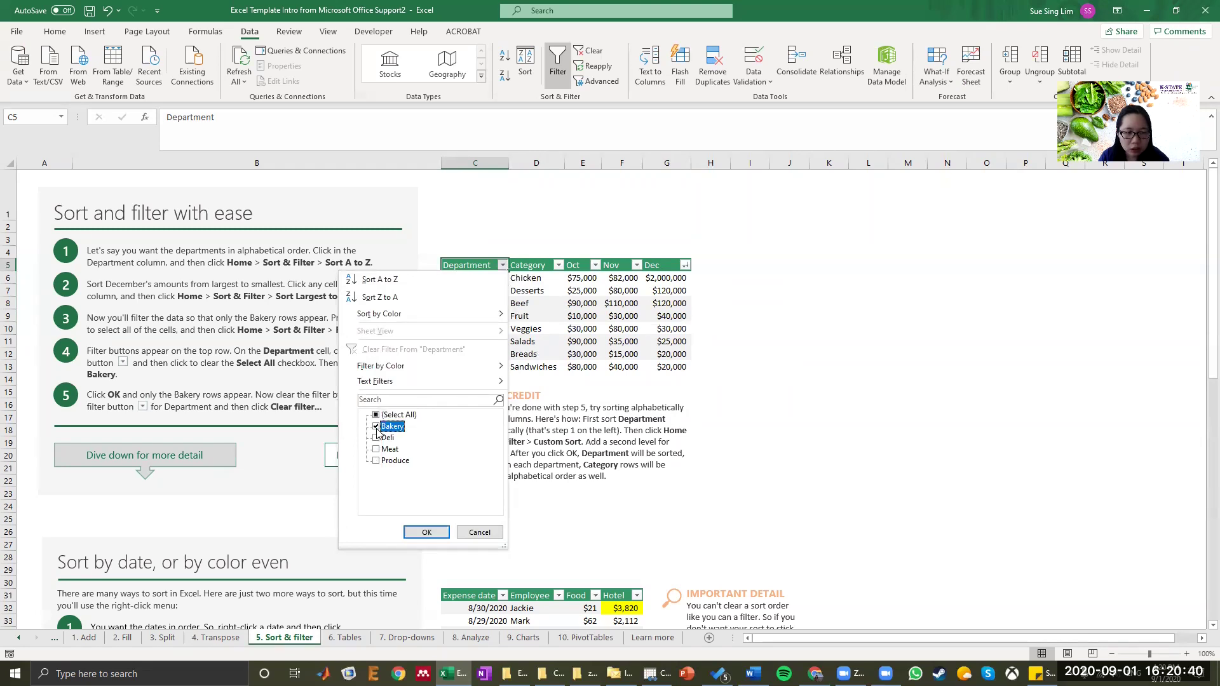
pyautogui.click(424, 532)
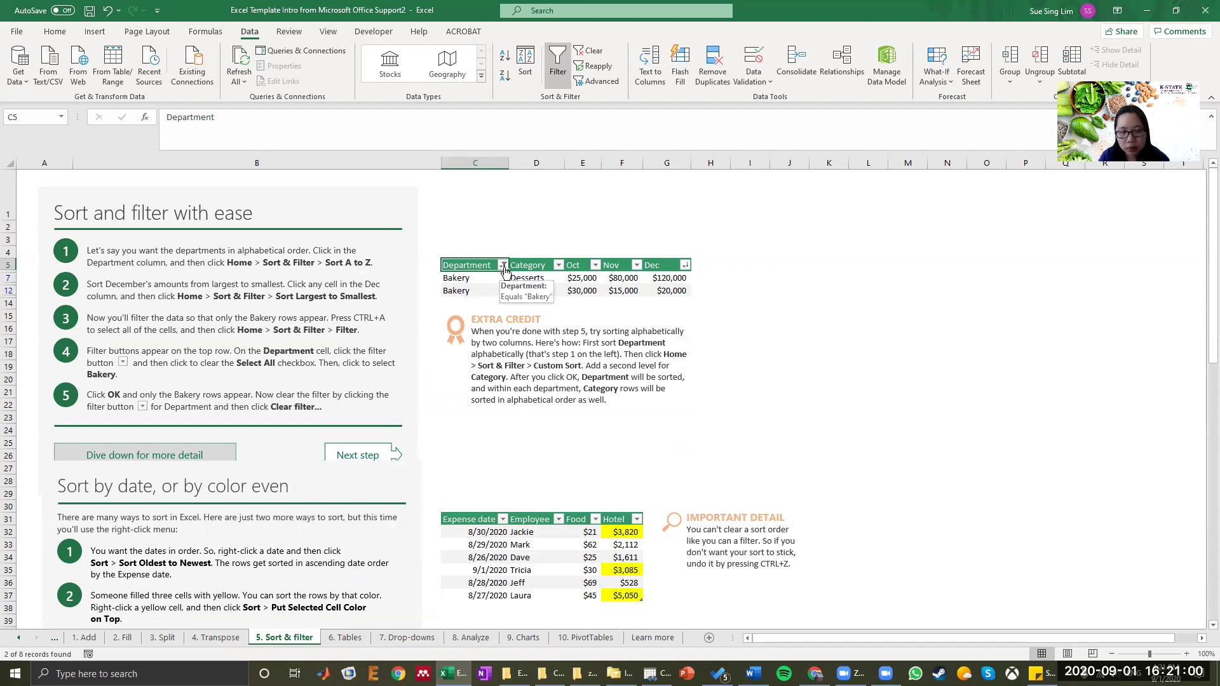
pyautogui.click(503, 266)
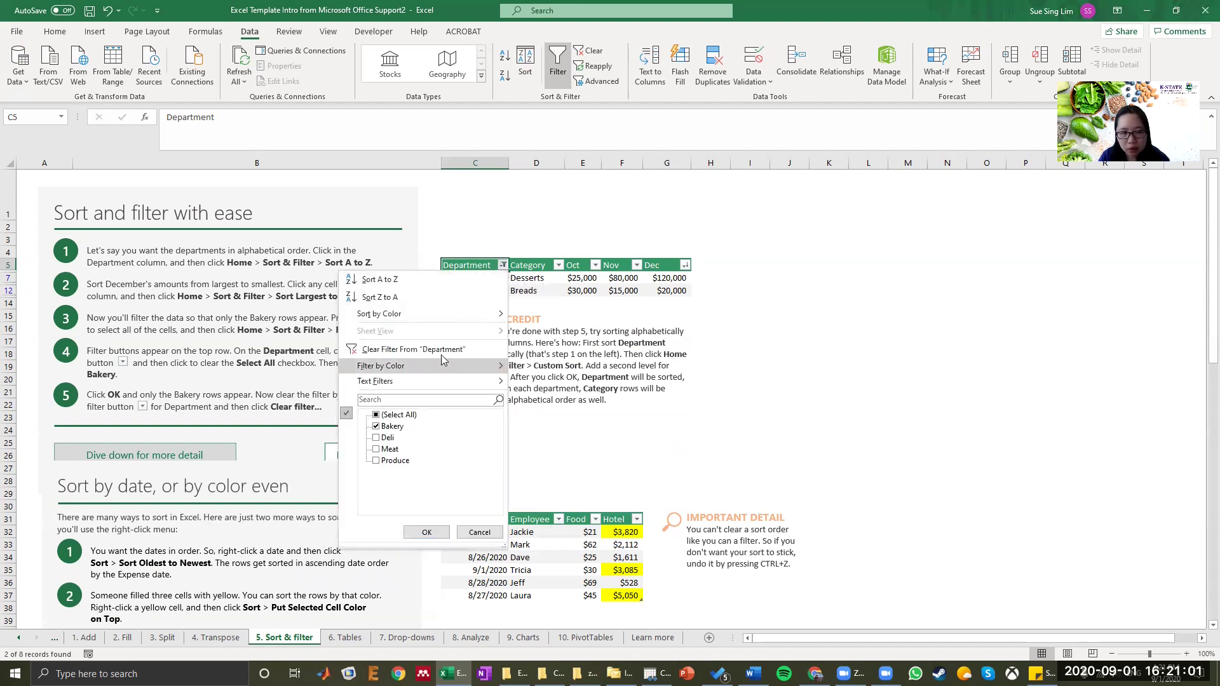
pyautogui.click(399, 415)
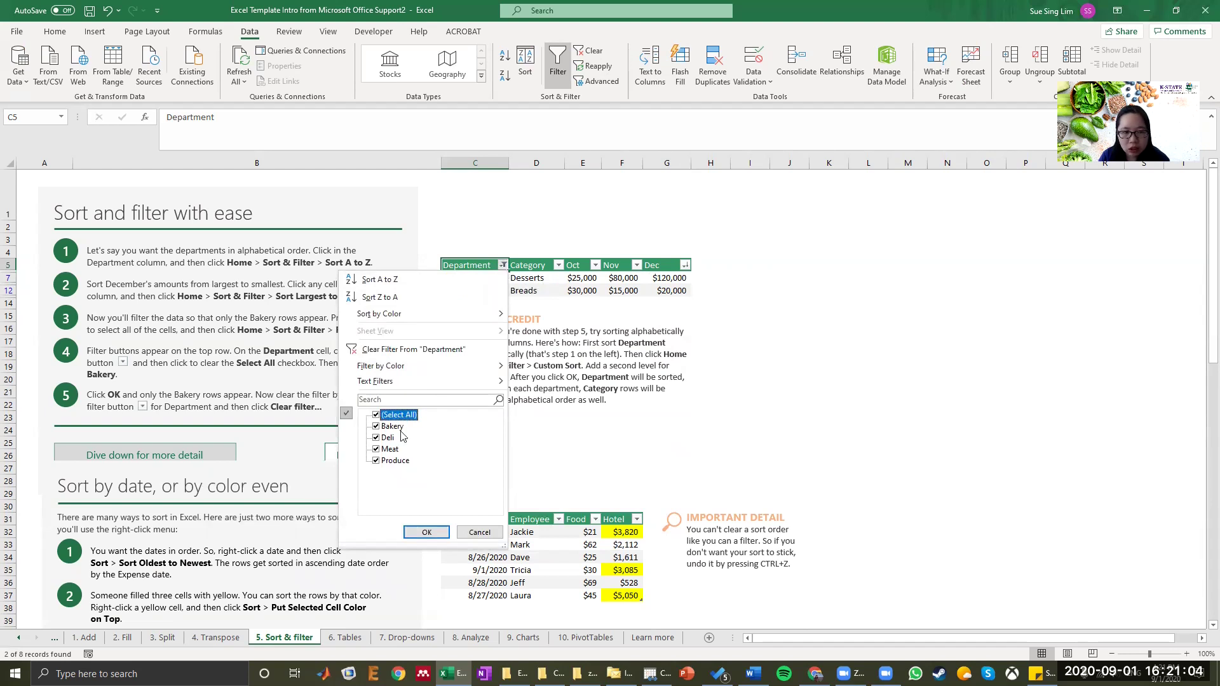
pyautogui.click(425, 532)
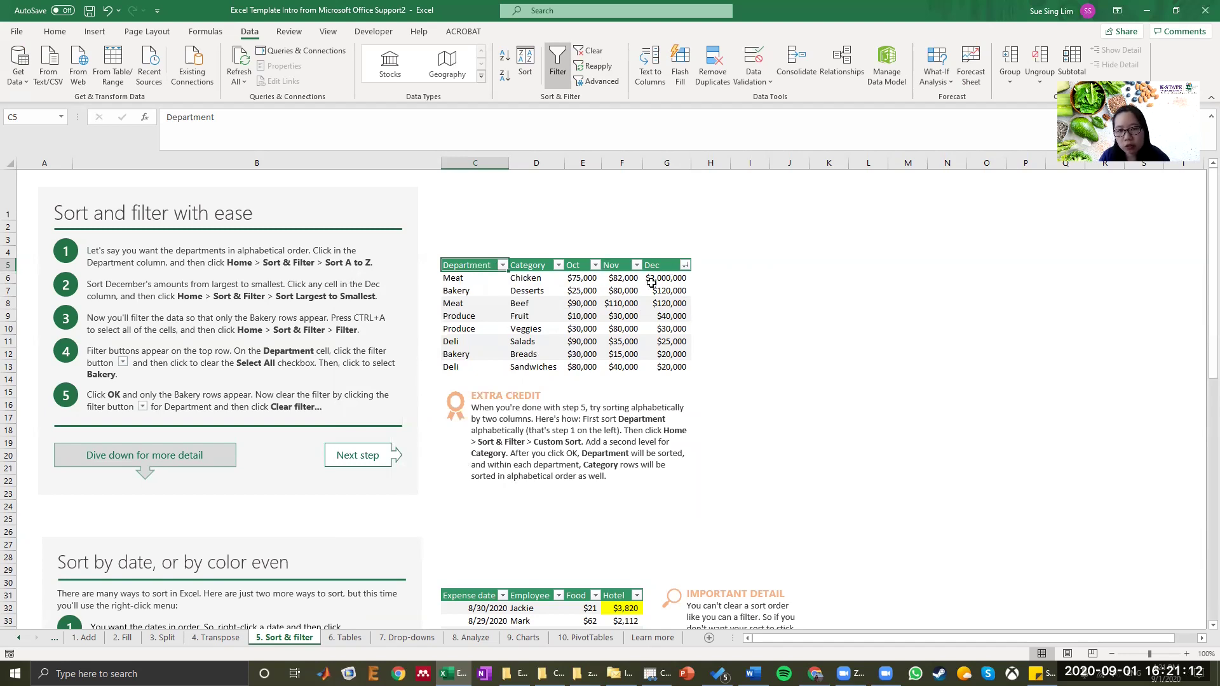
# Sort the Sort by date expense table by Expense date, oldest to newest.
pyautogui.scroll(-2, 651, 282)
pyautogui.scroll(-1, 651, 283)
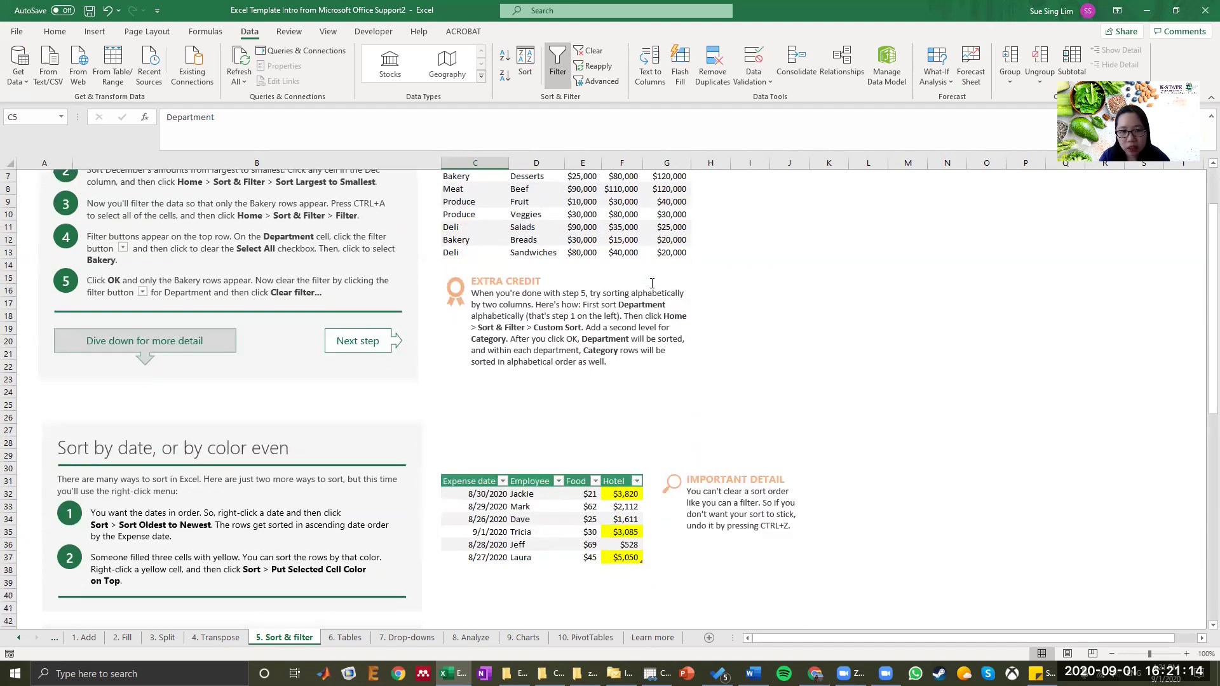
pyautogui.scroll(-2, 651, 283)
pyautogui.scroll(-3, 652, 283)
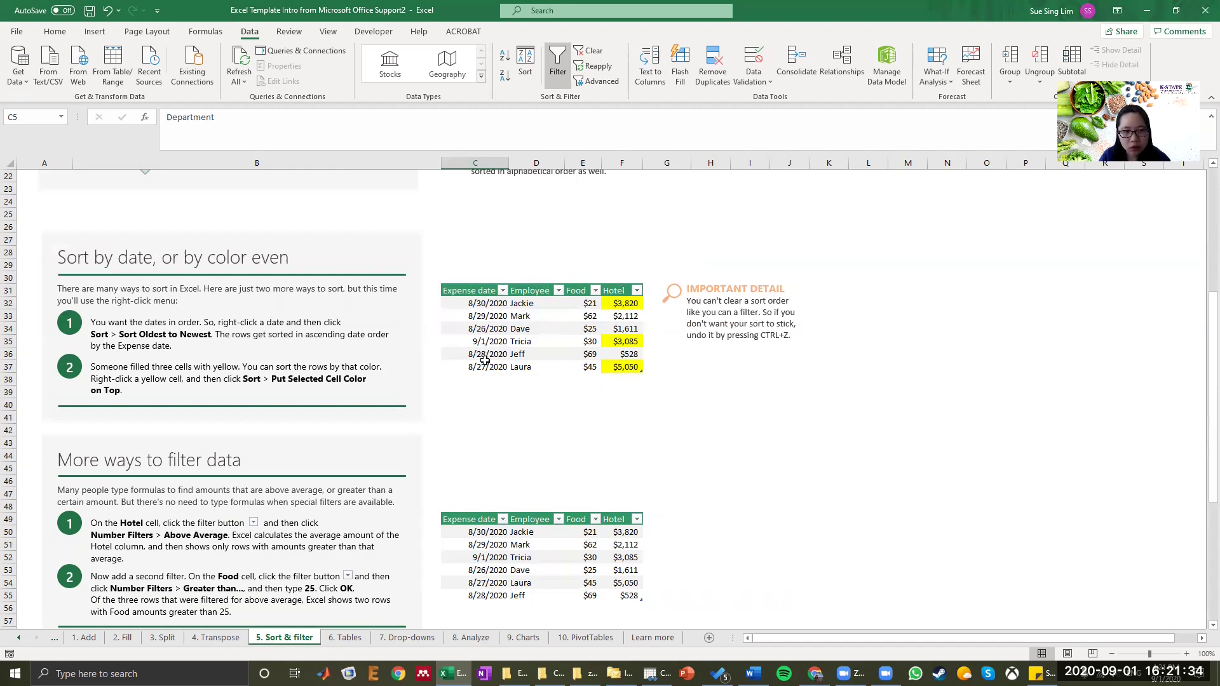
pyautogui.click(502, 290)
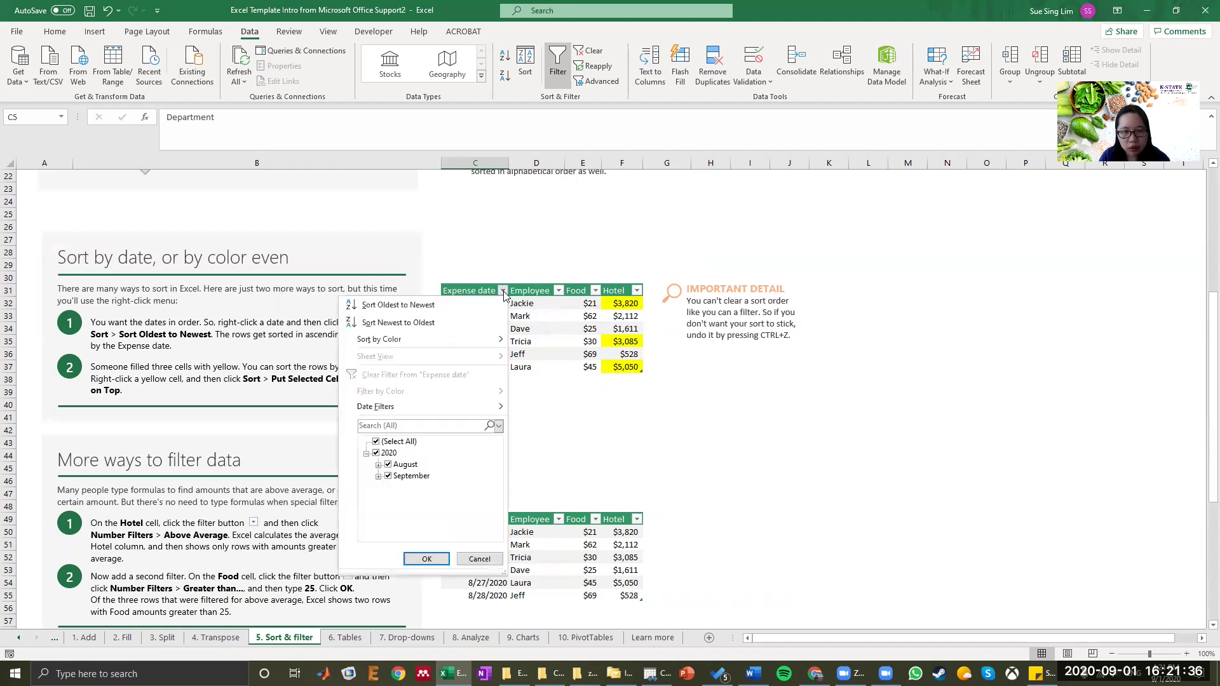
pyautogui.click(395, 306)
pyautogui.scroll(7, 395, 306)
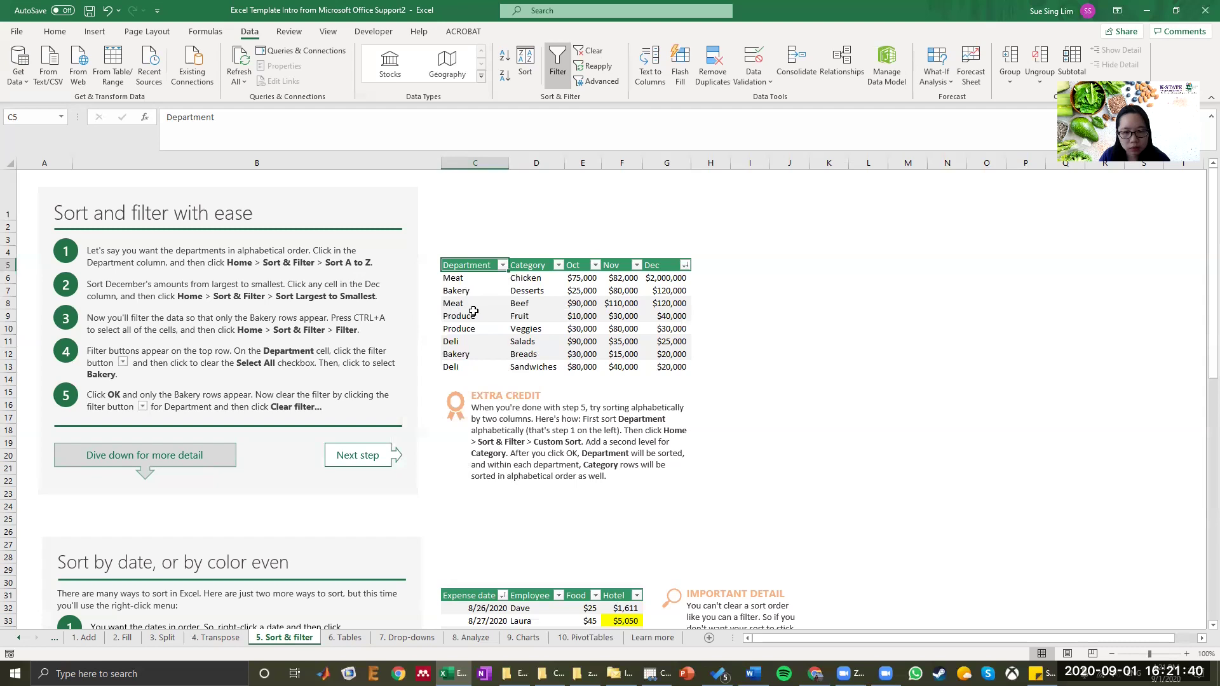
pyautogui.scroll(-8, 470, 311)
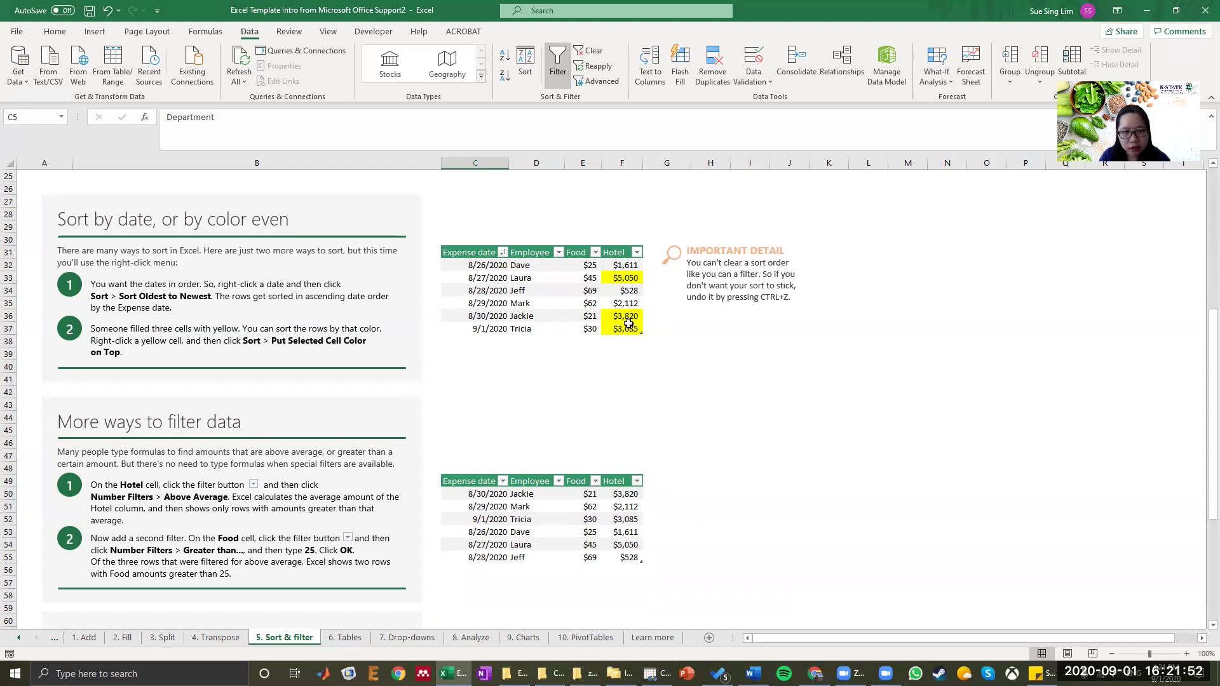
# Sort the expense table by yellow Hotel cell color so those three rows come first.
pyautogui.click(636, 254)
pyautogui.moveTo(629, 302)
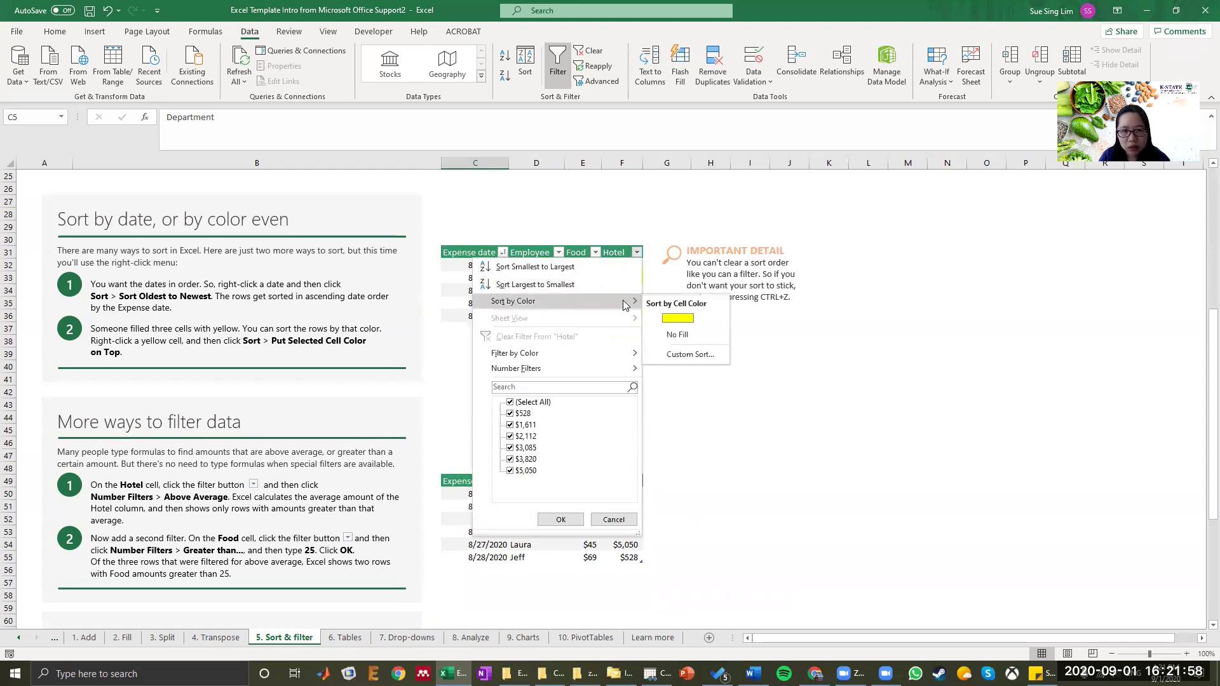
pyautogui.click(680, 318)
pyautogui.scroll(-9, 667, 318)
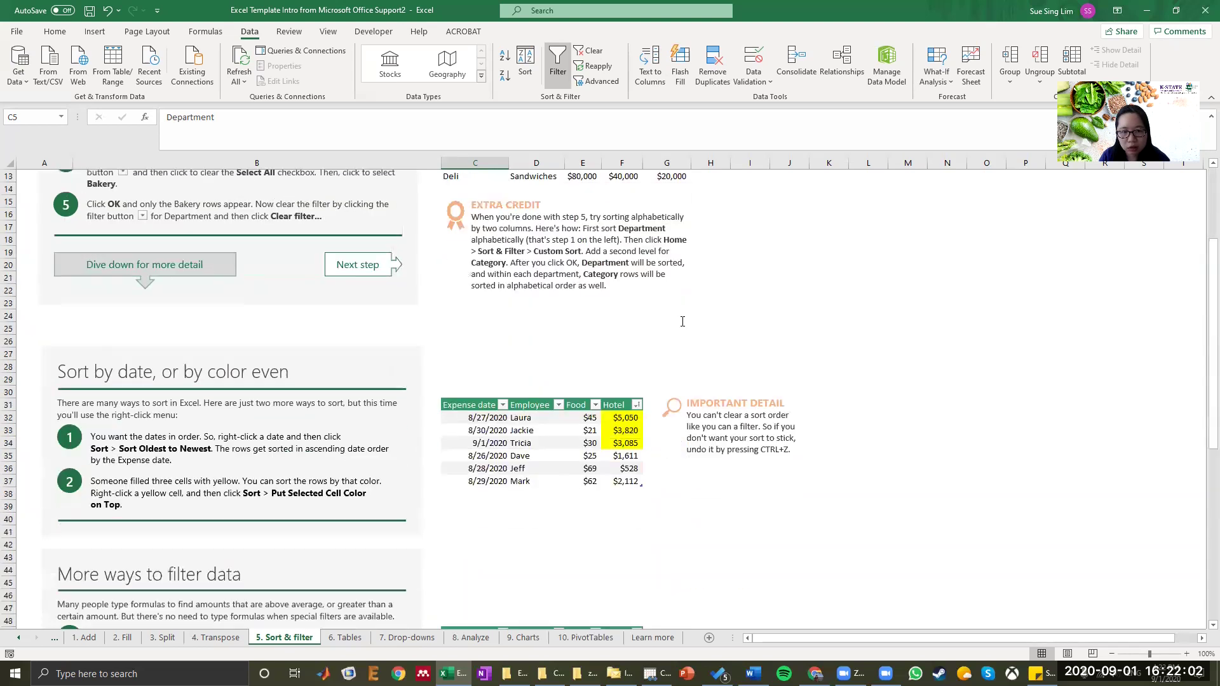
pyautogui.moveTo(625, 227); pyautogui.dragTo(628, 251)
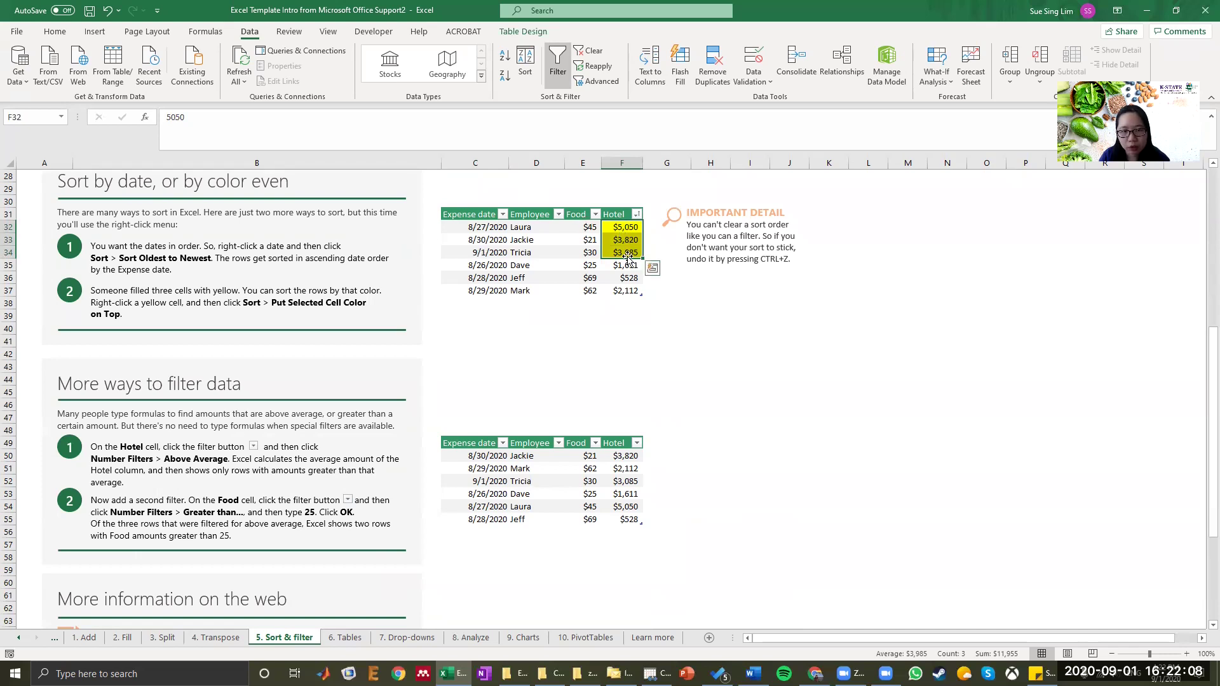
# Filter the lower table's Hotel column to Above Average amounts, leaving three of six rows.
pyautogui.scroll(-6, 628, 261)
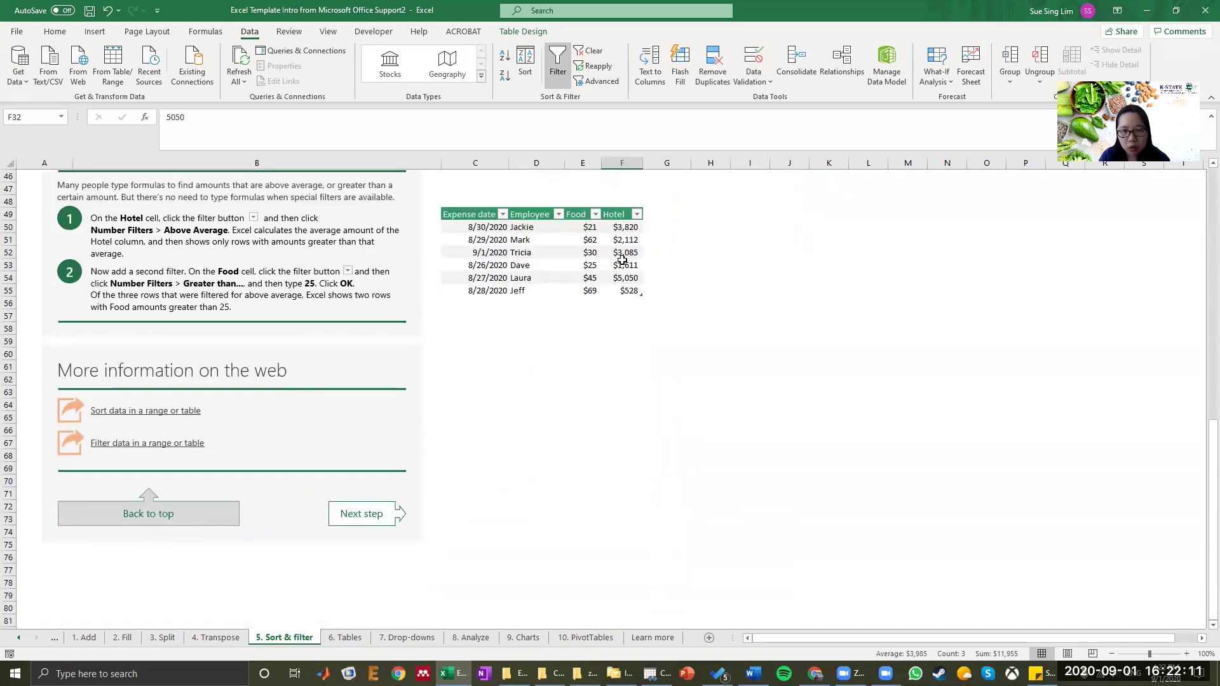
pyautogui.scroll(1, 622, 259)
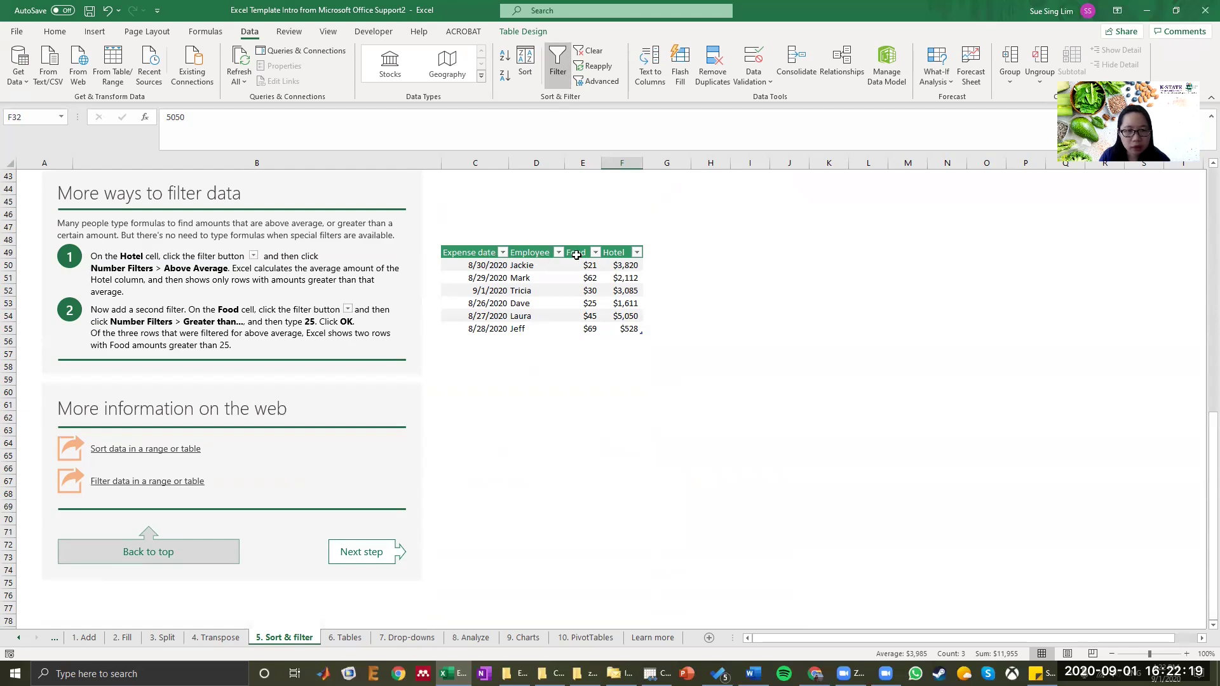
pyautogui.click(620, 252)
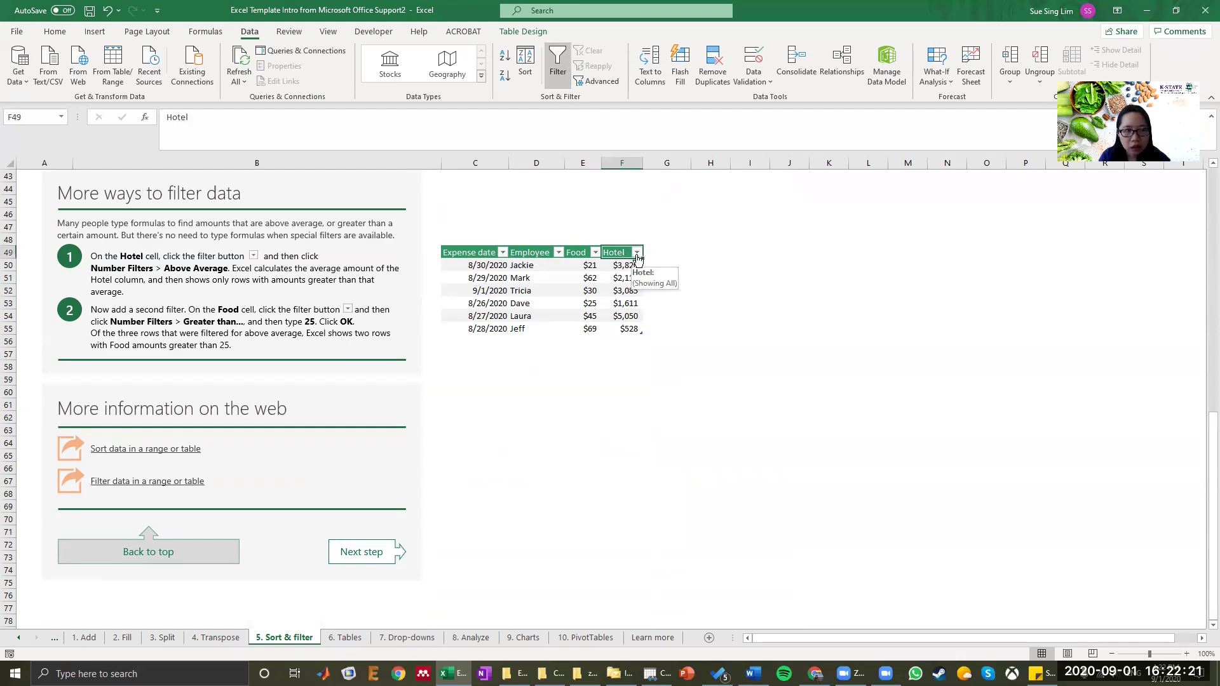
pyautogui.click(636, 253)
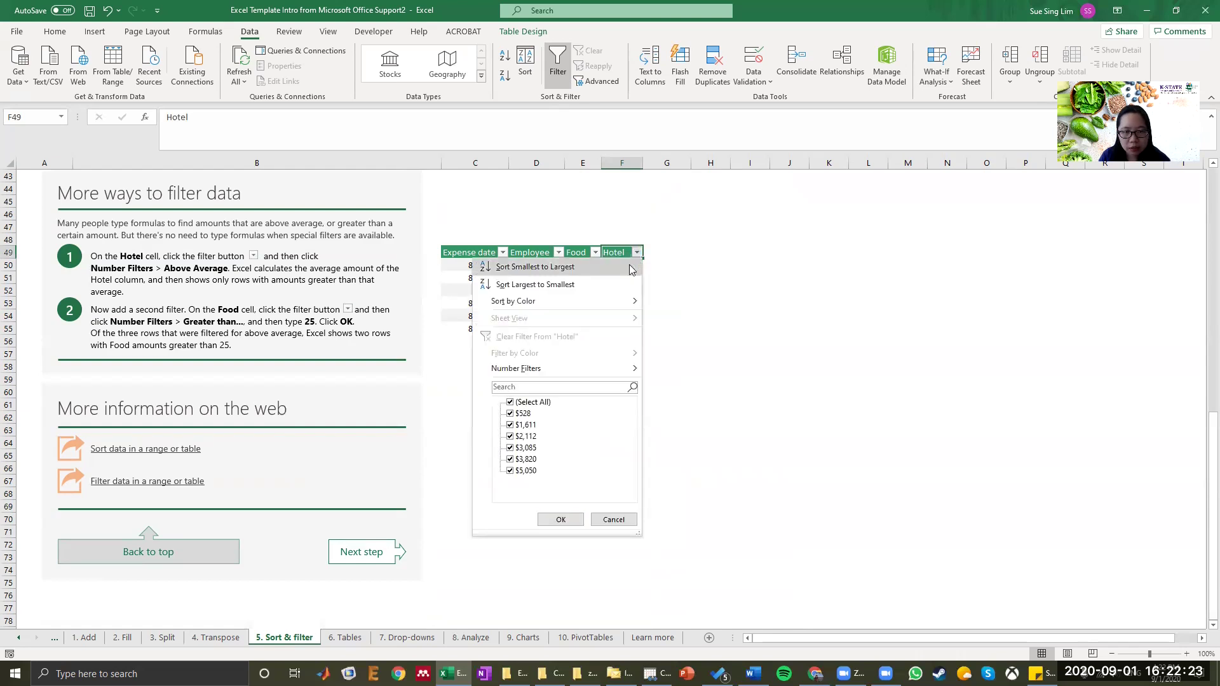
pyautogui.moveTo(610, 373)
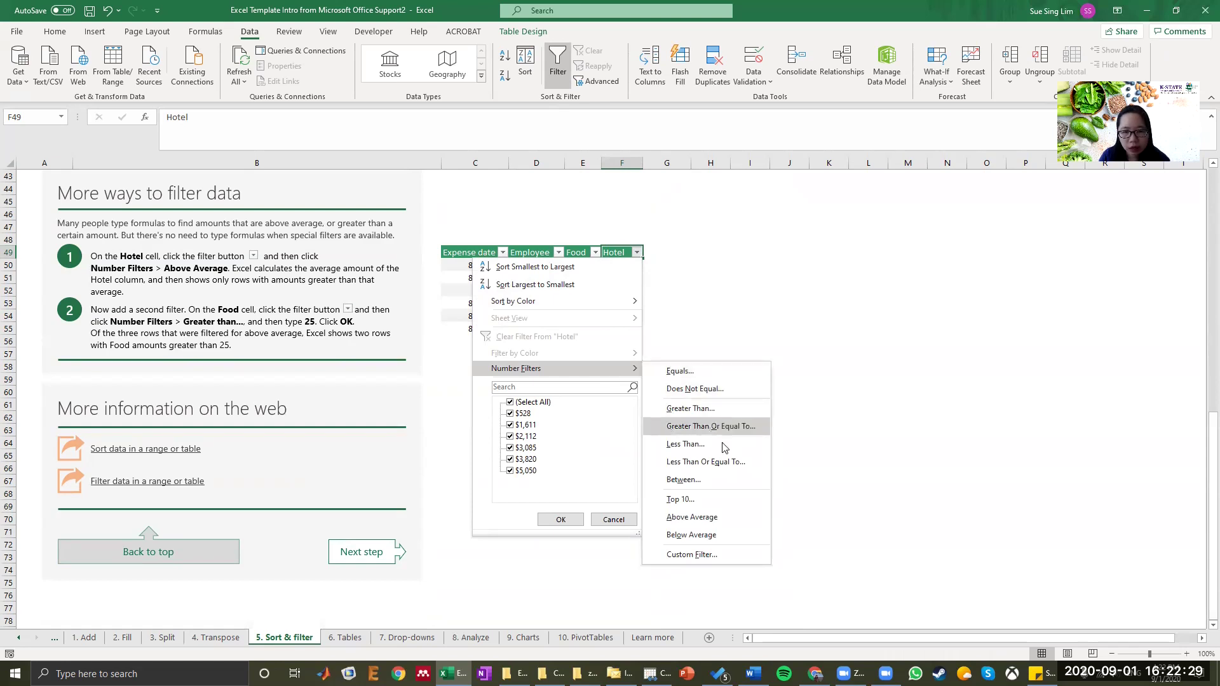
pyautogui.click(672, 518)
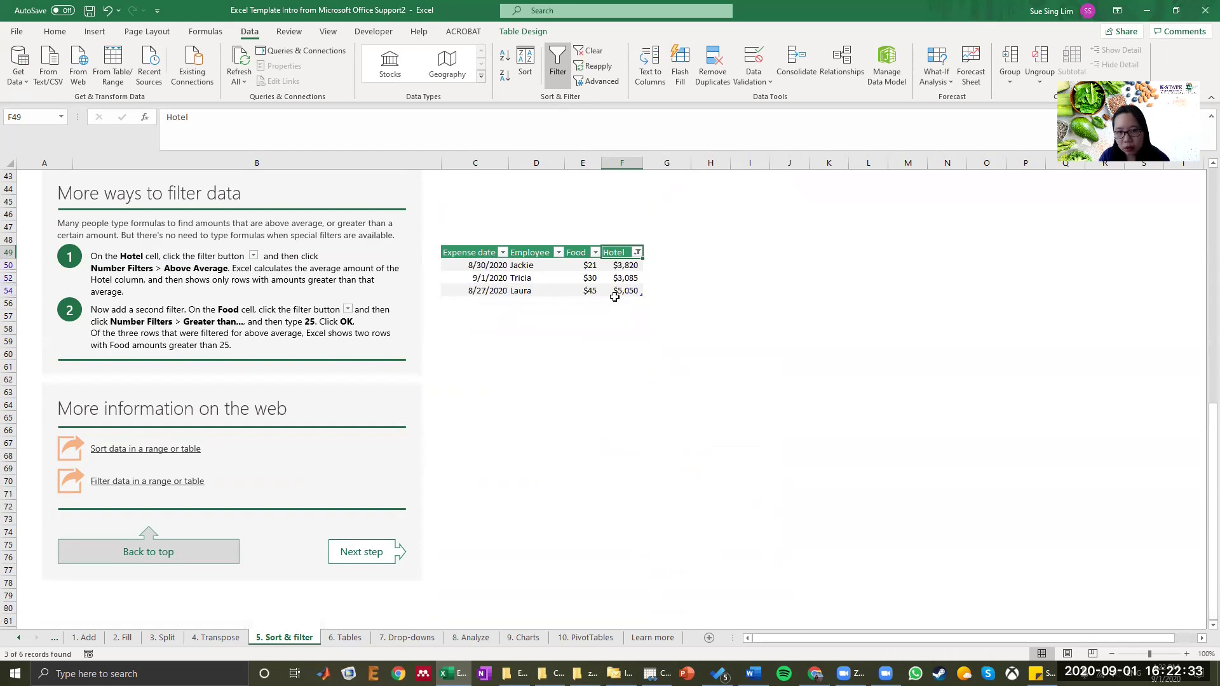
# Add a Food filter for amounts greater than 25, leaving the $3,085 and $5,050 rows.
pyautogui.moveTo(613, 266); pyautogui.dragTo(612, 291)
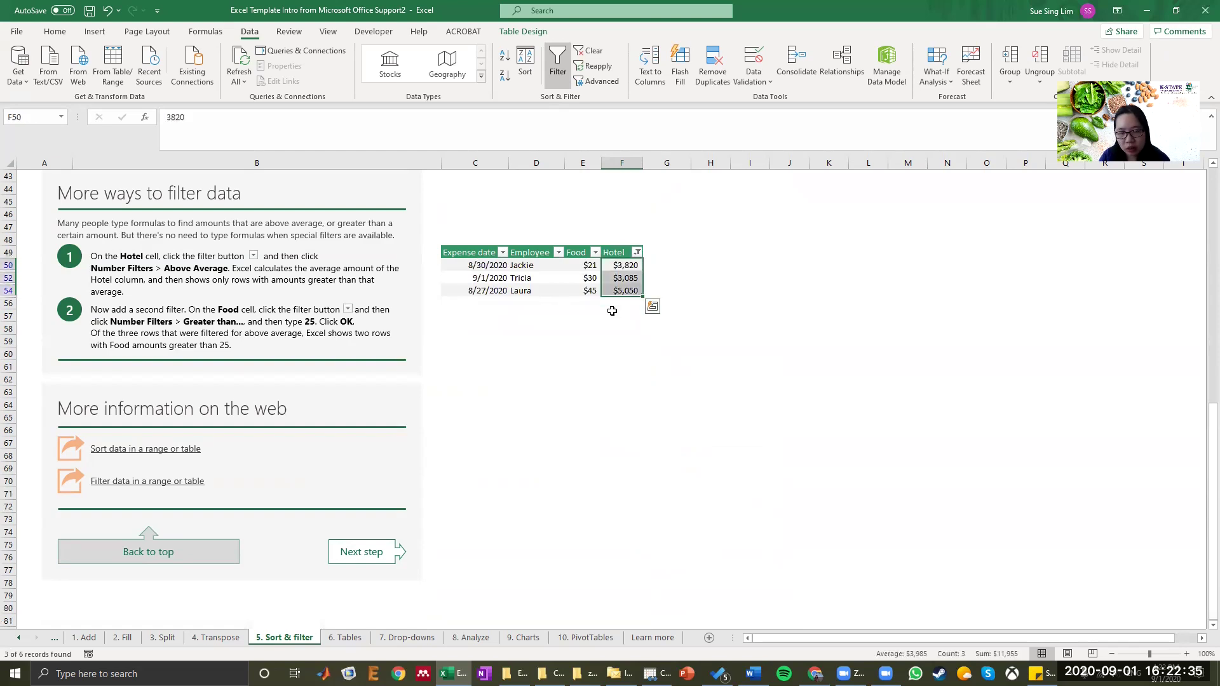
pyautogui.click(595, 253)
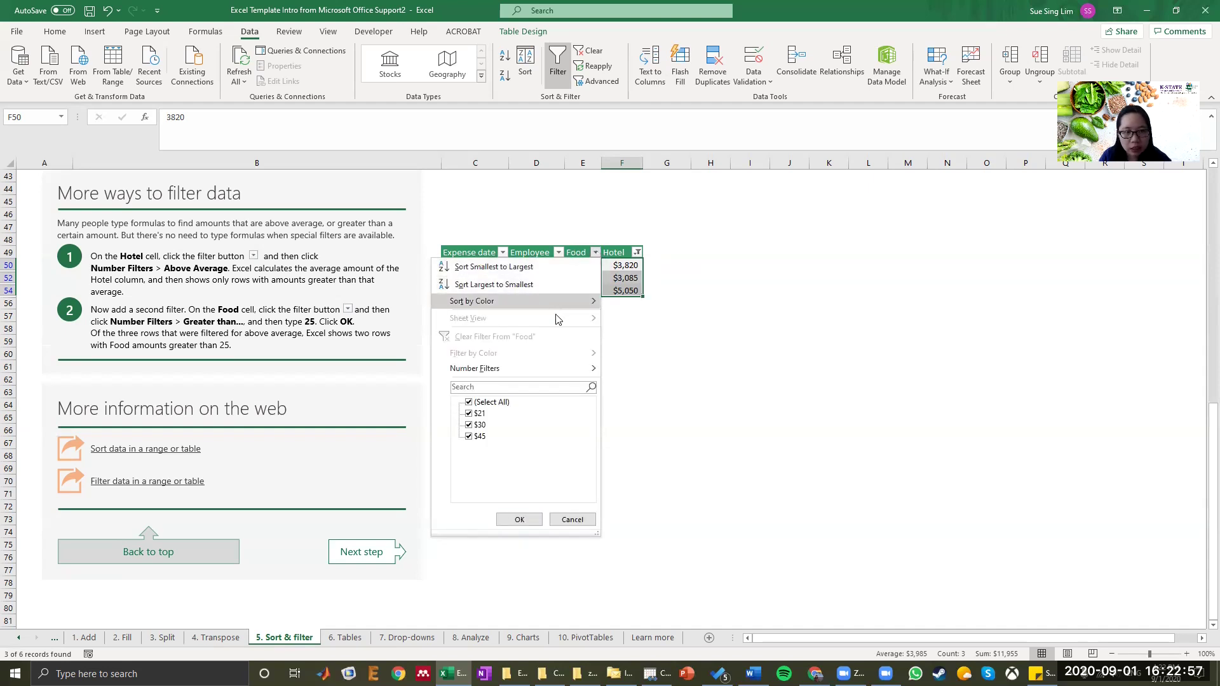
pyautogui.moveTo(555, 366)
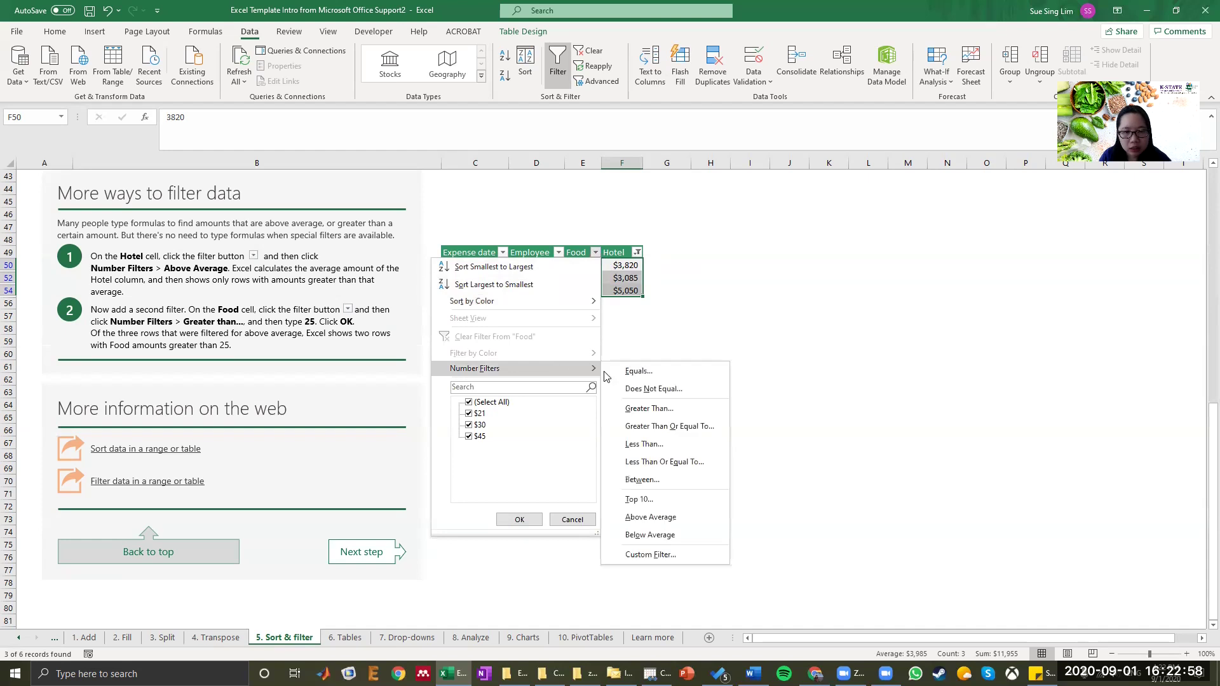
pyautogui.click(668, 409)
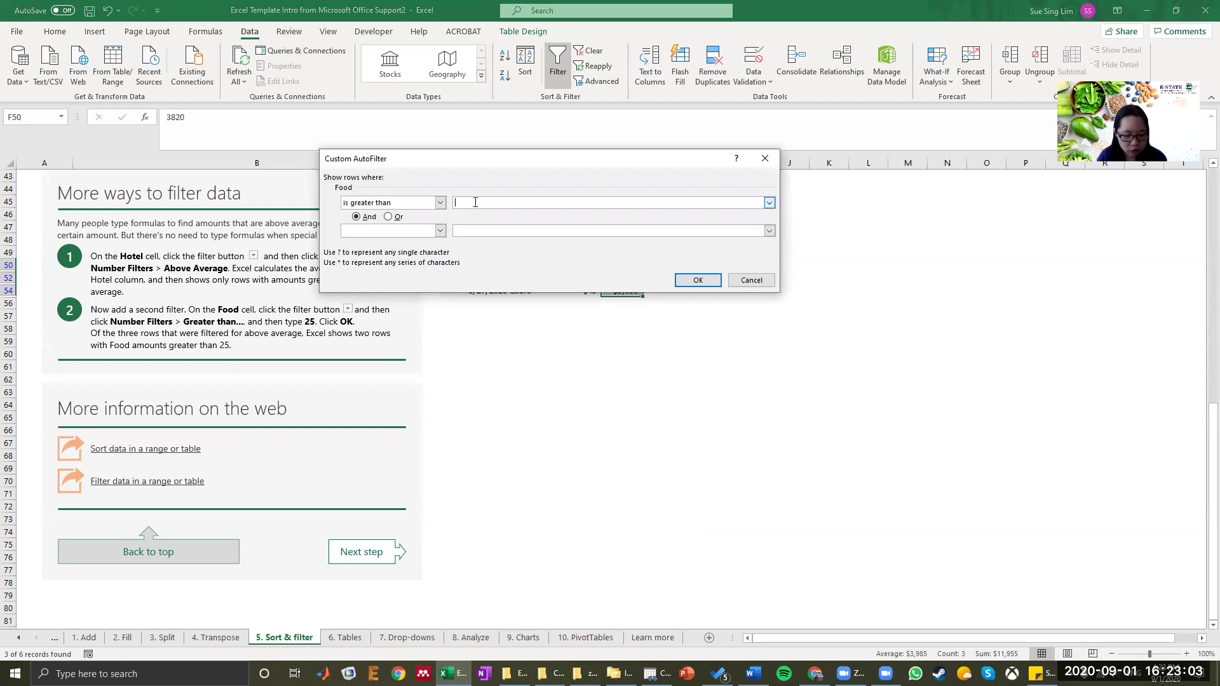
pyautogui.write('25')
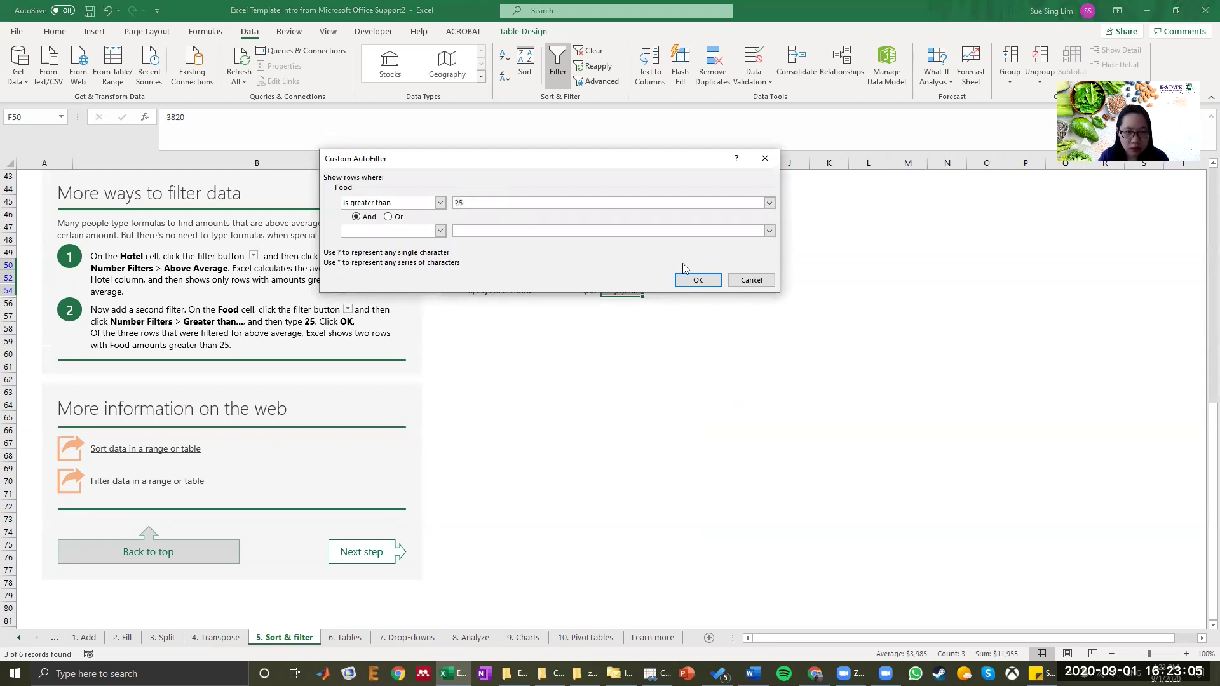
pyautogui.click(690, 282)
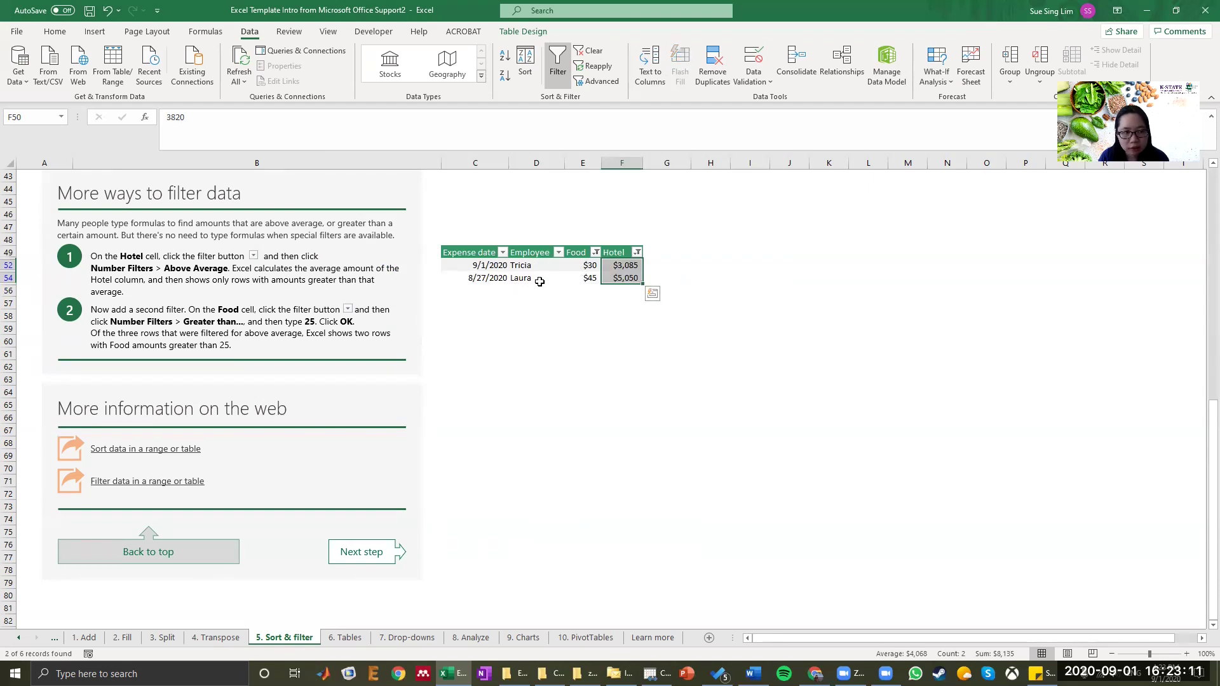
pyautogui.click(621, 266)
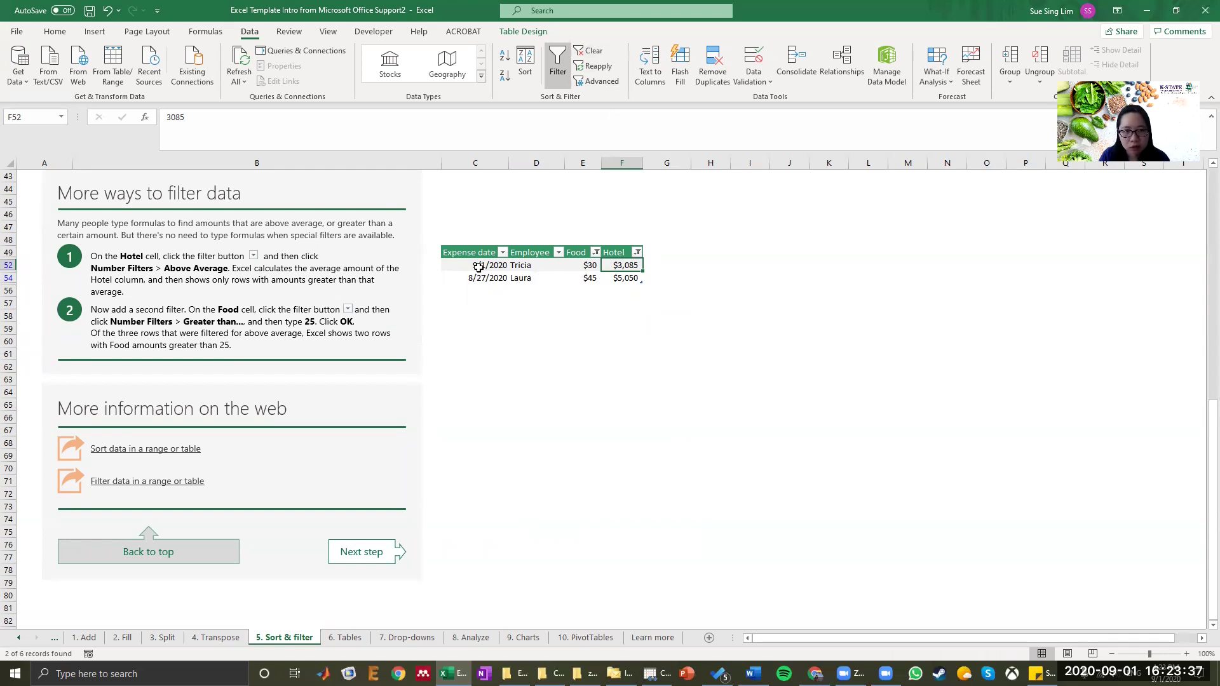
# Clear both the Hotel and Food filters so all six expense rows show again.
pyautogui.moveTo(479, 267); pyautogui.dragTo(626, 278)
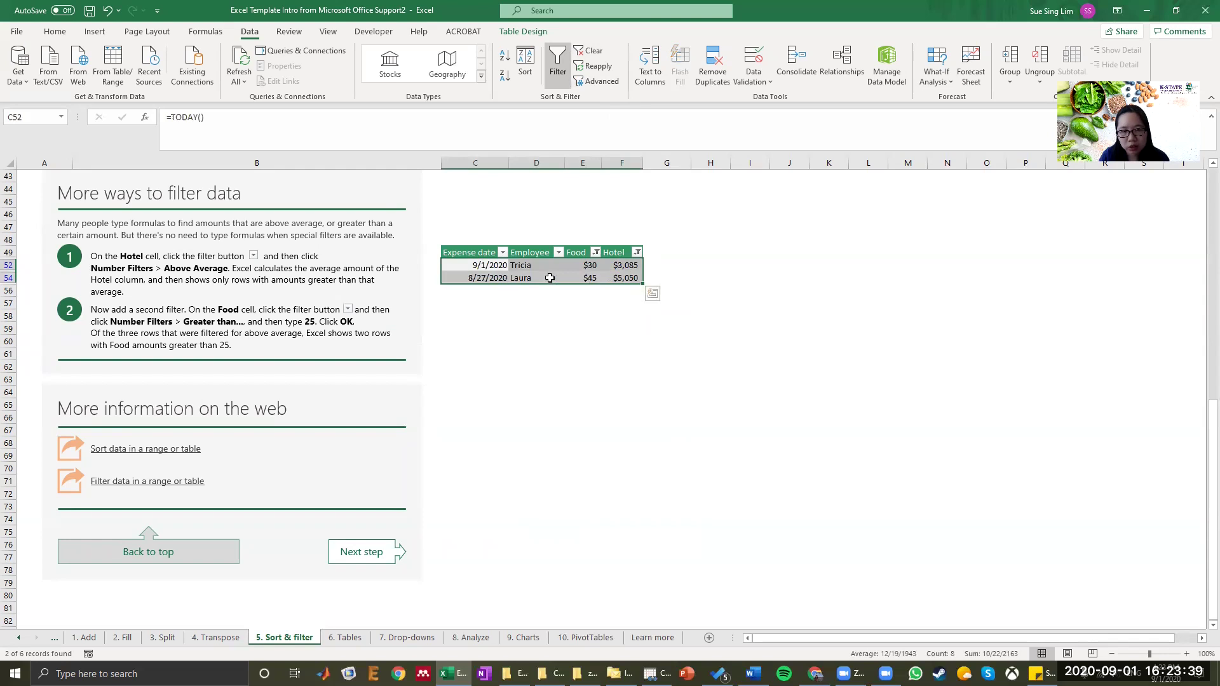
pyautogui.click(595, 252)
pyautogui.press('Escape')
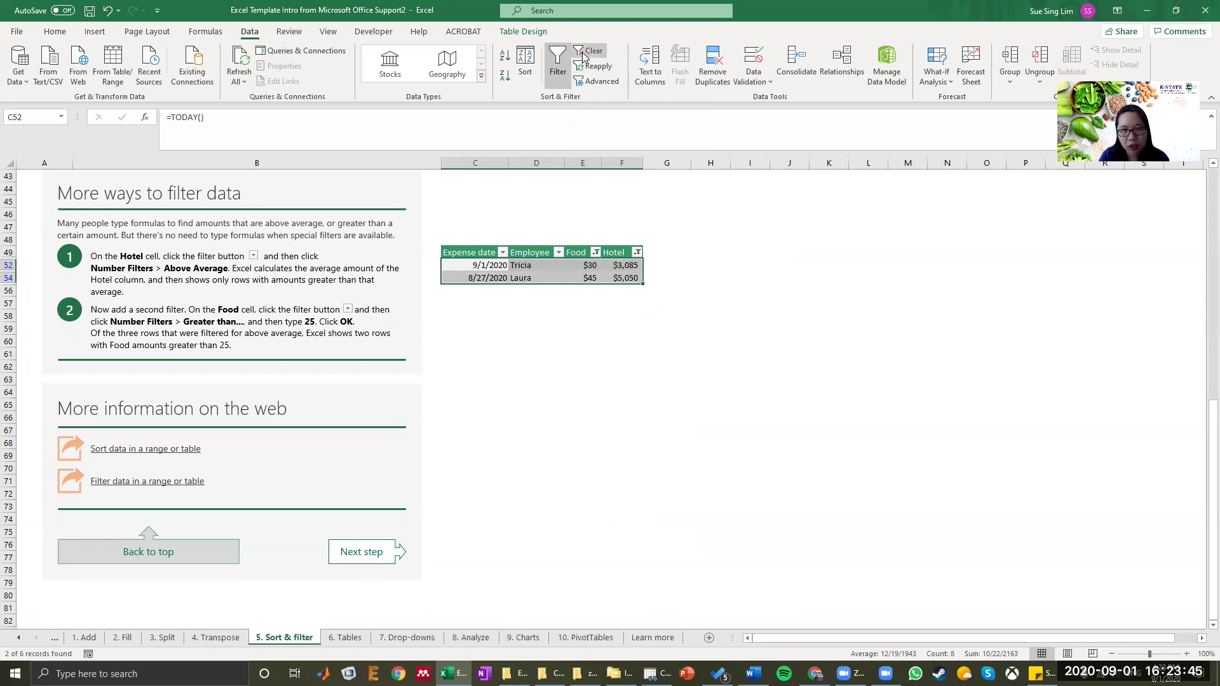
pyautogui.click(591, 56)
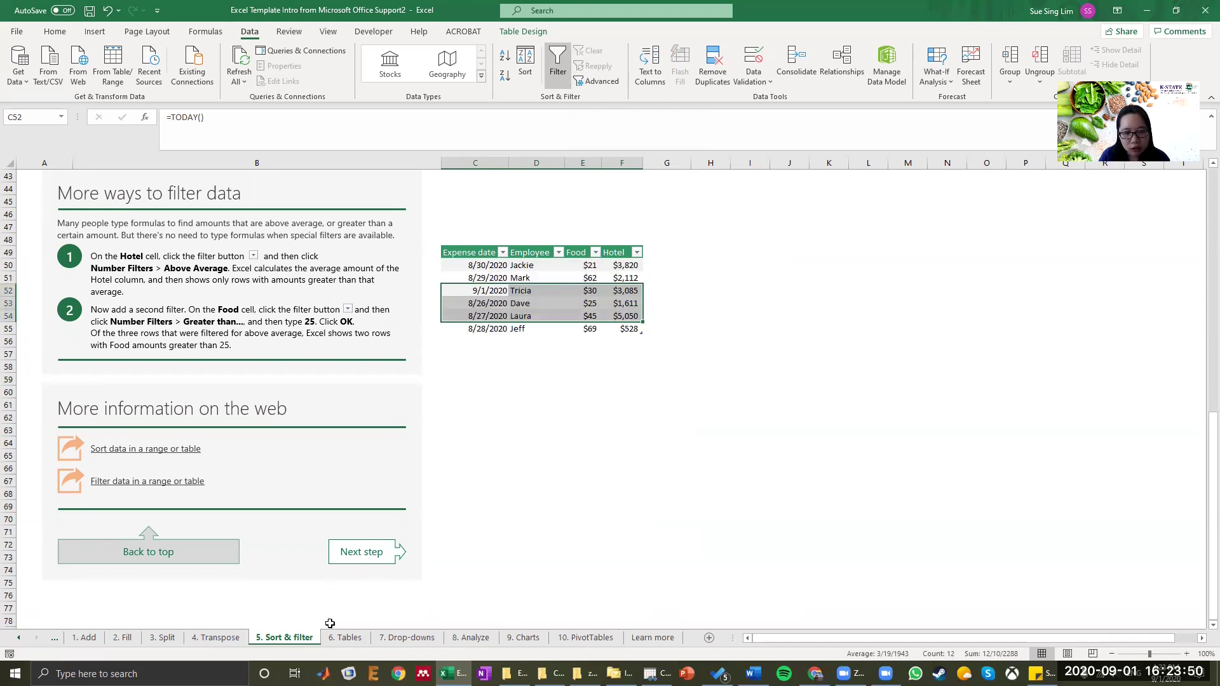
# On the 6. Tables sheet, convert C5:G13 into a table with headers, creating Table1.
pyautogui.click(347, 638)
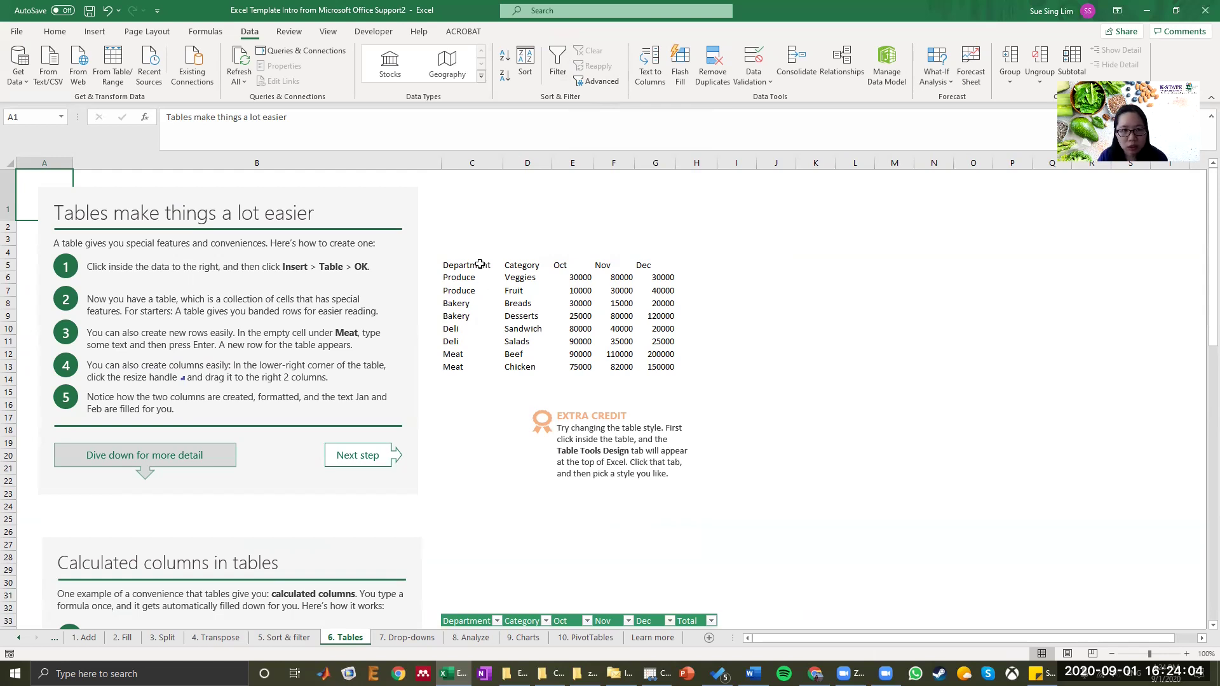
pyautogui.moveTo(455, 265); pyautogui.dragTo(667, 368)
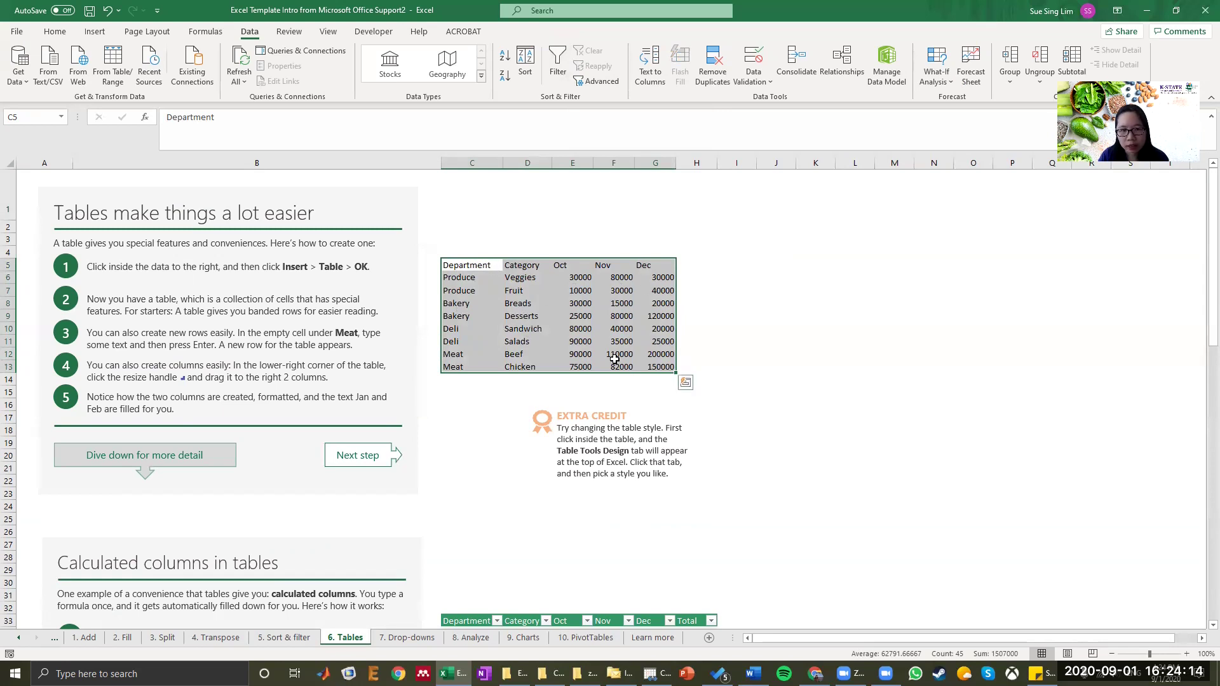
pyautogui.click(737, 359)
pyautogui.moveTo(456, 267); pyautogui.dragTo(654, 361)
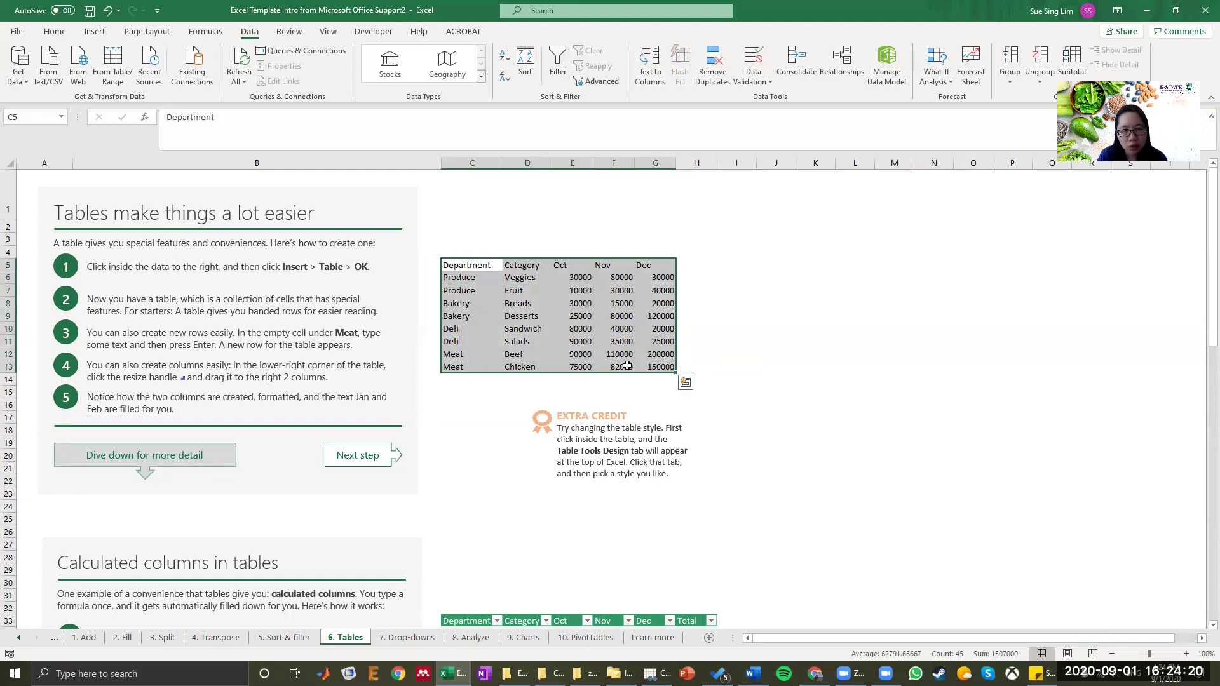
pyautogui.click(93, 34)
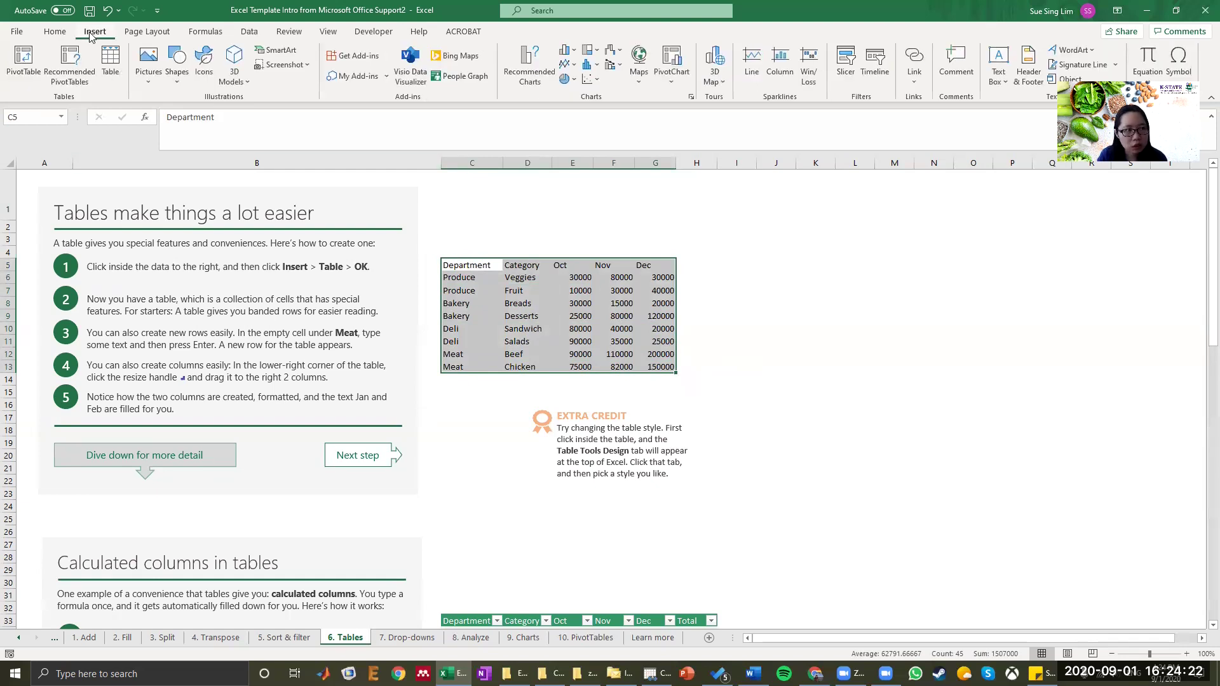
pyautogui.click(110, 67)
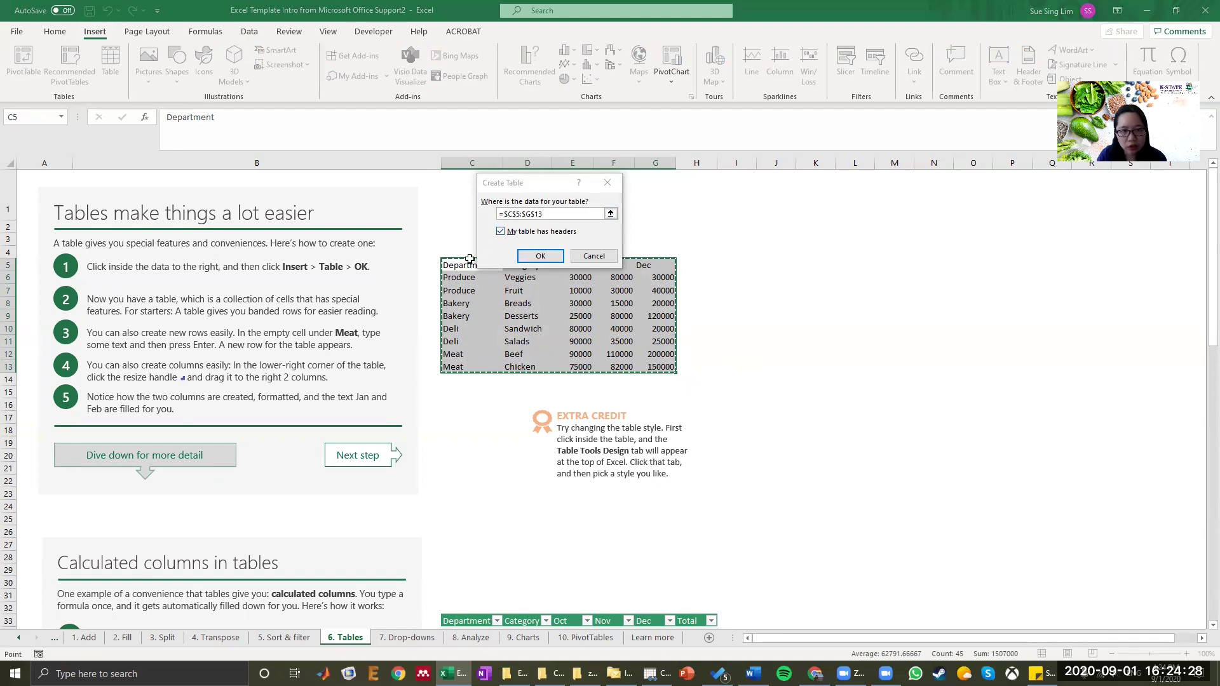
pyautogui.moveTo(514, 183); pyautogui.dragTo(546, 155)
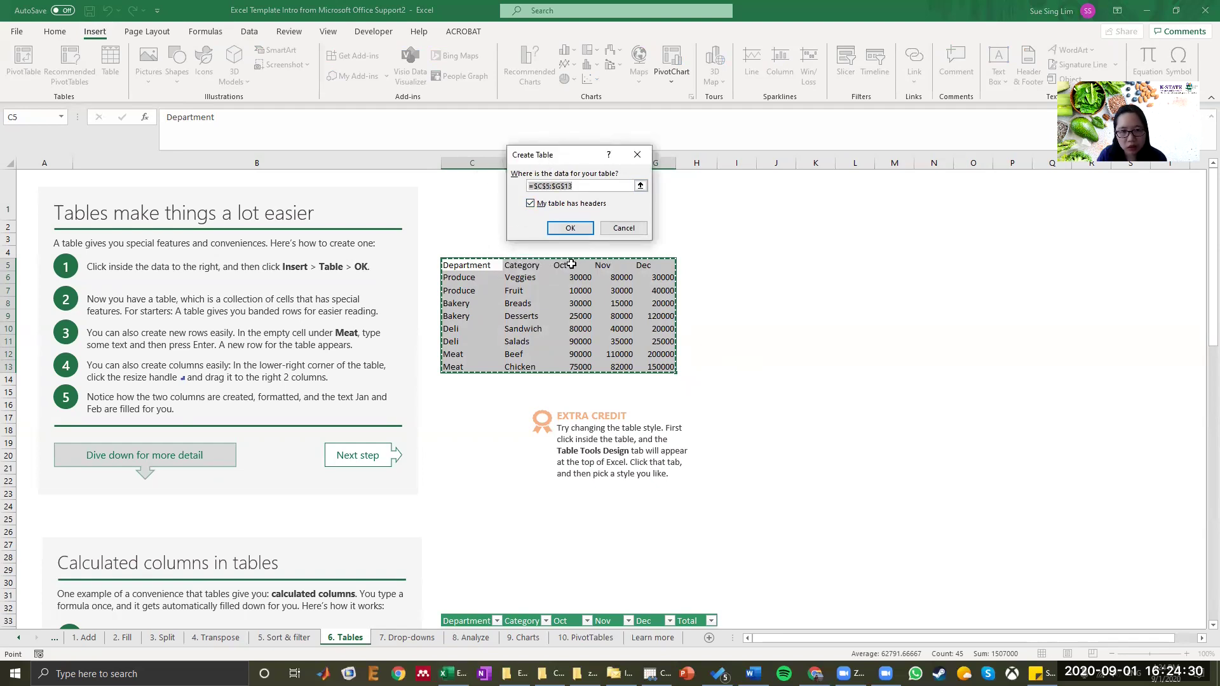
pyautogui.click(575, 229)
# Add a Meat row with category pork in row 14 and a Dairy row in row 15.
pyautogui.click(513, 286)
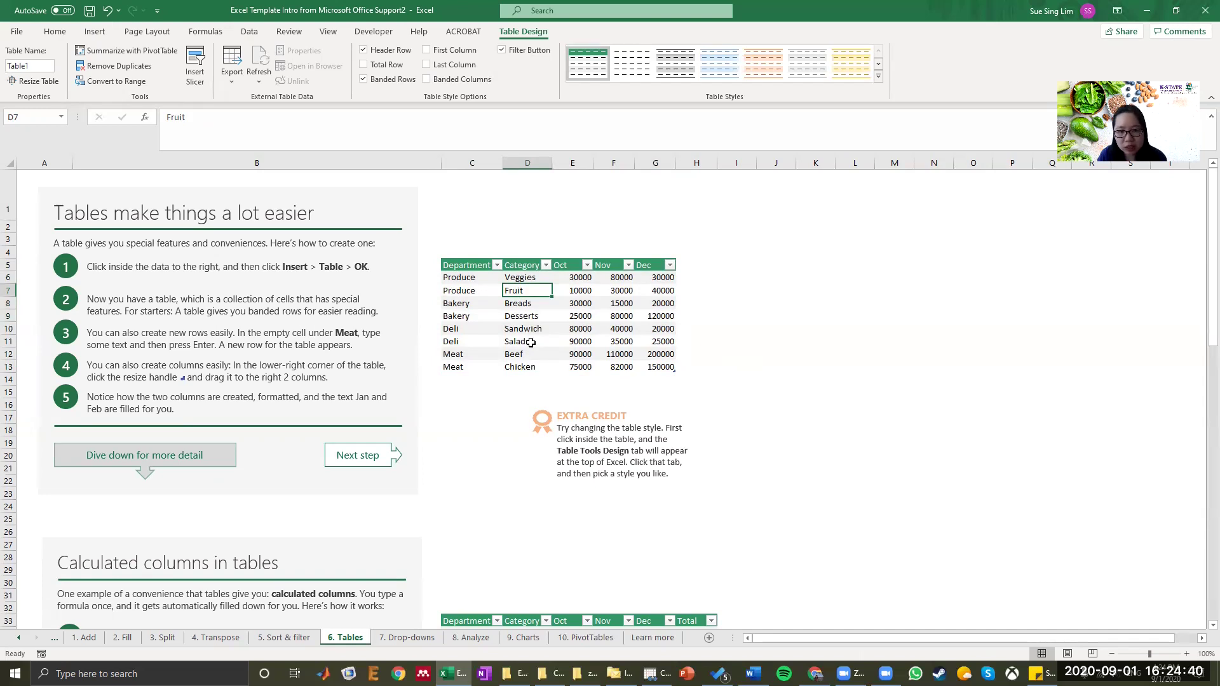
pyautogui.click(467, 378)
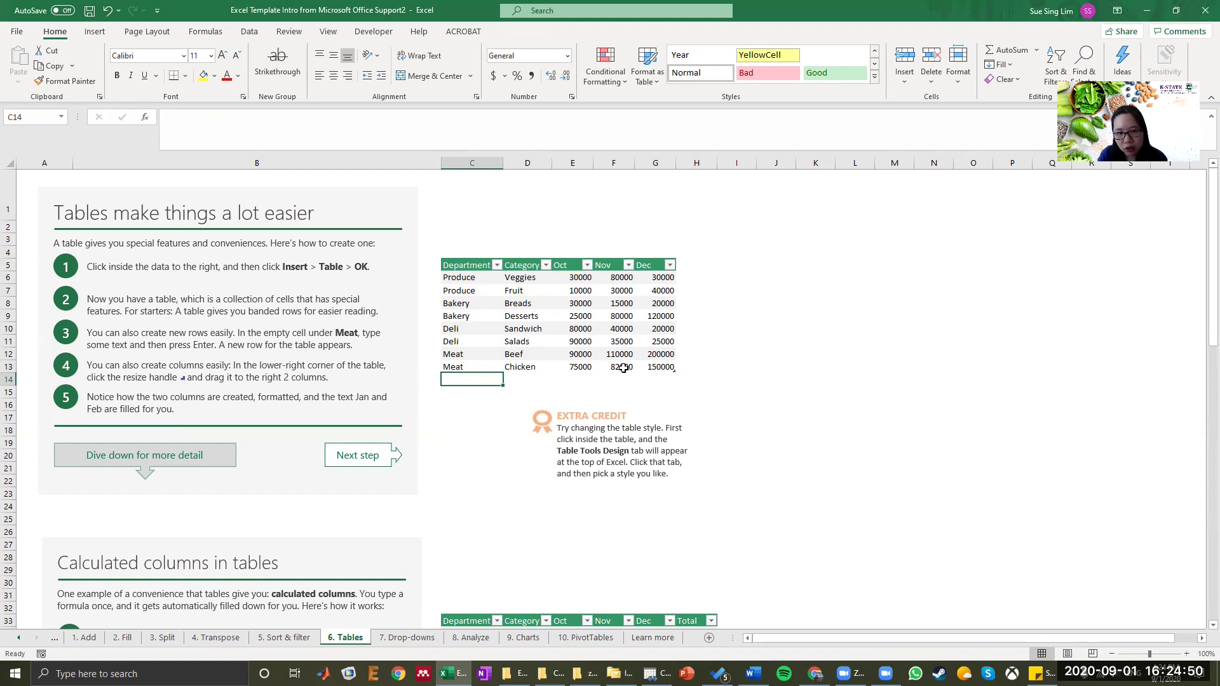
pyautogui.write('Meat')
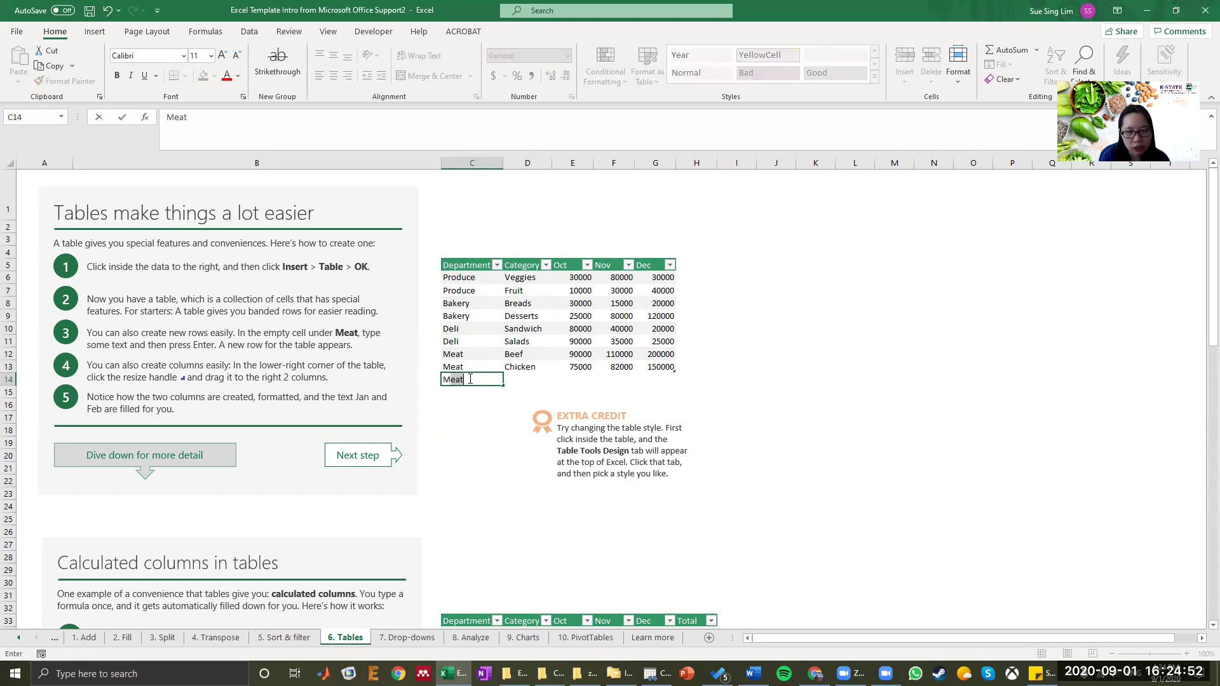
pyautogui.press('Return')
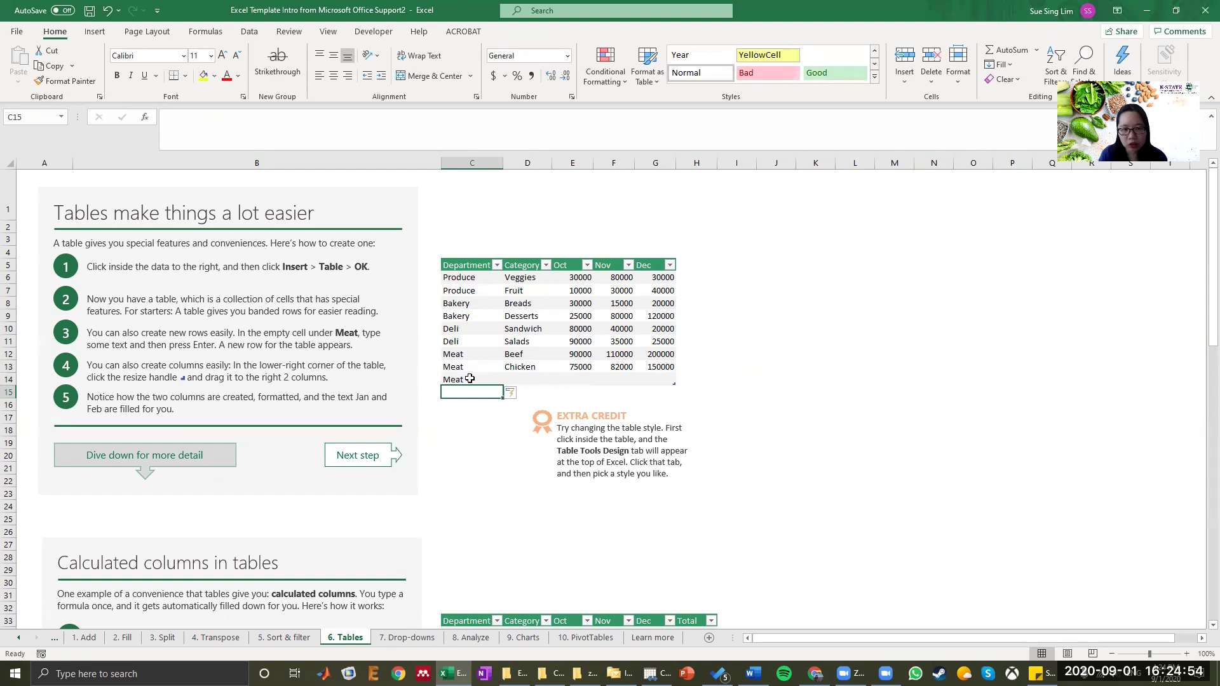
pyautogui.click(524, 380)
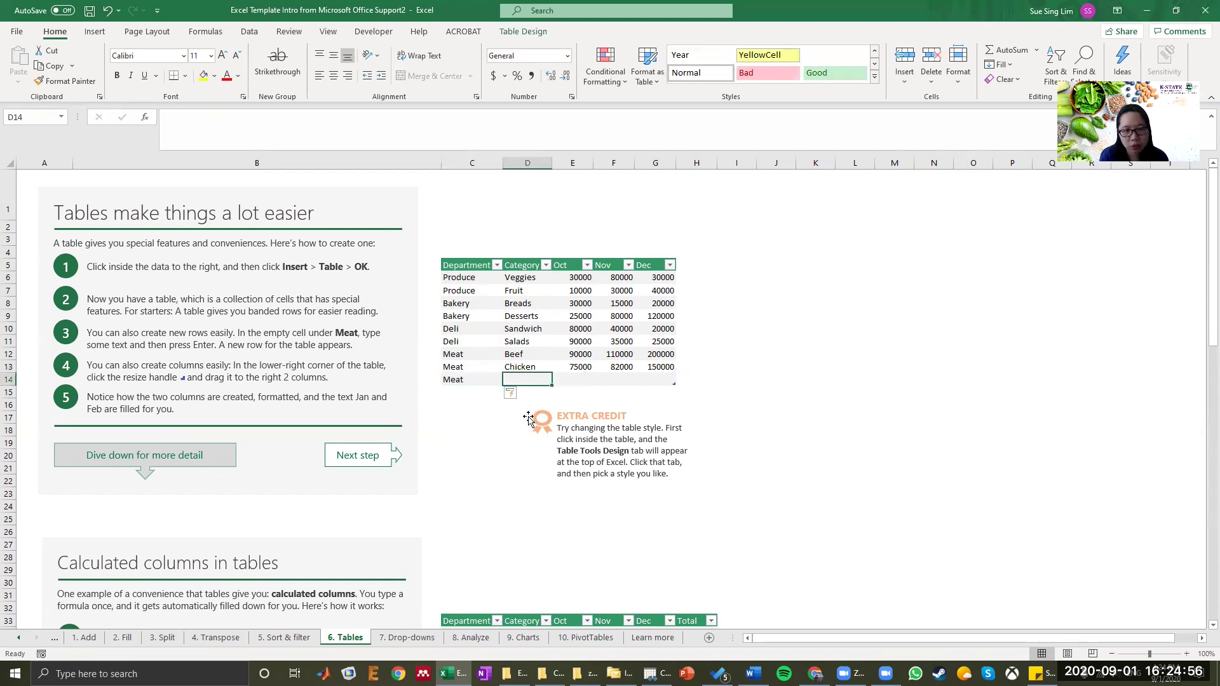
pyautogui.write('pro')
pyautogui.write('k')
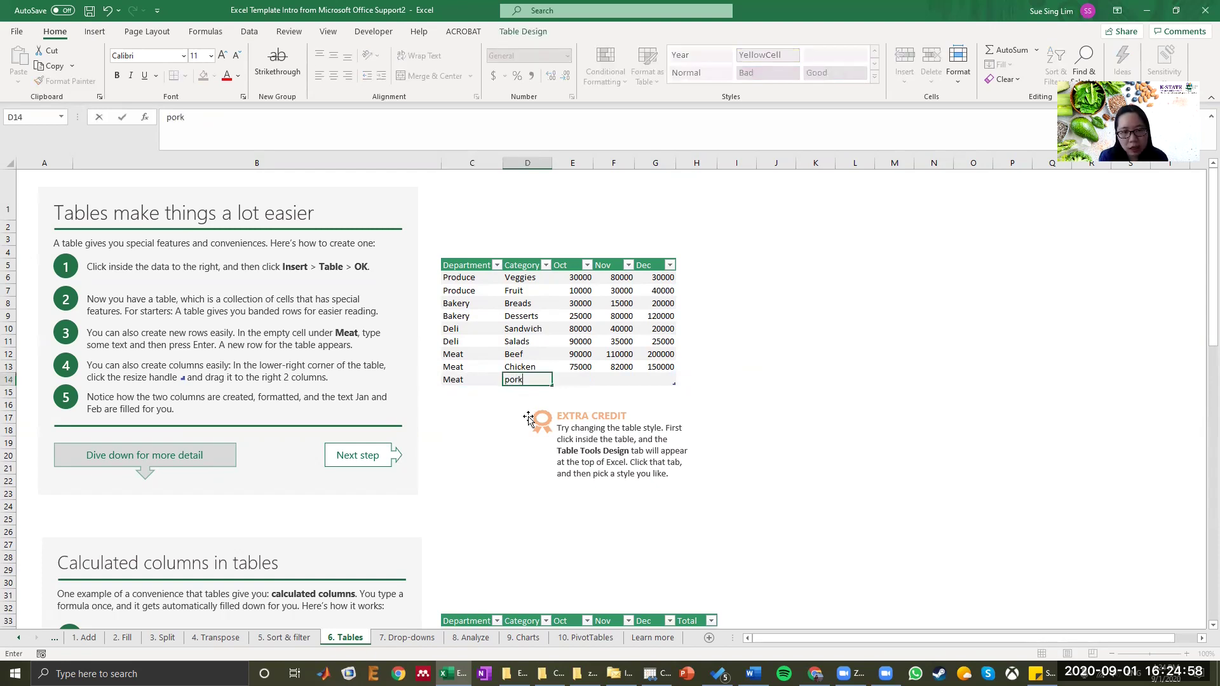
pyautogui.press('Return')
pyautogui.click(468, 391)
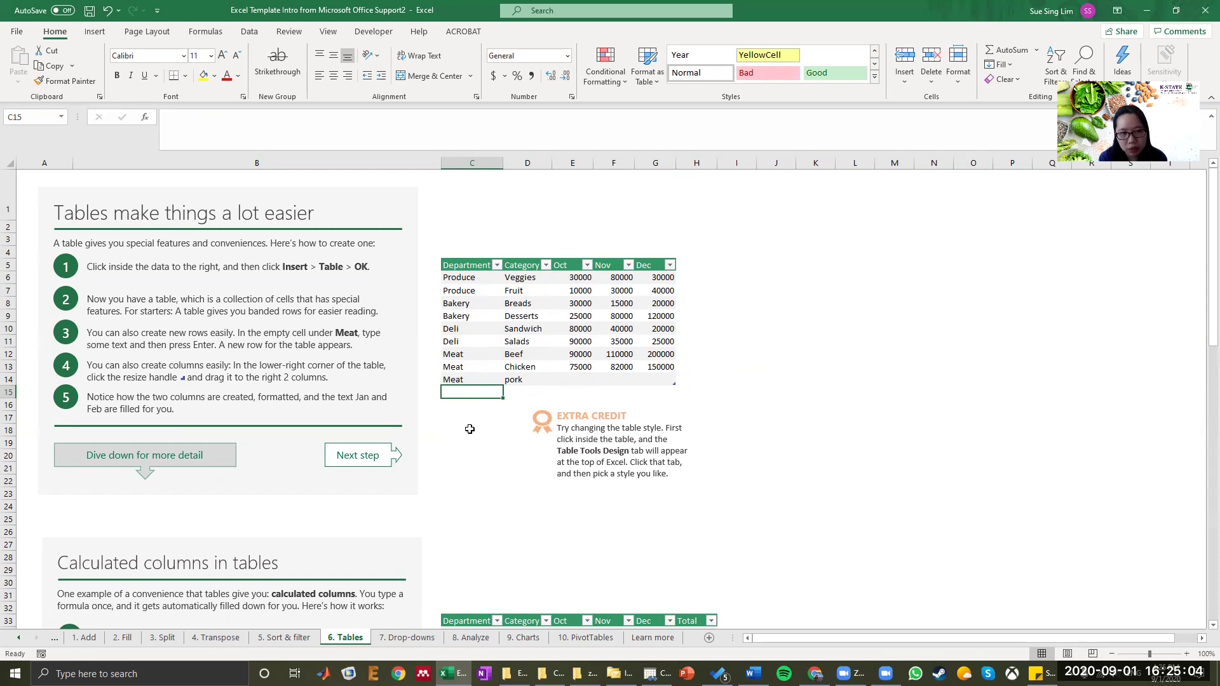
pyautogui.write('Dairy')
pyautogui.press('Return')
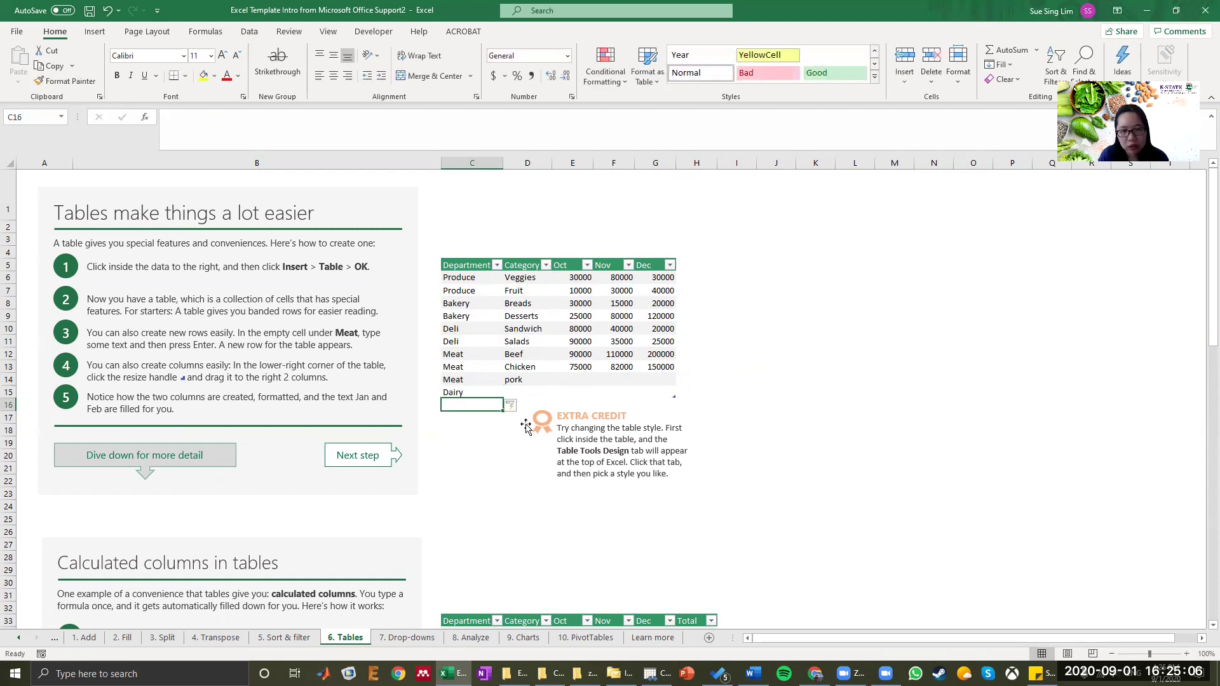
pyautogui.moveTo(470, 393); pyautogui.dragTo(651, 392)
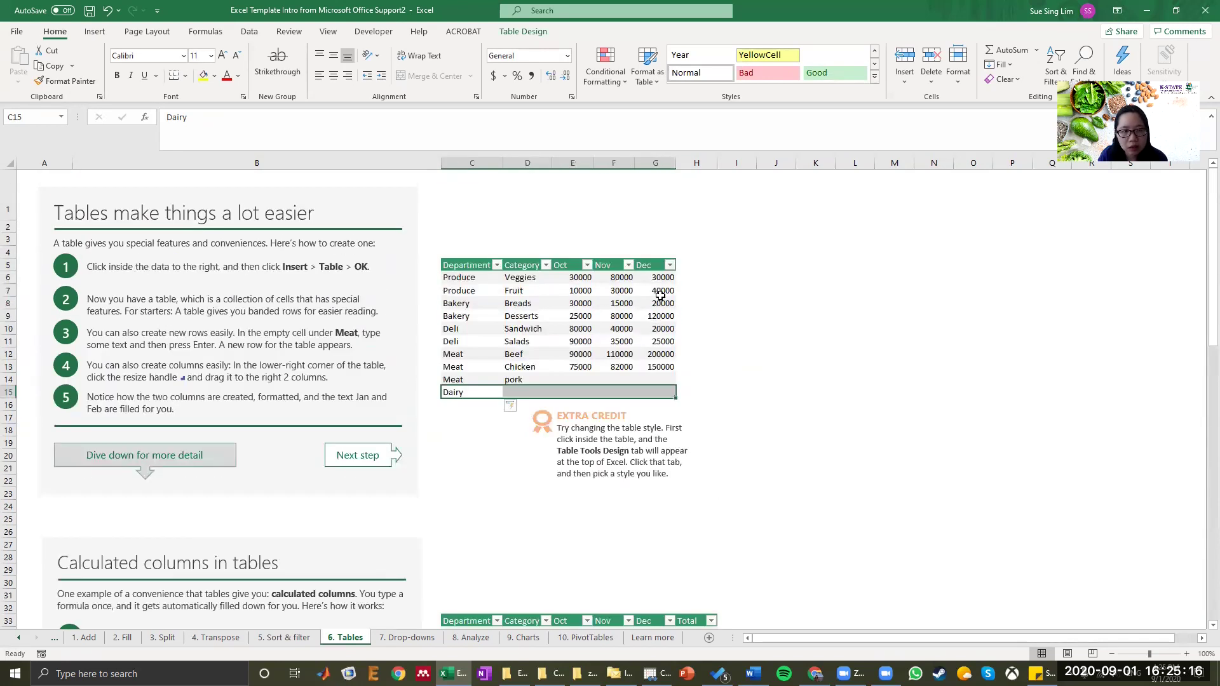
# Enter the header Jan in H5 so Table1 gains a Jan column after Dec.
pyautogui.click(688, 262)
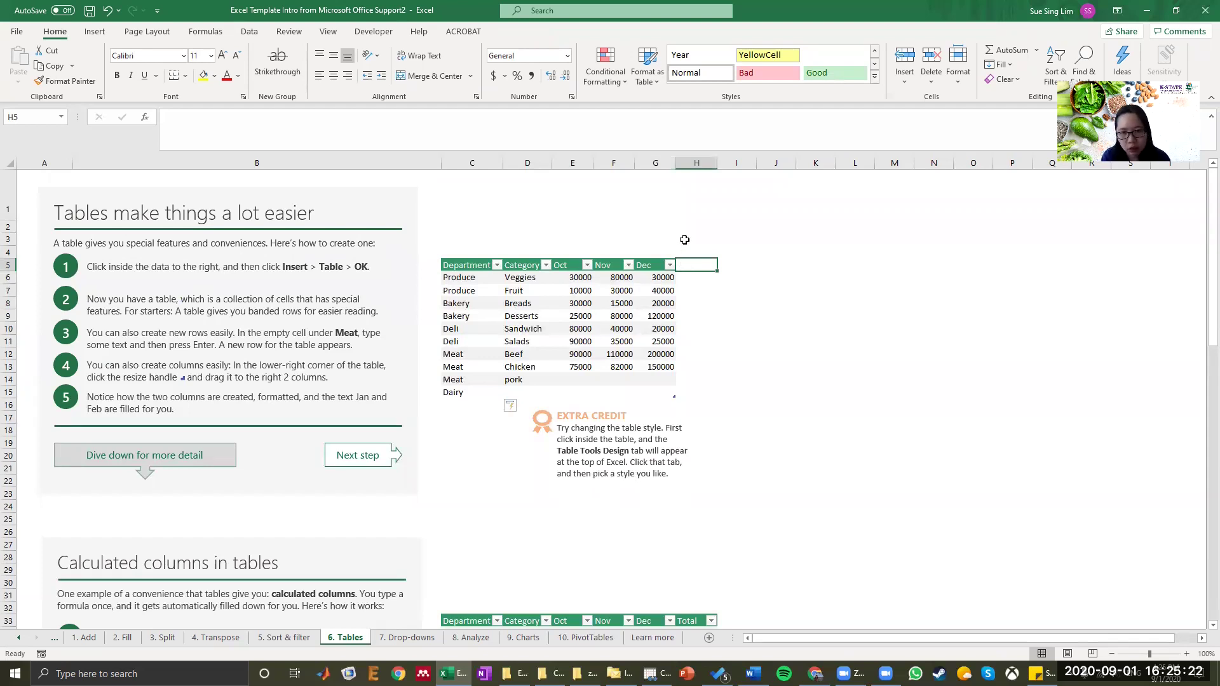
pyautogui.write('Jan')
pyautogui.press('Return')
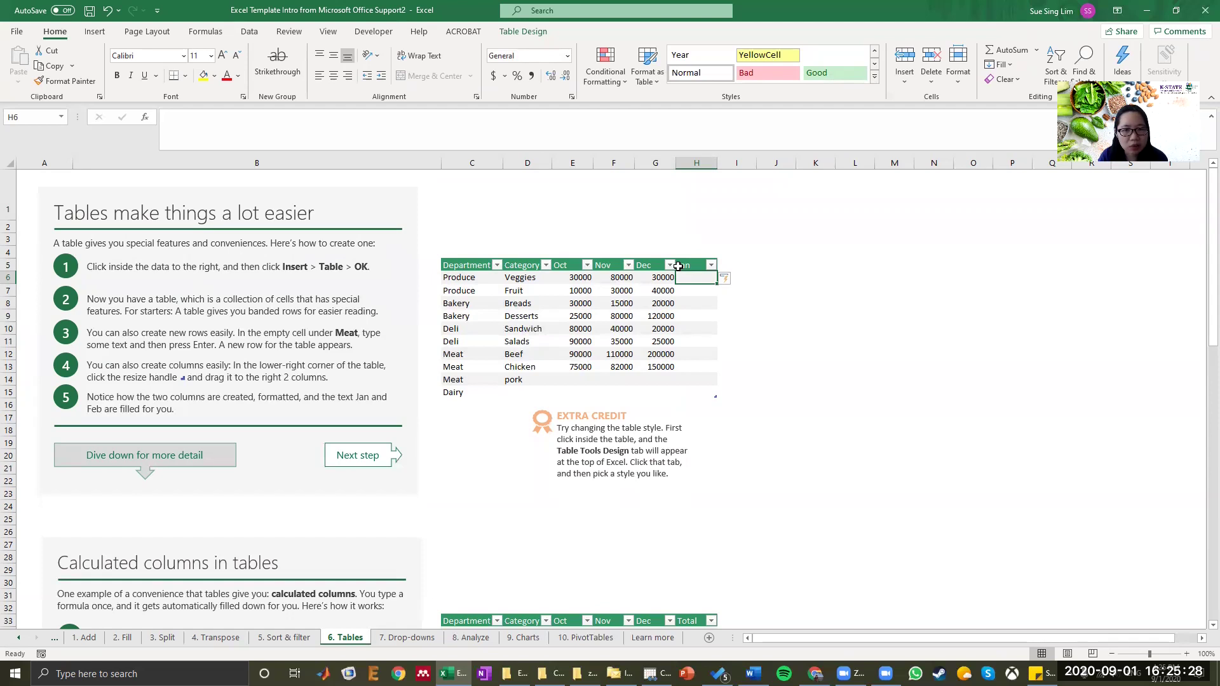
pyautogui.scroll(-2, 677, 266)
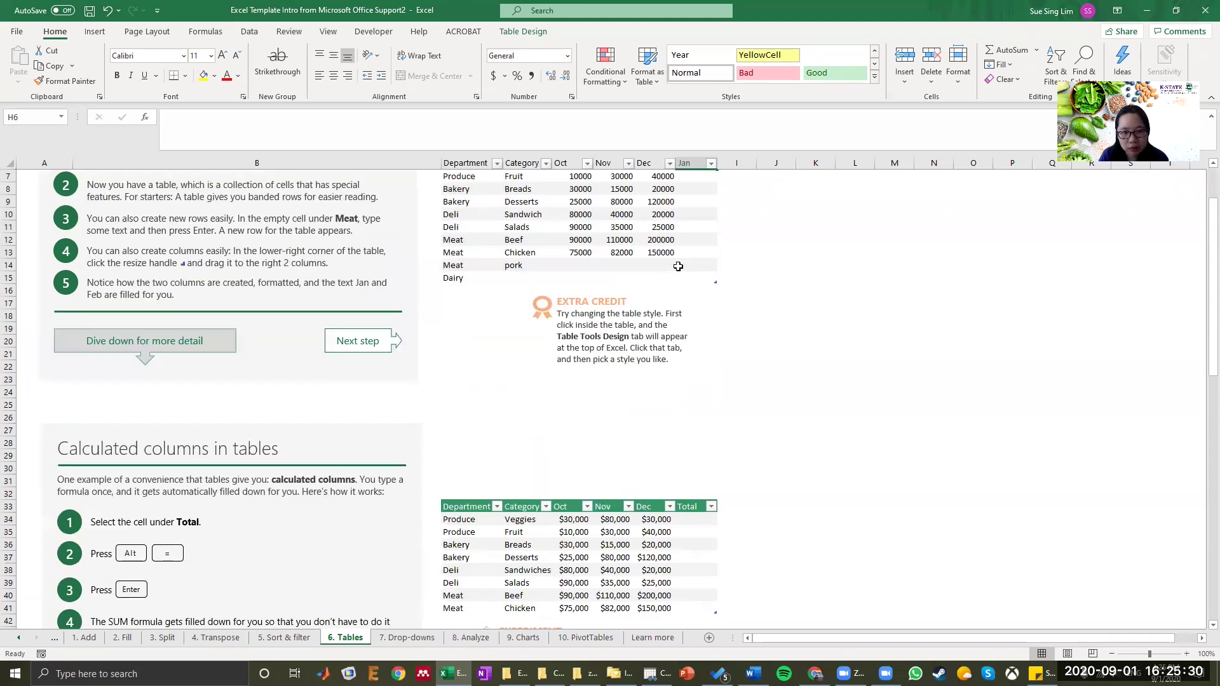
pyautogui.scroll(2, 678, 266)
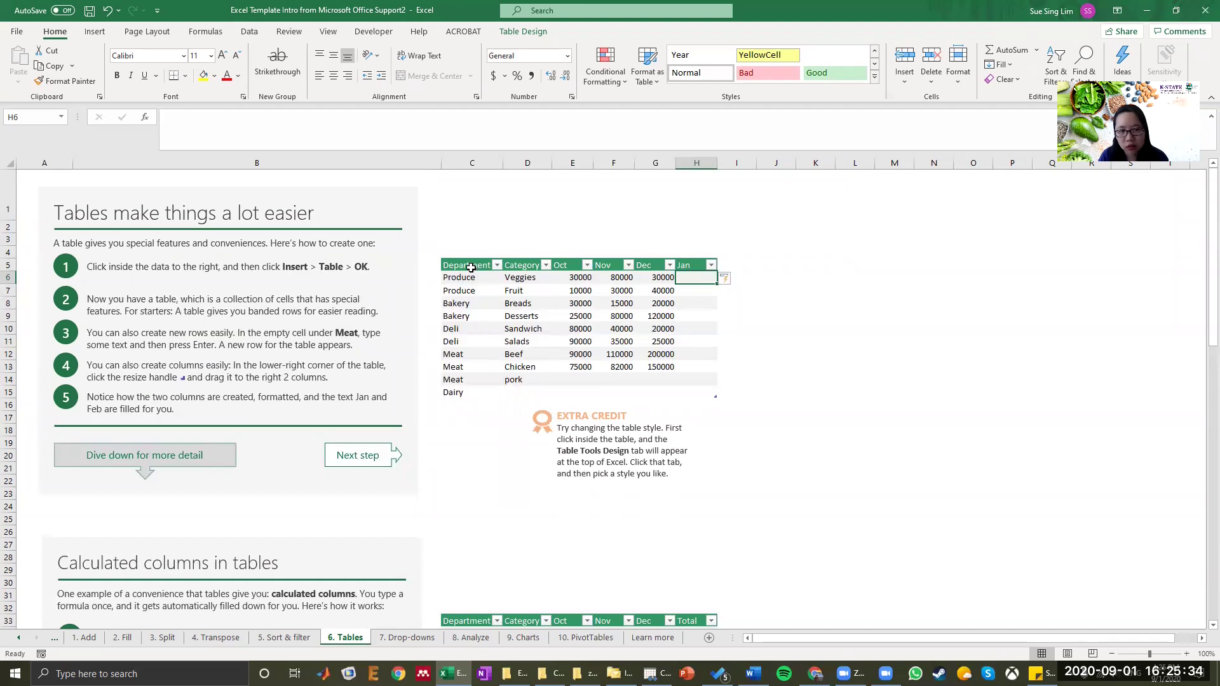
# Apply the first grey banded Light style from Format as Table to Table1.
pyautogui.click(647, 85)
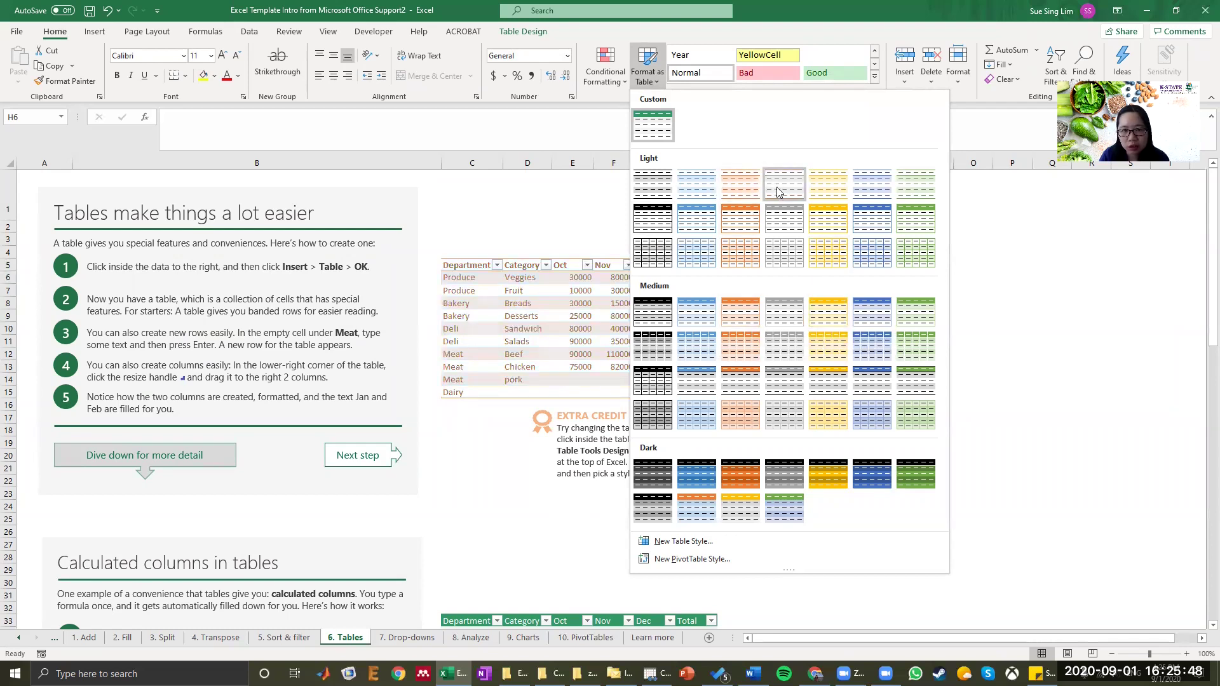
pyautogui.click(653, 183)
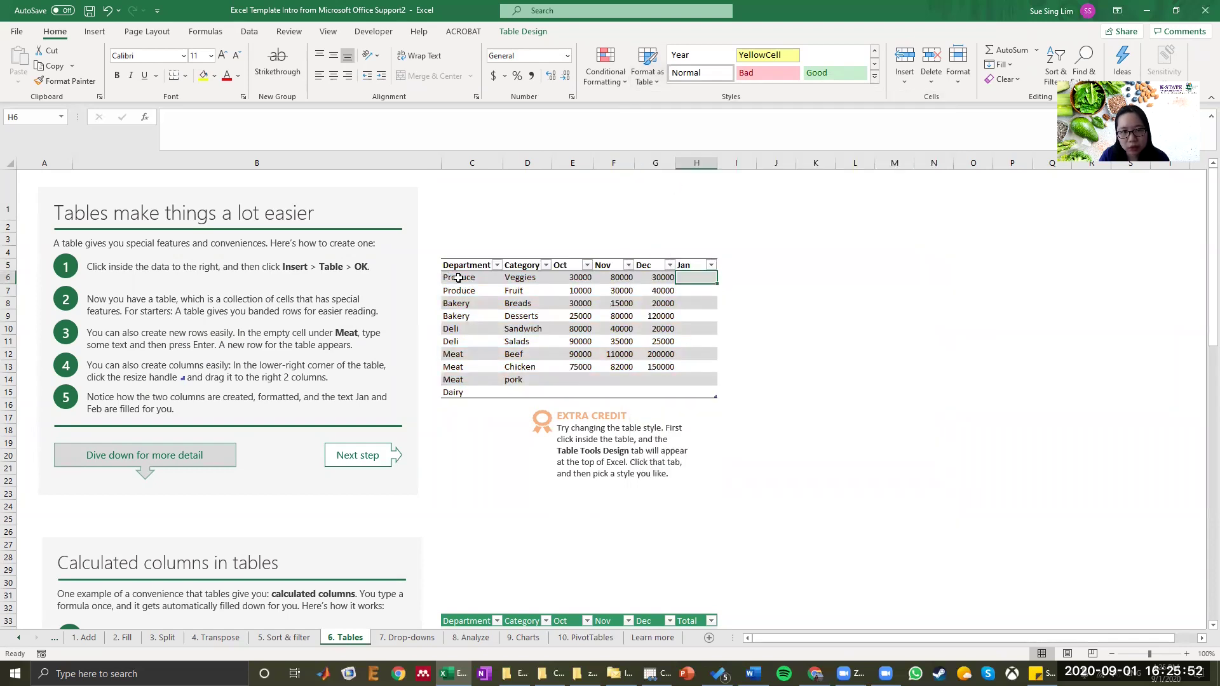
pyautogui.moveTo(459, 277); pyautogui.dragTo(721, 276)
pyautogui.moveTo(487, 303); pyautogui.dragTo(724, 296)
pyautogui.click(770, 304)
pyautogui.scroll(-8, 749, 275)
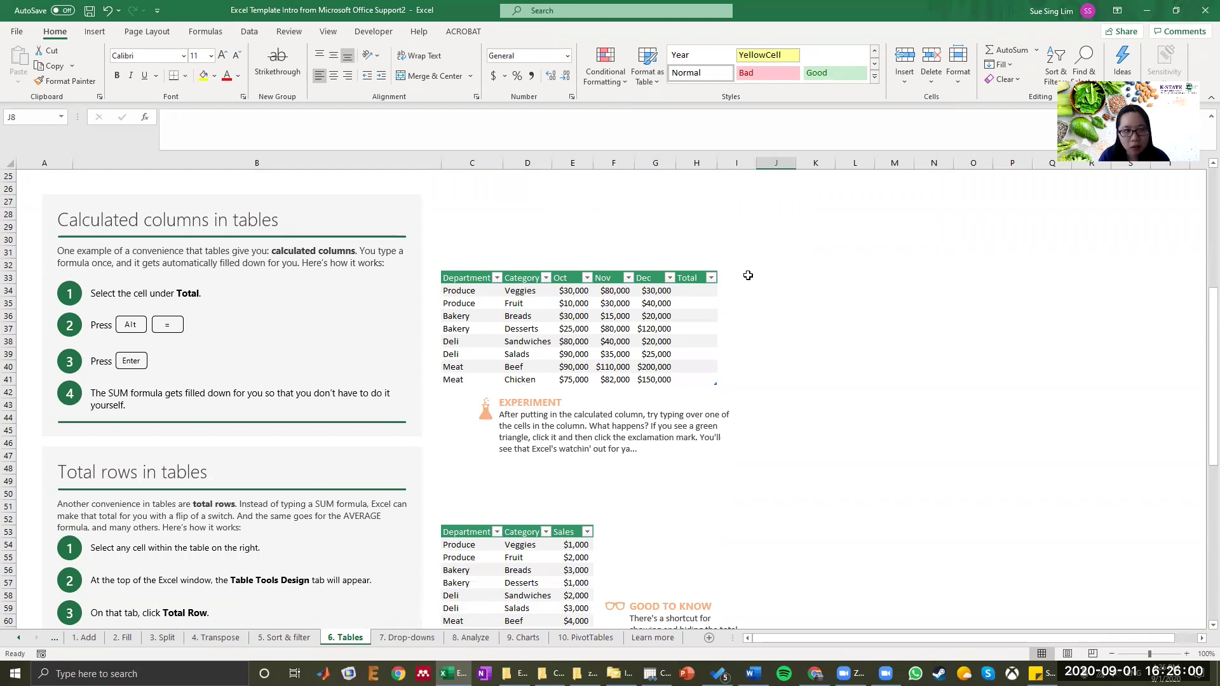
# AutoSum Oct through Dec in the first Total cell so every row gets its total.
pyautogui.scroll(-1, 749, 275)
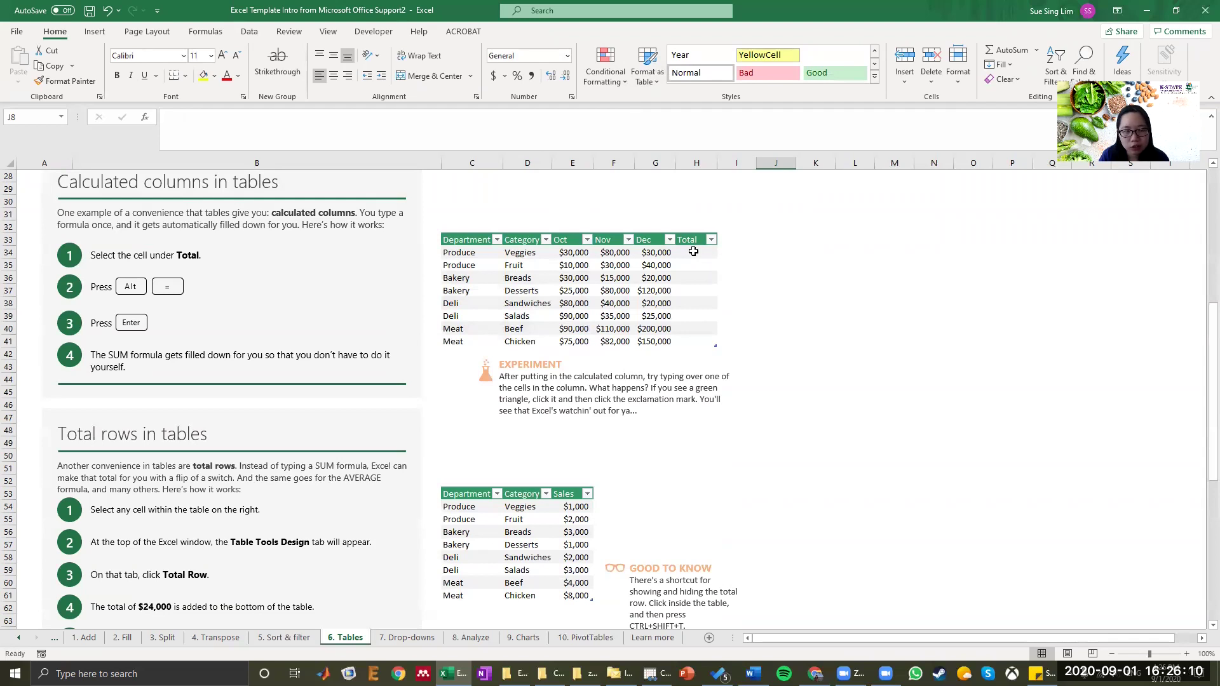
pyautogui.click(693, 252)
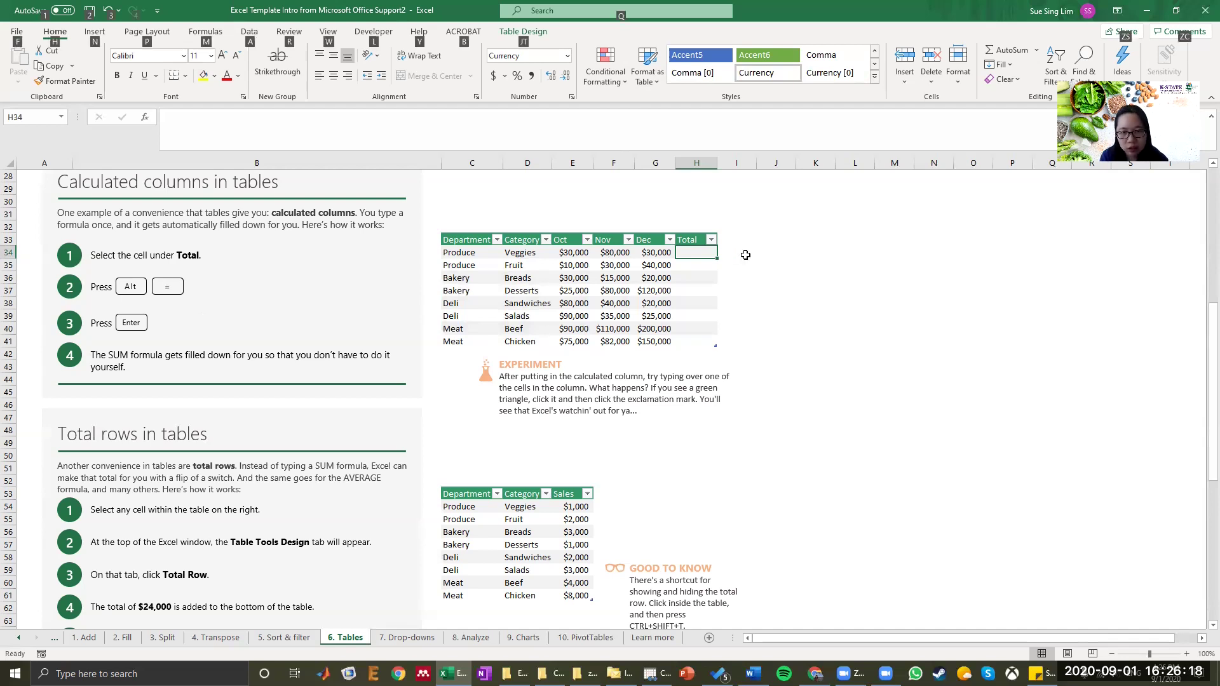
pyautogui.hotkey('alt', '=')
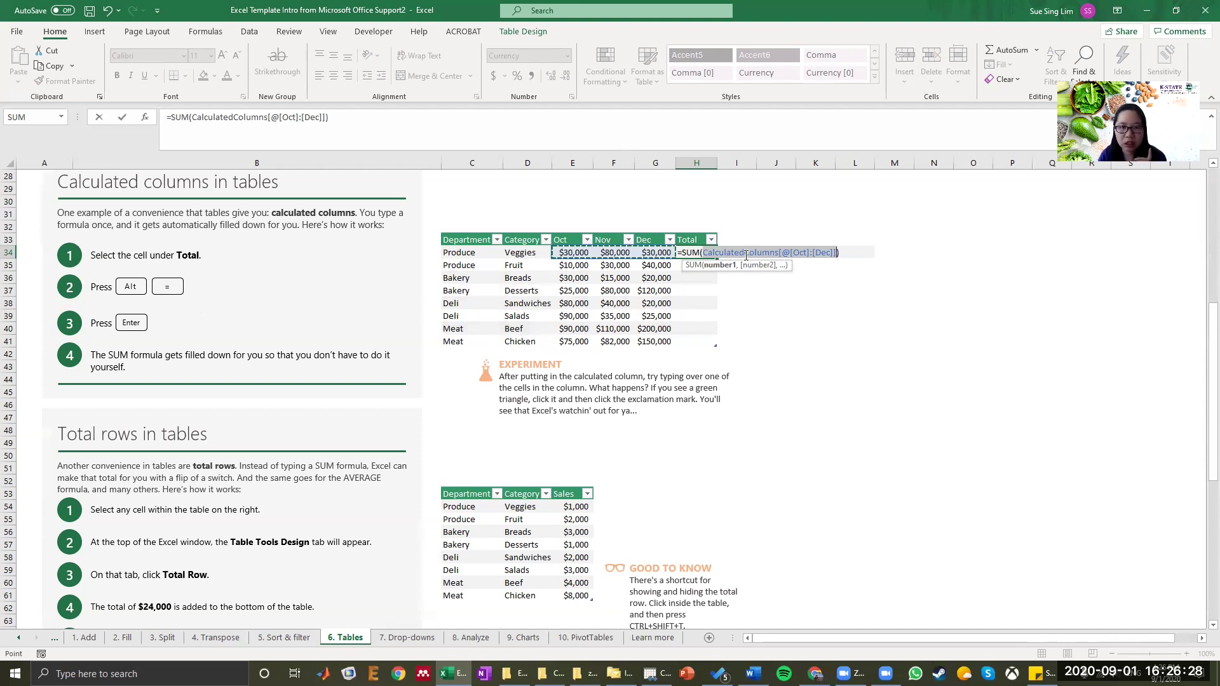
pyautogui.press('Return')
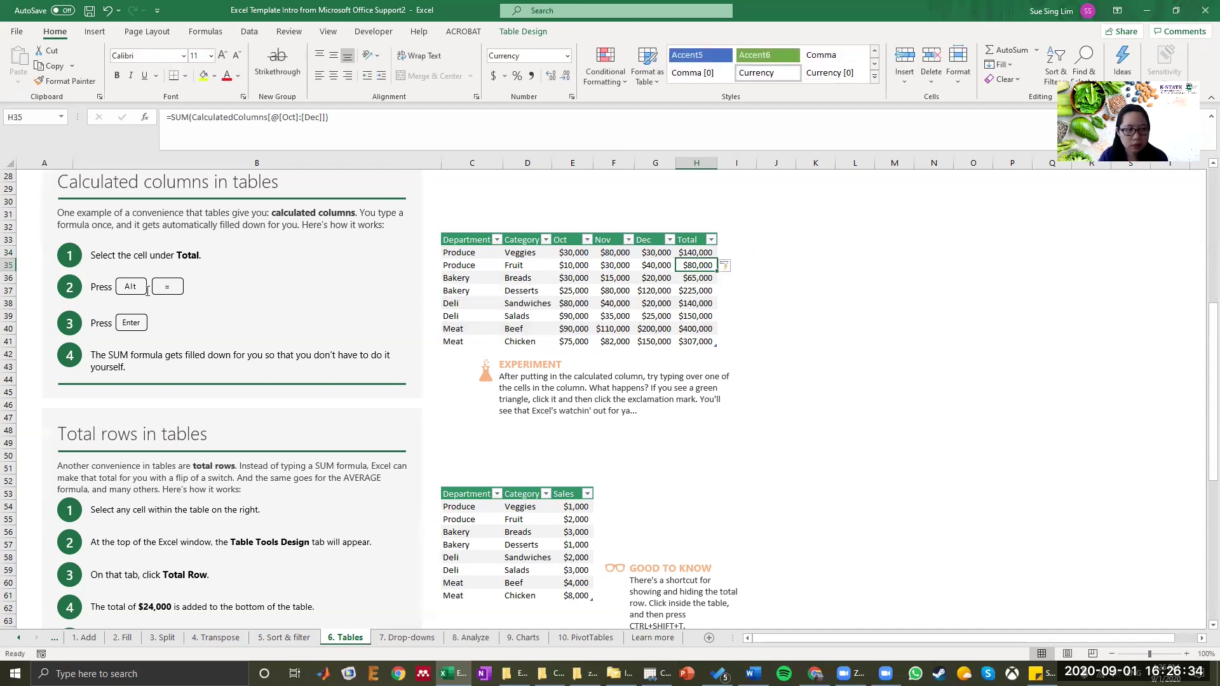
pyautogui.scroll(-2, 147, 290)
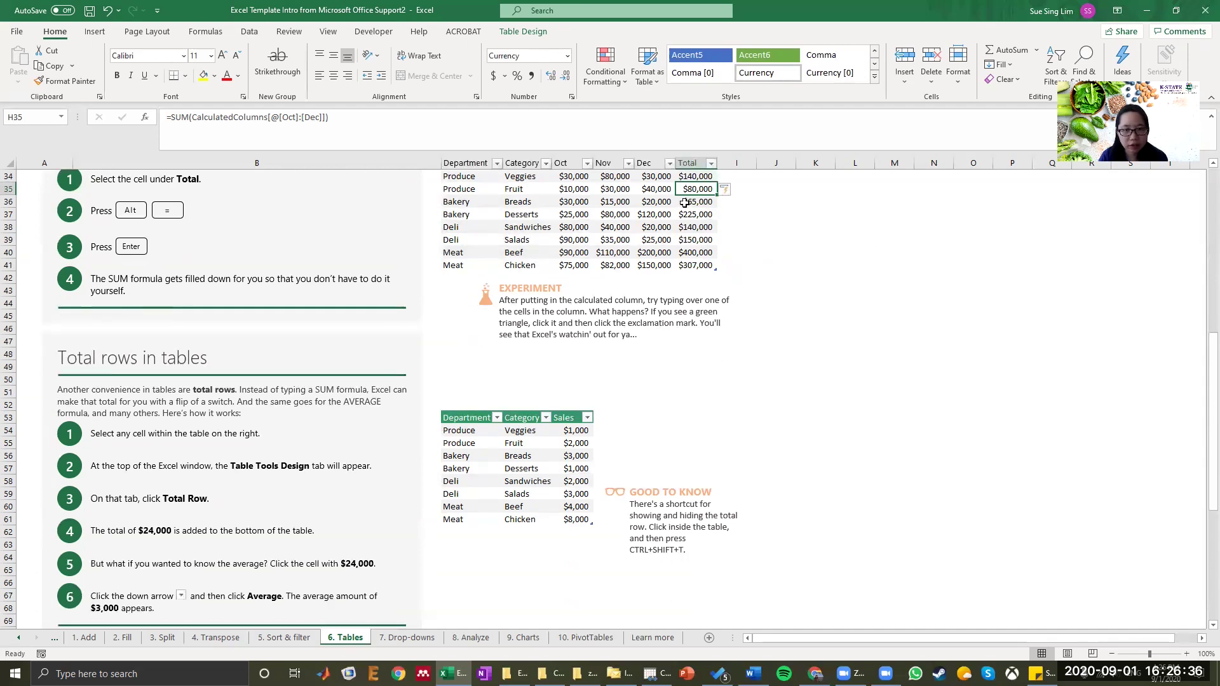
pyautogui.scroll(-3, 676, 235)
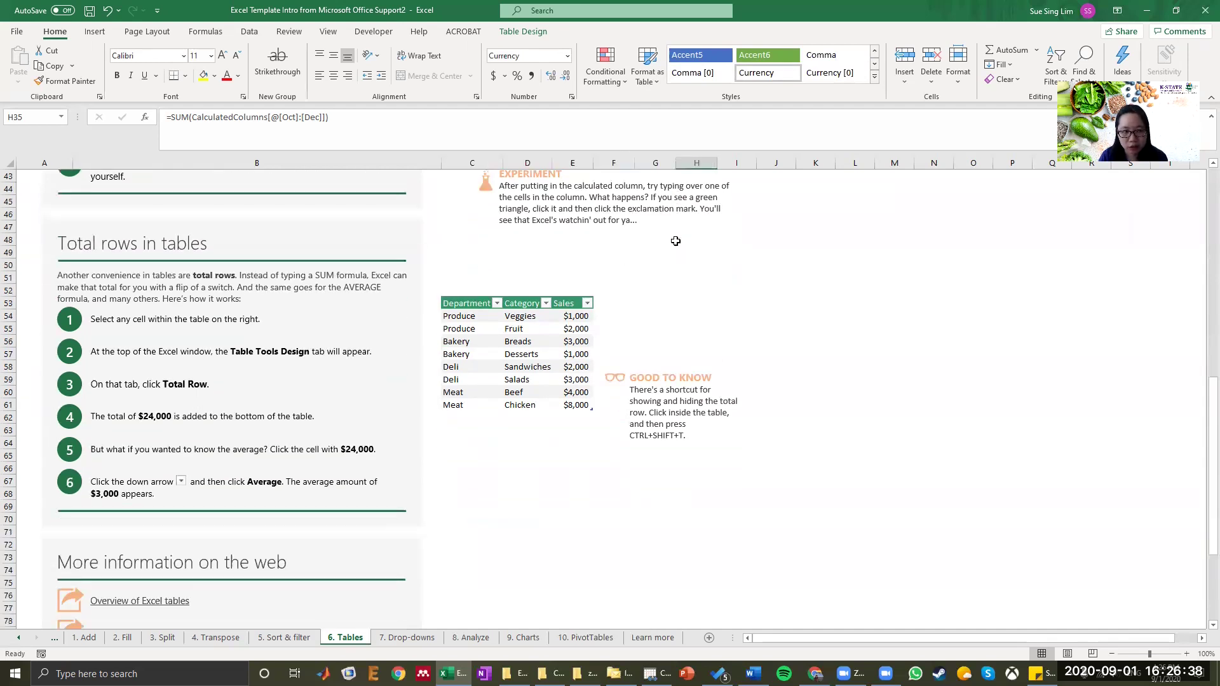
# Turn on the total row for the Sales table from Table Design.
pyautogui.scroll(-2, 674, 254)
pyautogui.scroll(1, 670, 258)
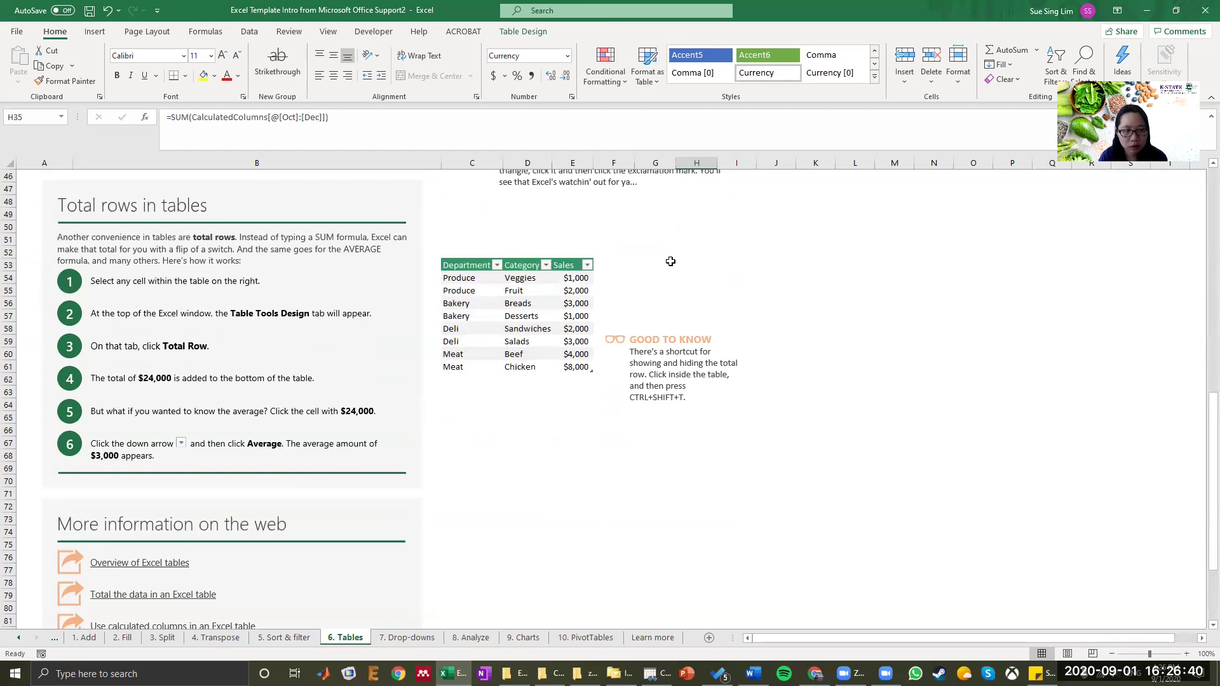
pyautogui.click(578, 368)
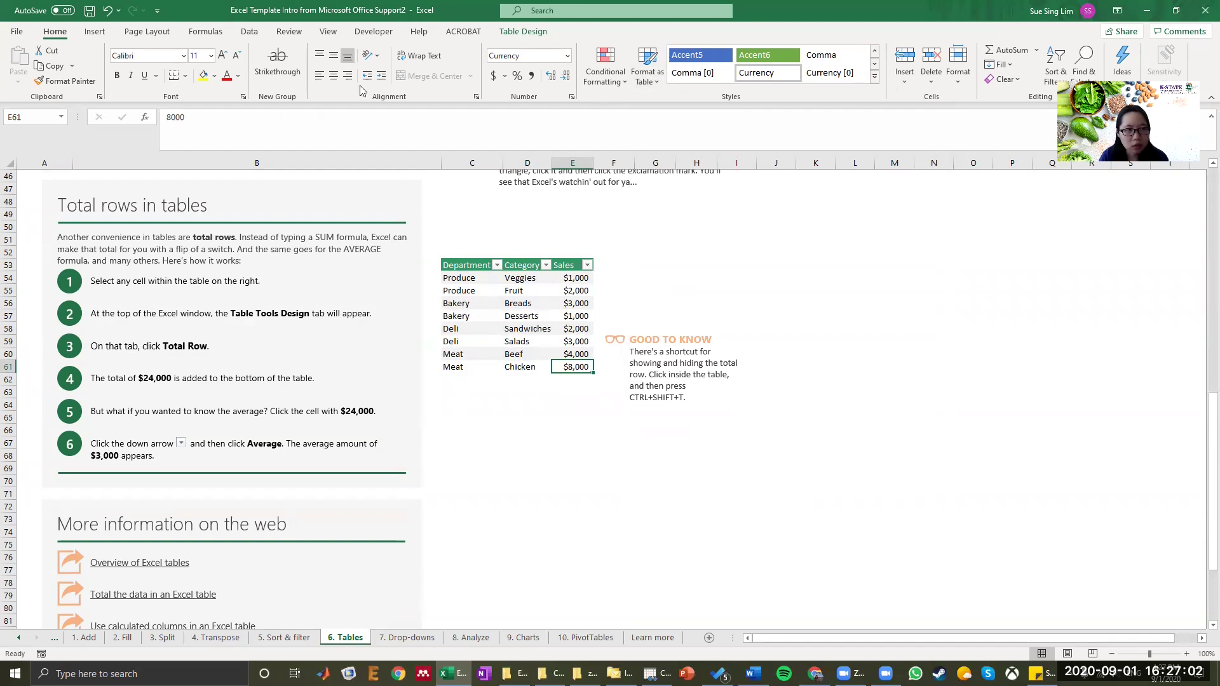
pyautogui.click(523, 31)
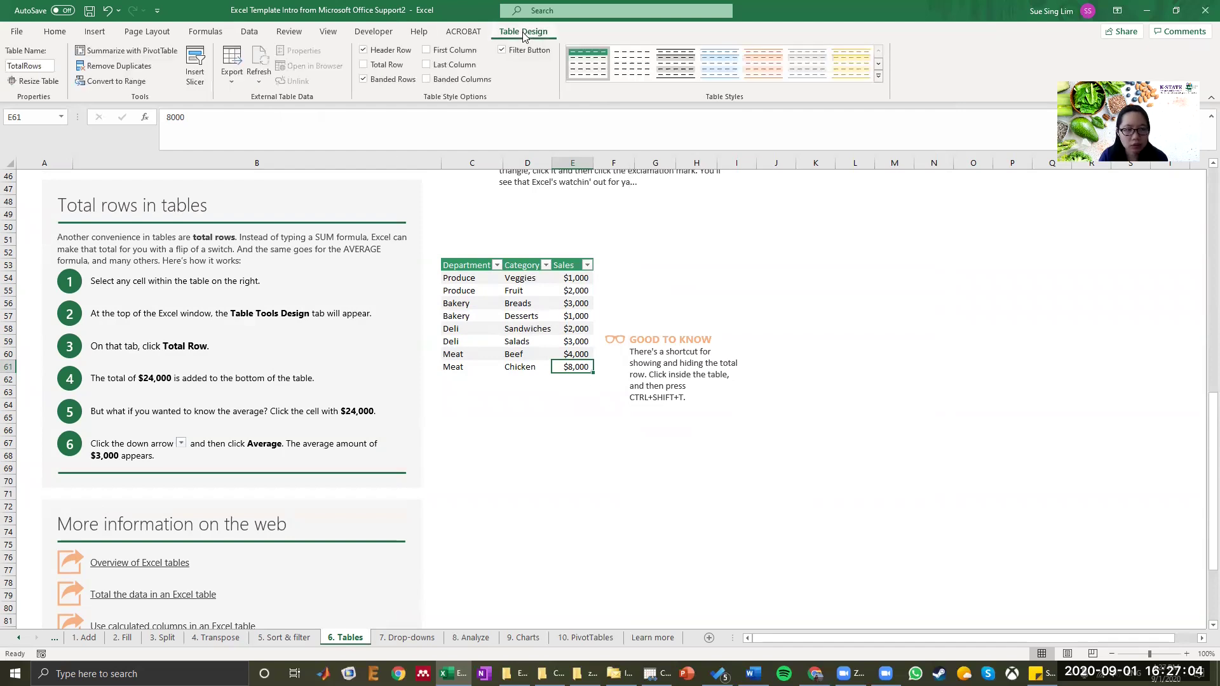
pyautogui.click(385, 73)
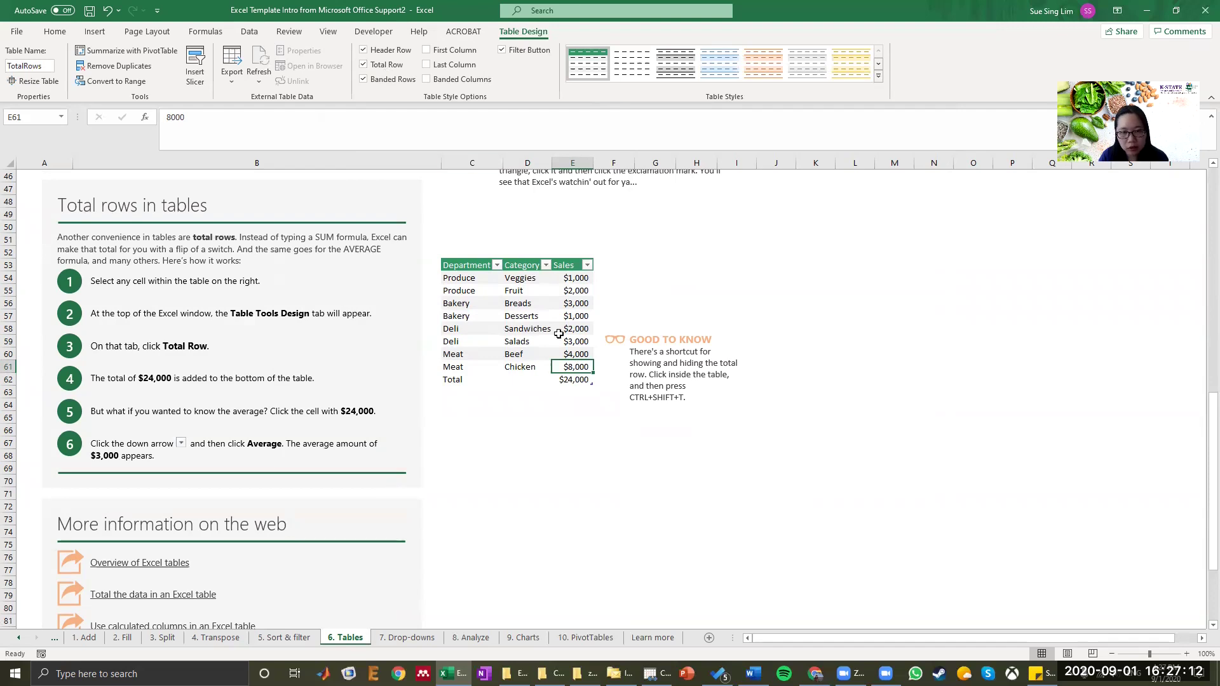
# Change the Sales total from the $24,000 sum to the $3,000 Average.
pyautogui.scroll(8, 563, 349)
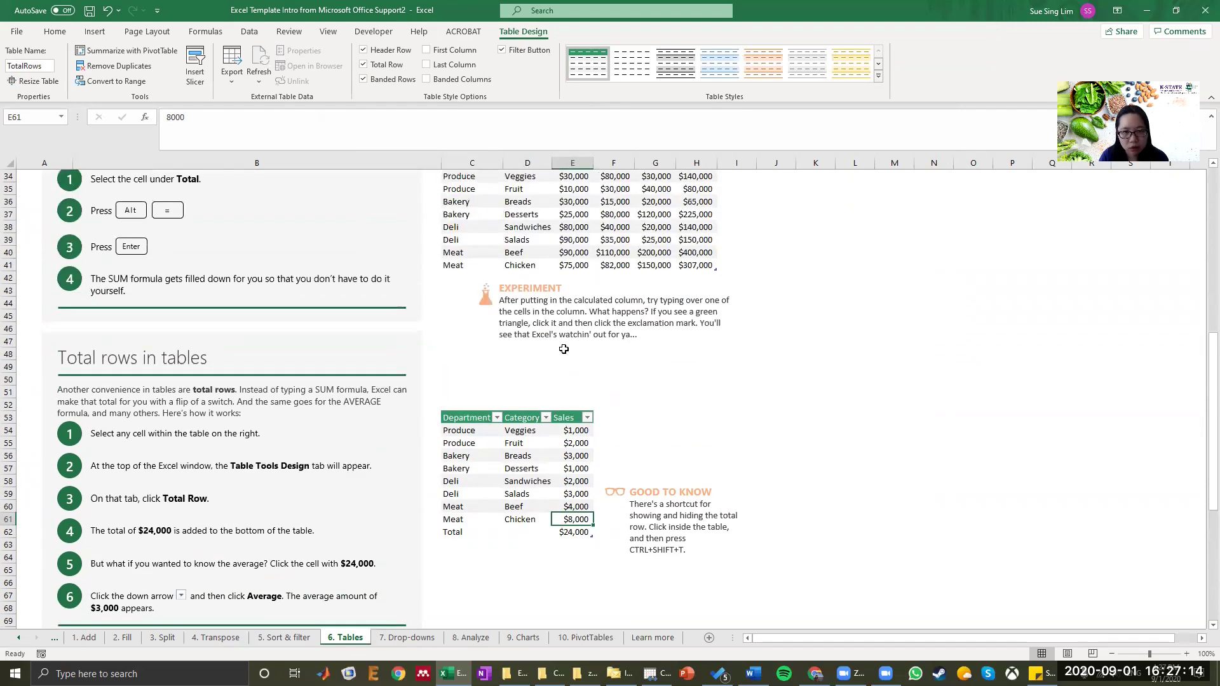
pyautogui.click(612, 328)
pyautogui.click(655, 330)
pyautogui.scroll(-5, 631, 334)
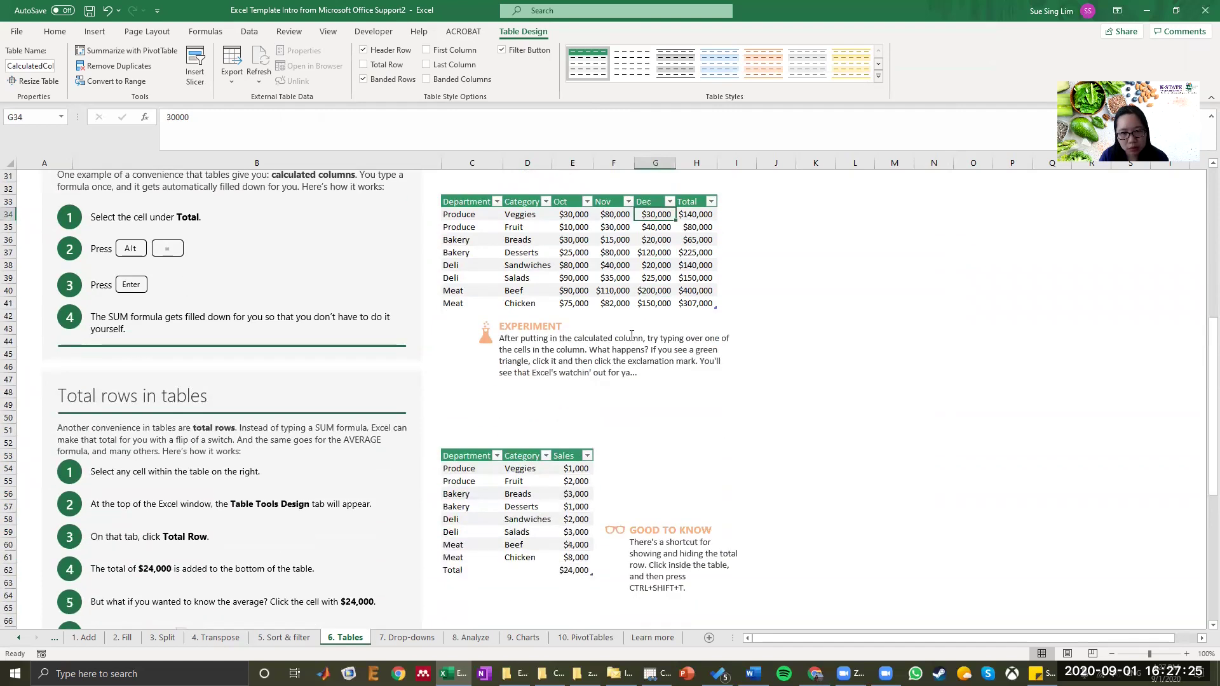
pyautogui.moveTo(575, 392); pyautogui.dragTo(575, 481)
pyautogui.scroll(-2, 671, 399)
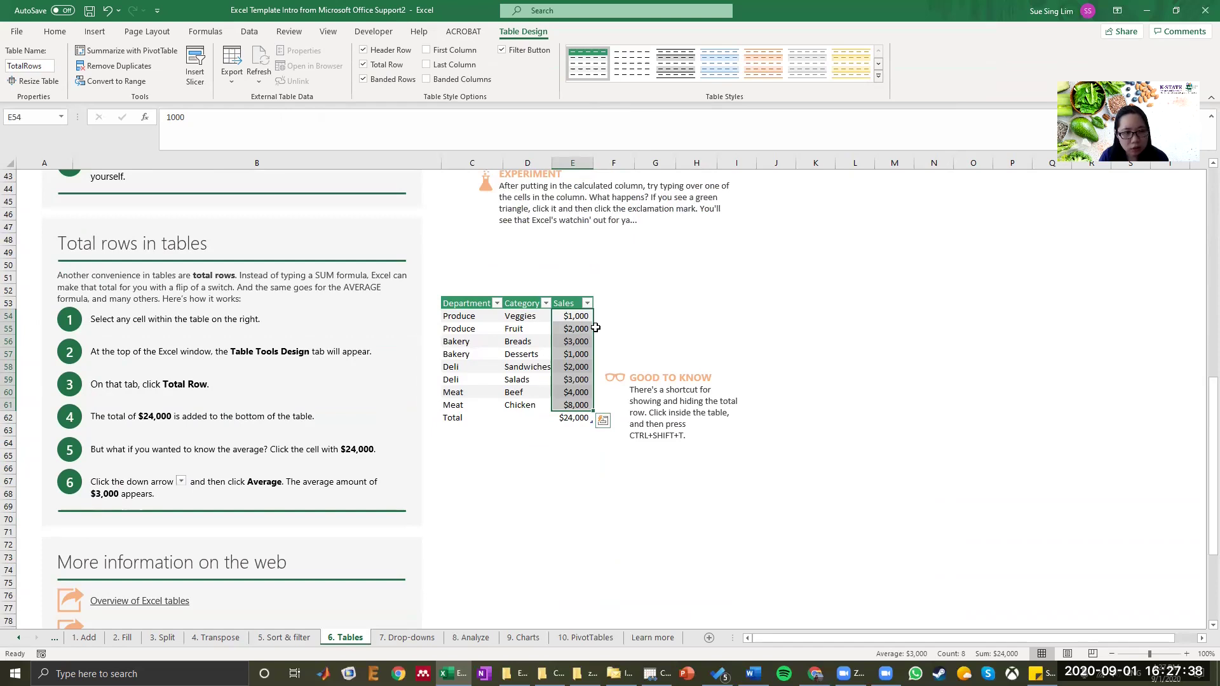
pyautogui.click(562, 417)
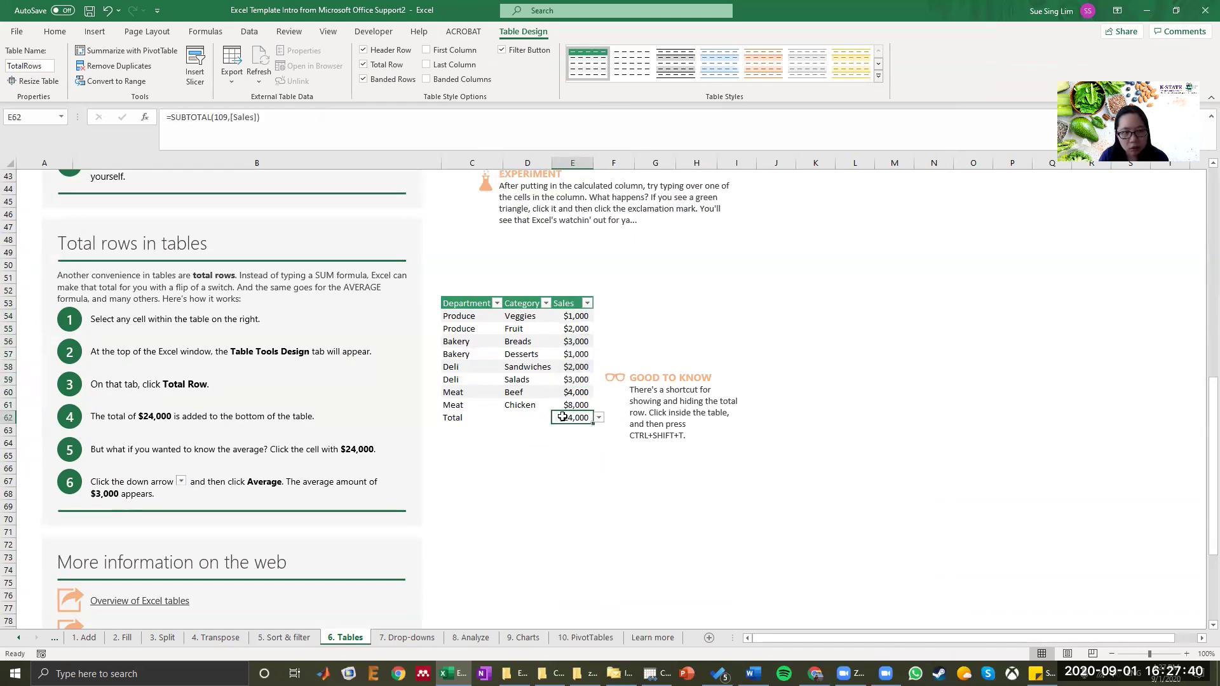
pyautogui.click(599, 419)
pyautogui.click(590, 436)
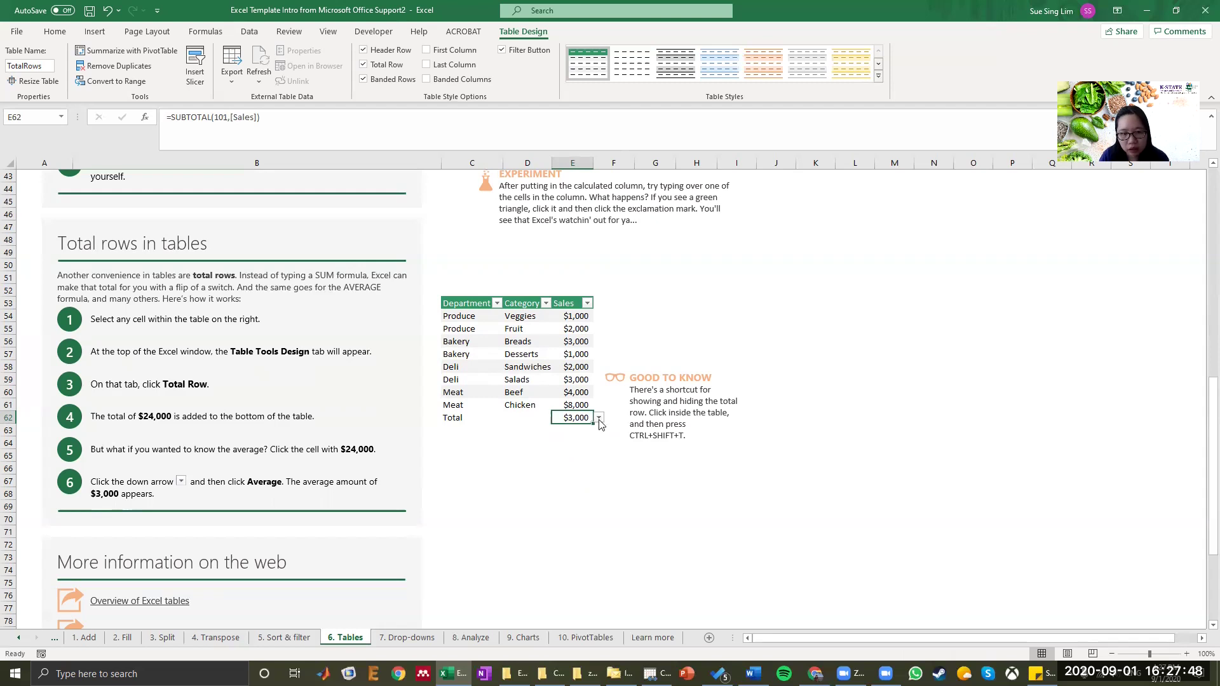
pyautogui.scroll(-4, 599, 424)
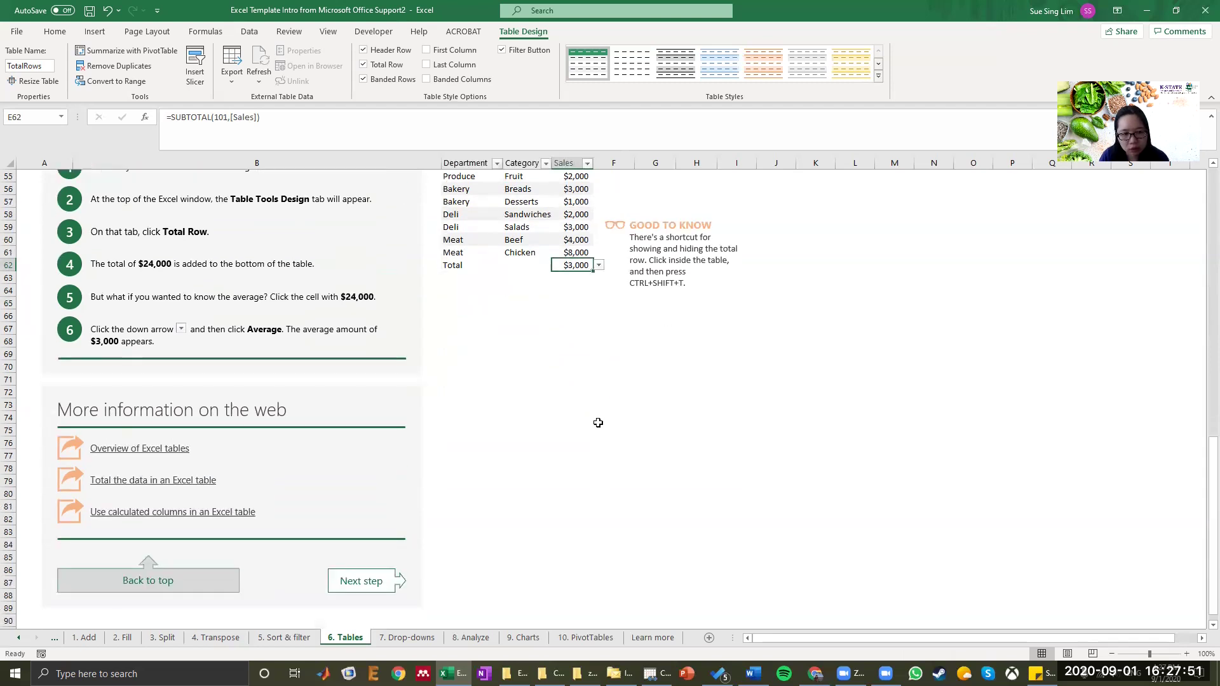
# Switch to the 7. Drop-downs sheet and select D4:D15 beside the Apples-through-Pies foods.
pyautogui.click(383, 578)
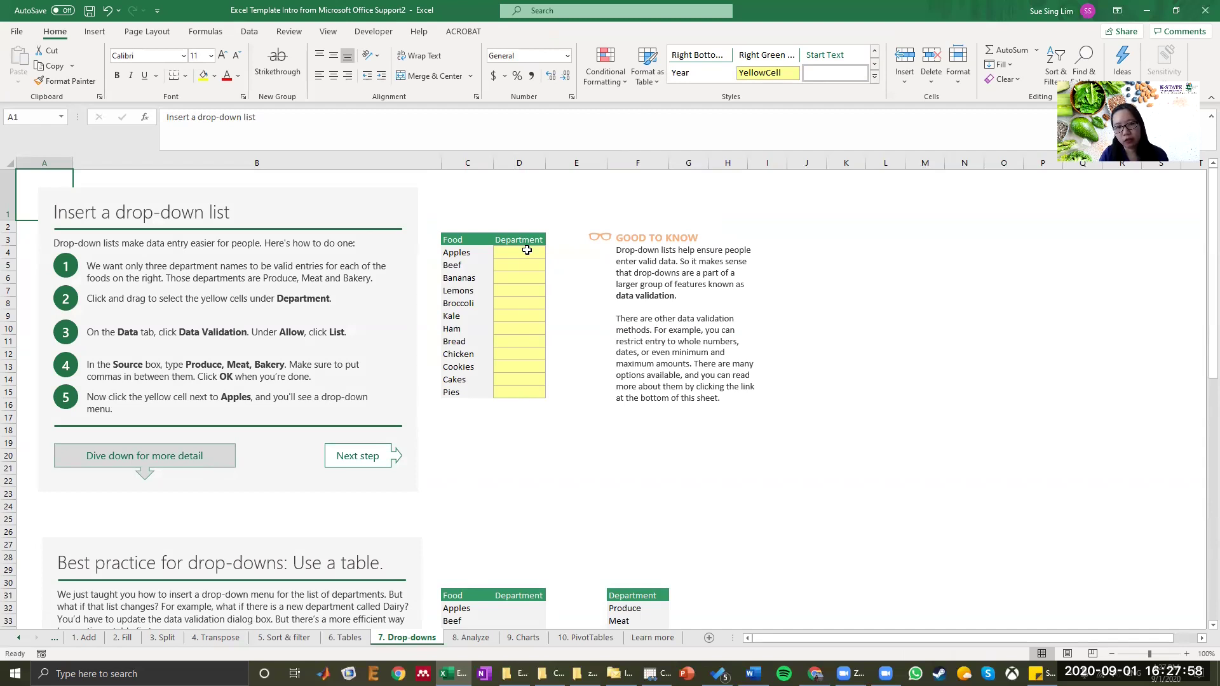
pyautogui.moveTo(461, 241); pyautogui.dragTo(522, 392)
pyautogui.click(461, 246)
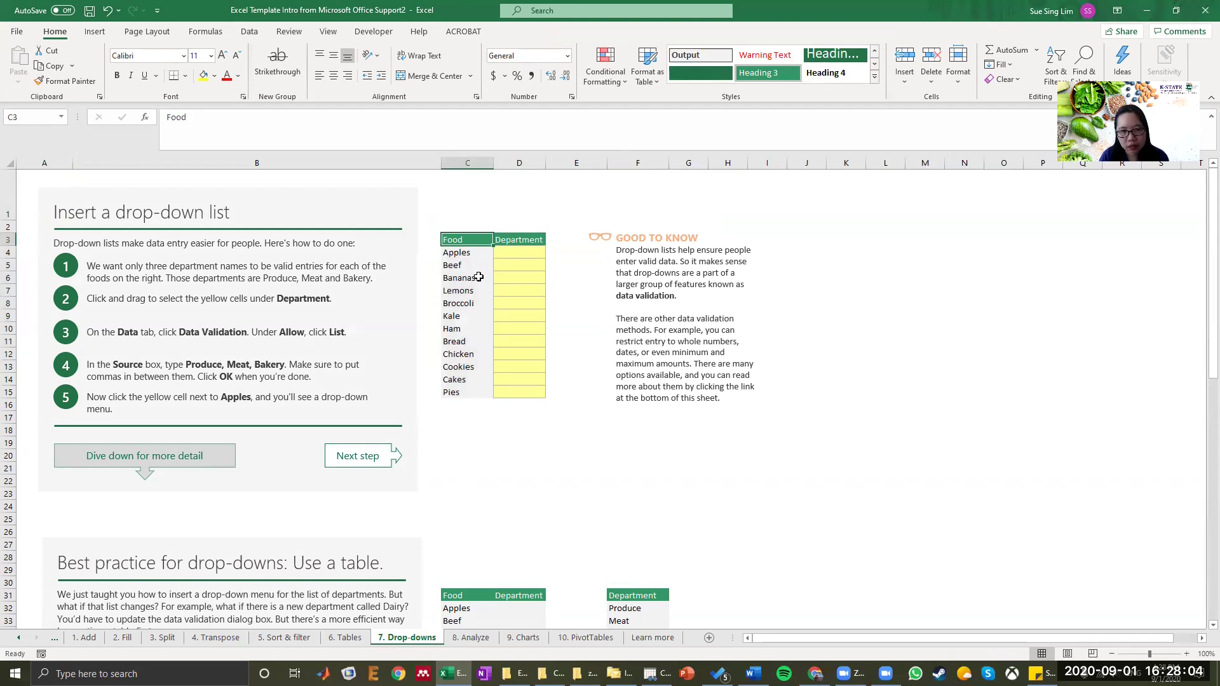
pyautogui.click(535, 240)
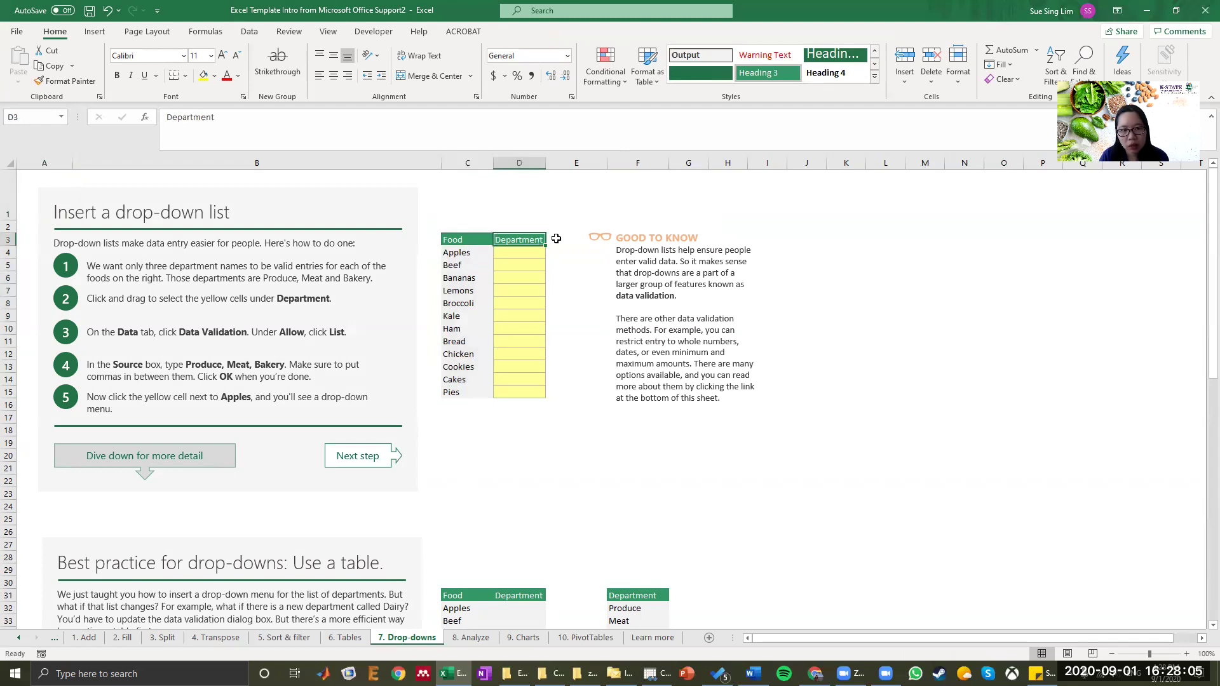
pyautogui.click(519, 253)
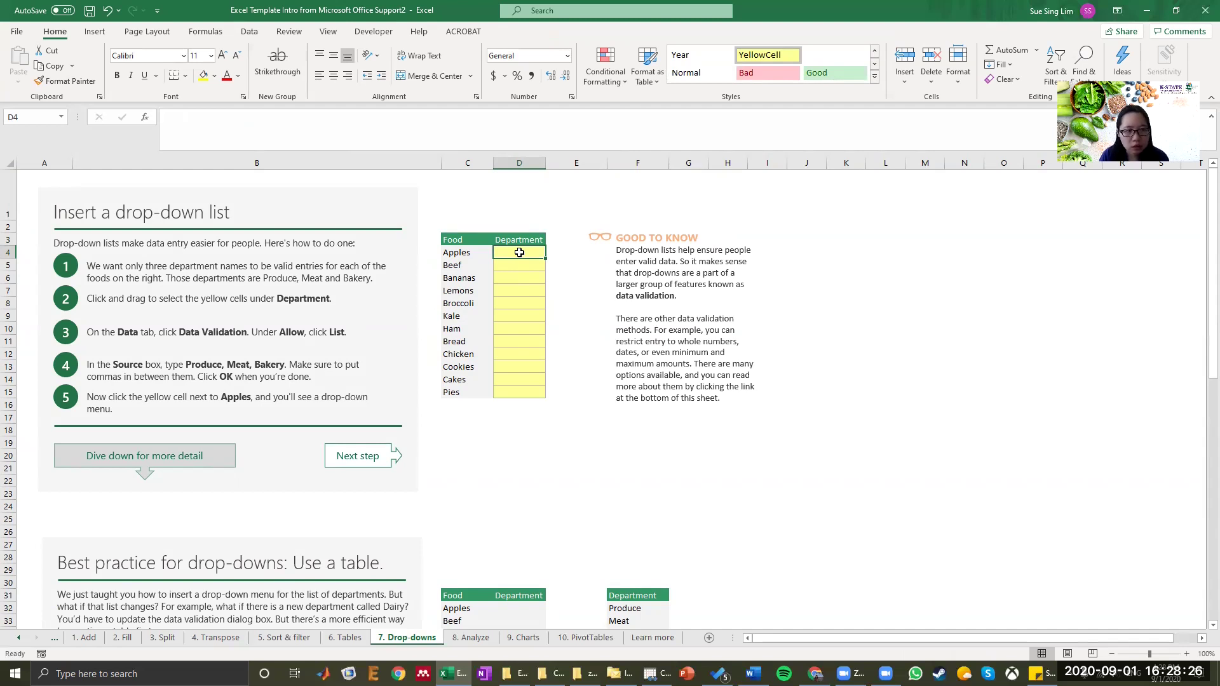
pyautogui.moveTo(519, 252); pyautogui.dragTo(524, 392)
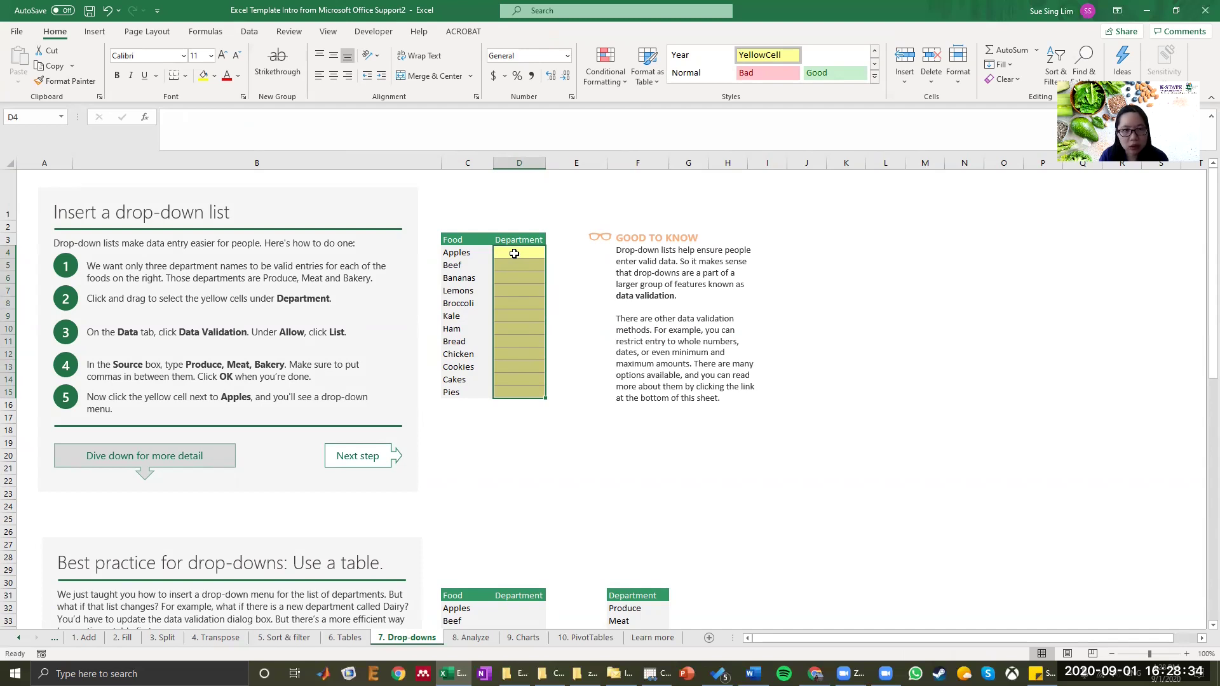
# Add List data validation with source 'produce, meat, bakery' to the selected Department cells.
pyautogui.click(249, 33)
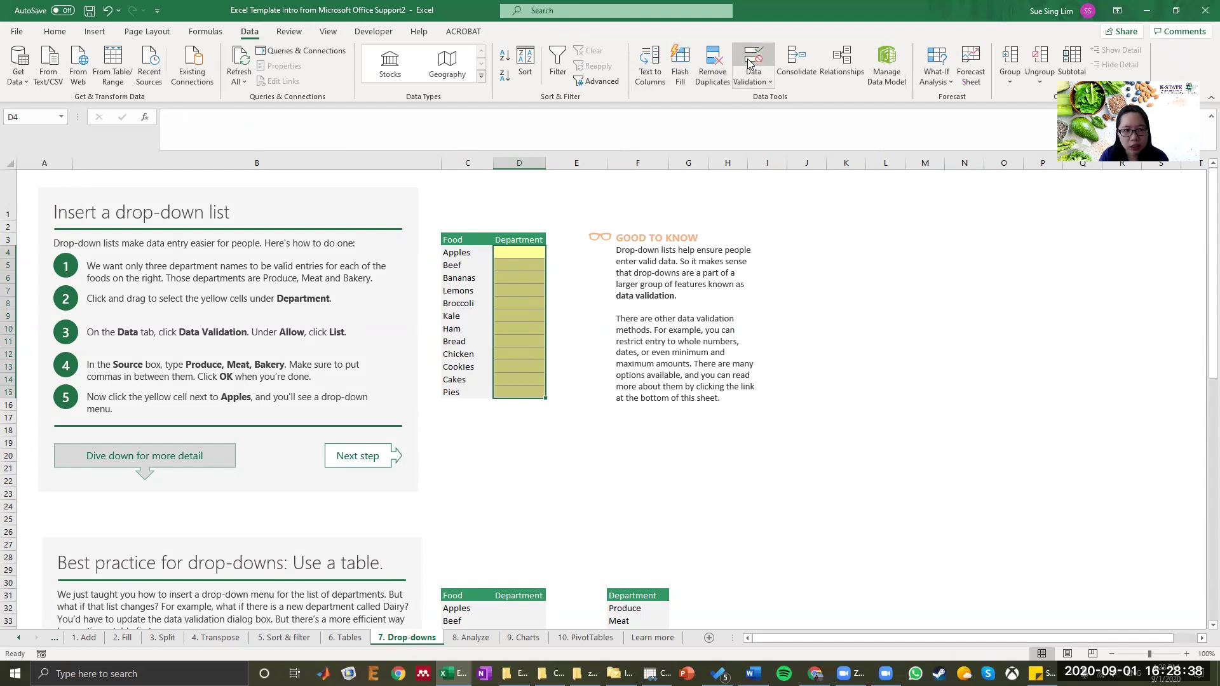
pyautogui.click(753, 81)
pyautogui.click(754, 100)
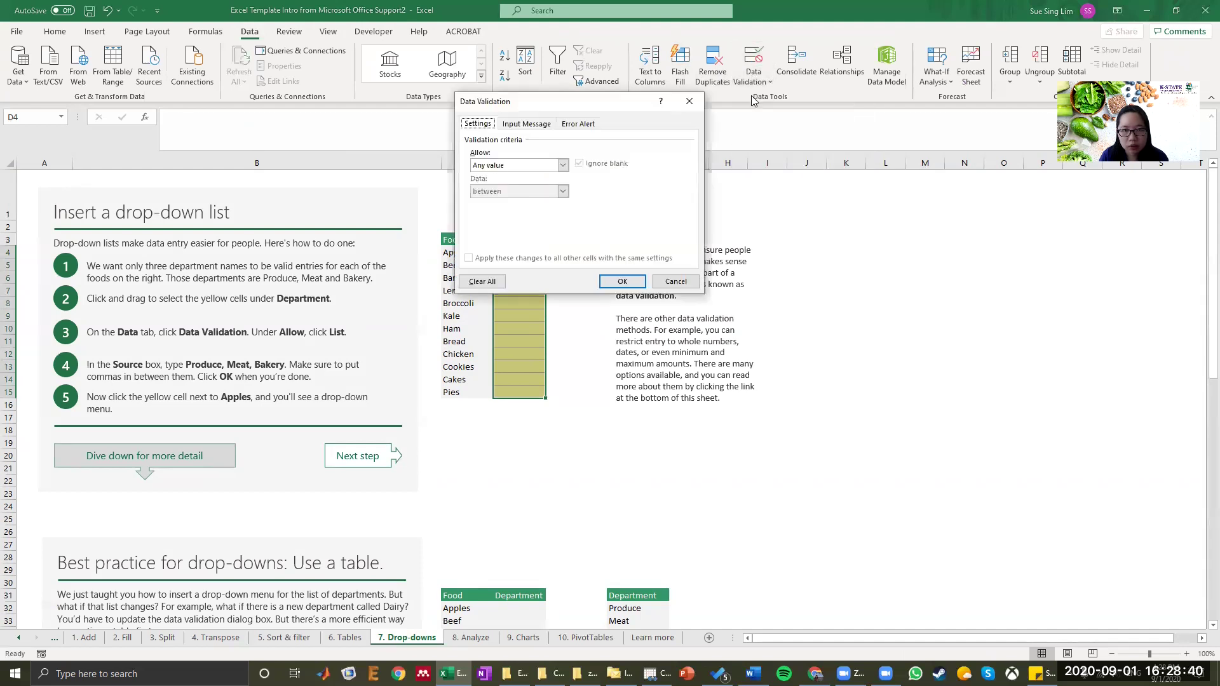
pyautogui.click(484, 167)
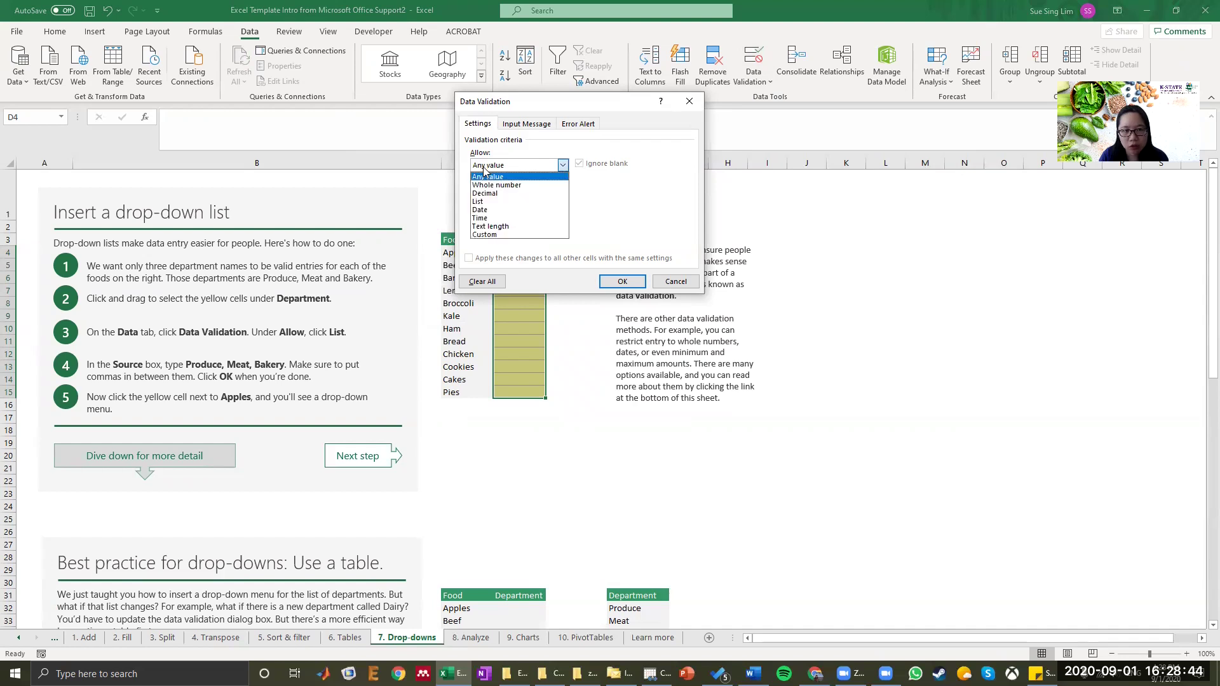
pyautogui.click(489, 205)
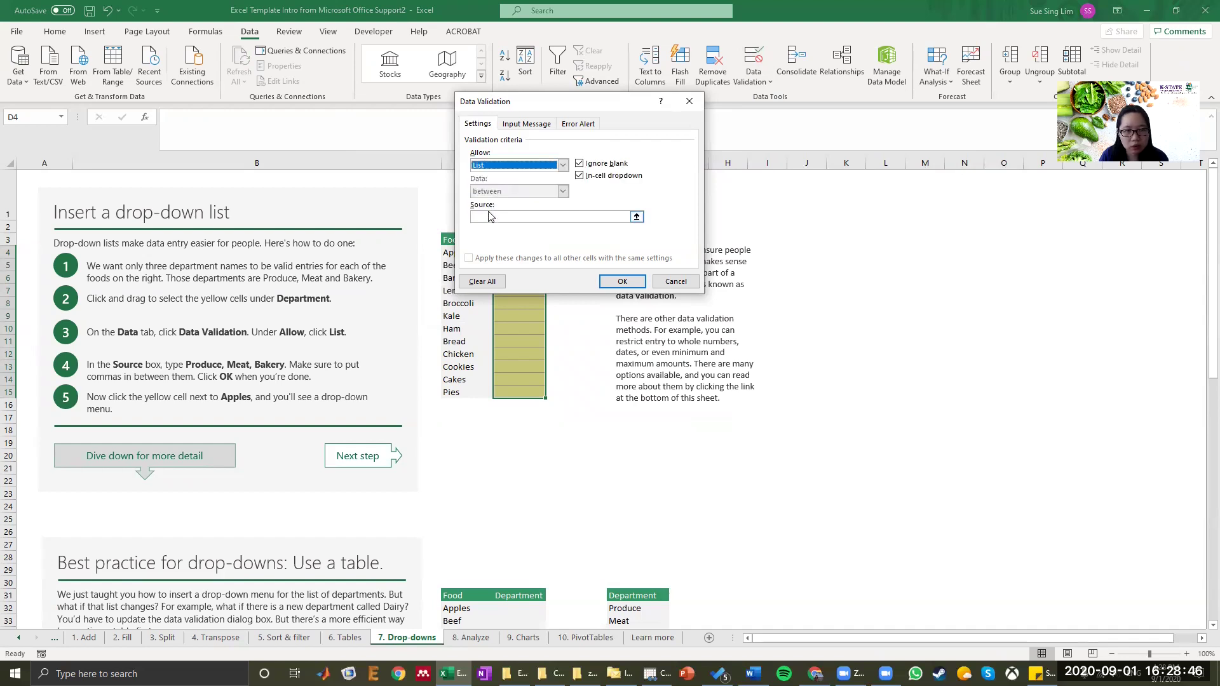
pyautogui.click(487, 215)
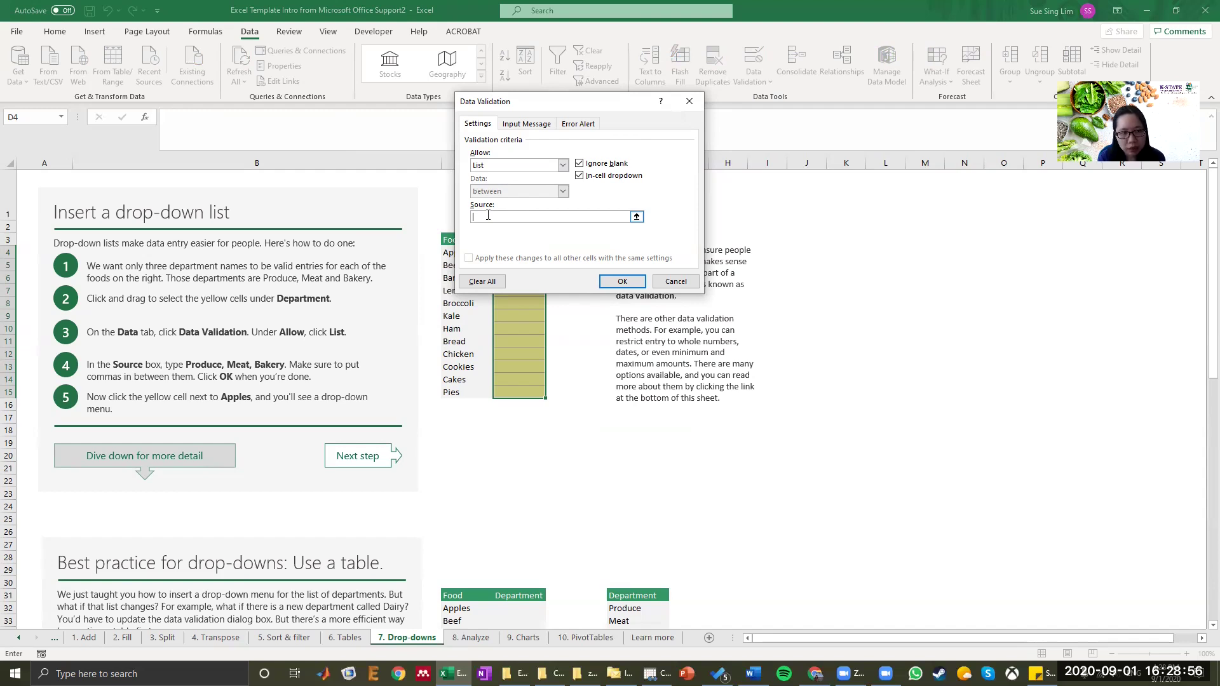
pyautogui.write('produce, meat')
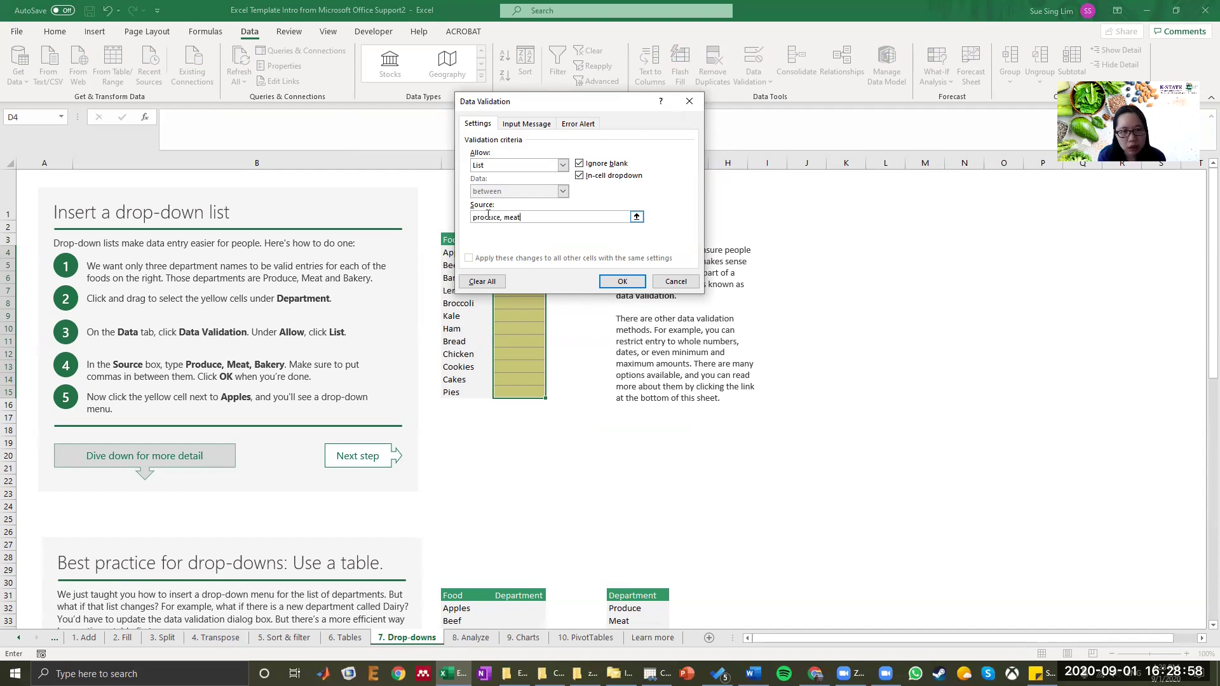
pyautogui.write(', bakery')
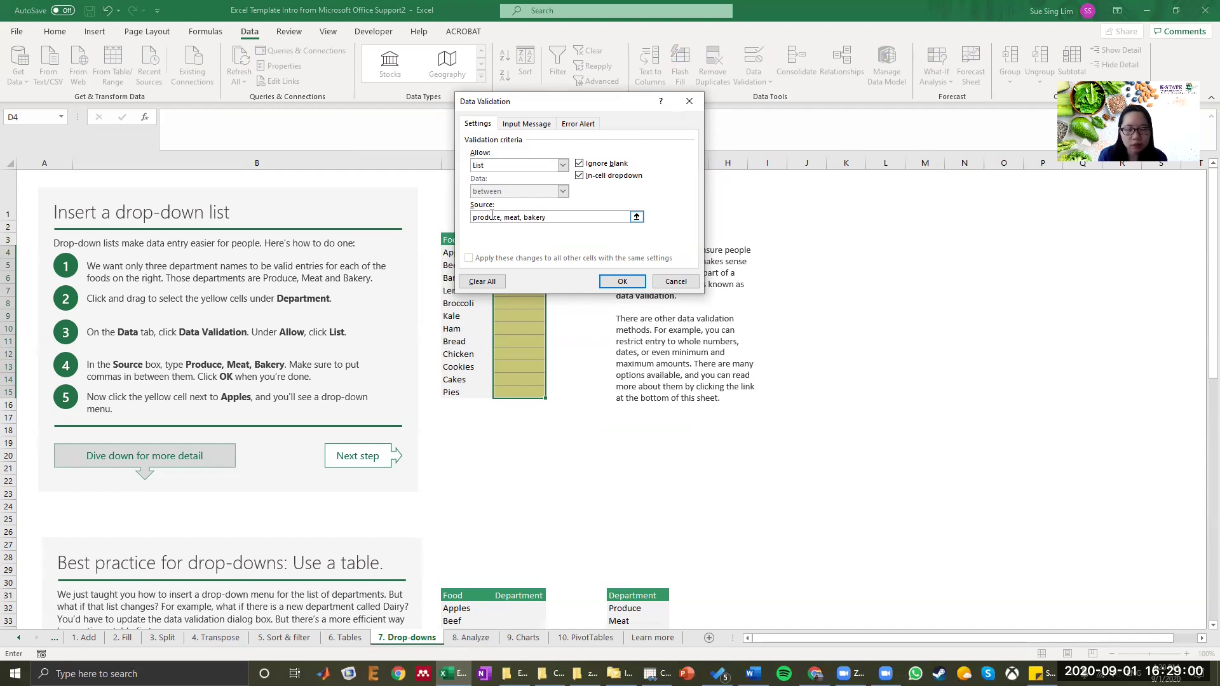
pyautogui.click(613, 281)
pyautogui.click(521, 252)
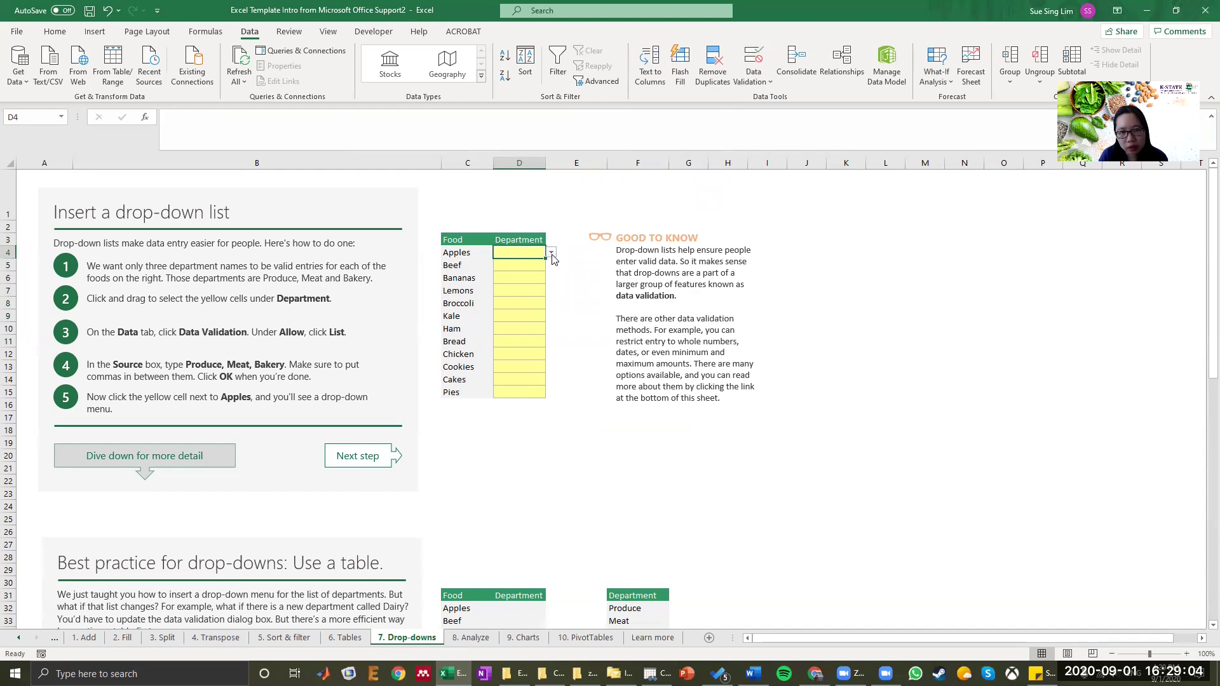
# Pick departments from the drop-downs: Apples produce, Beef meat, Lemons produce, Bread bakery.
pyautogui.click(551, 253)
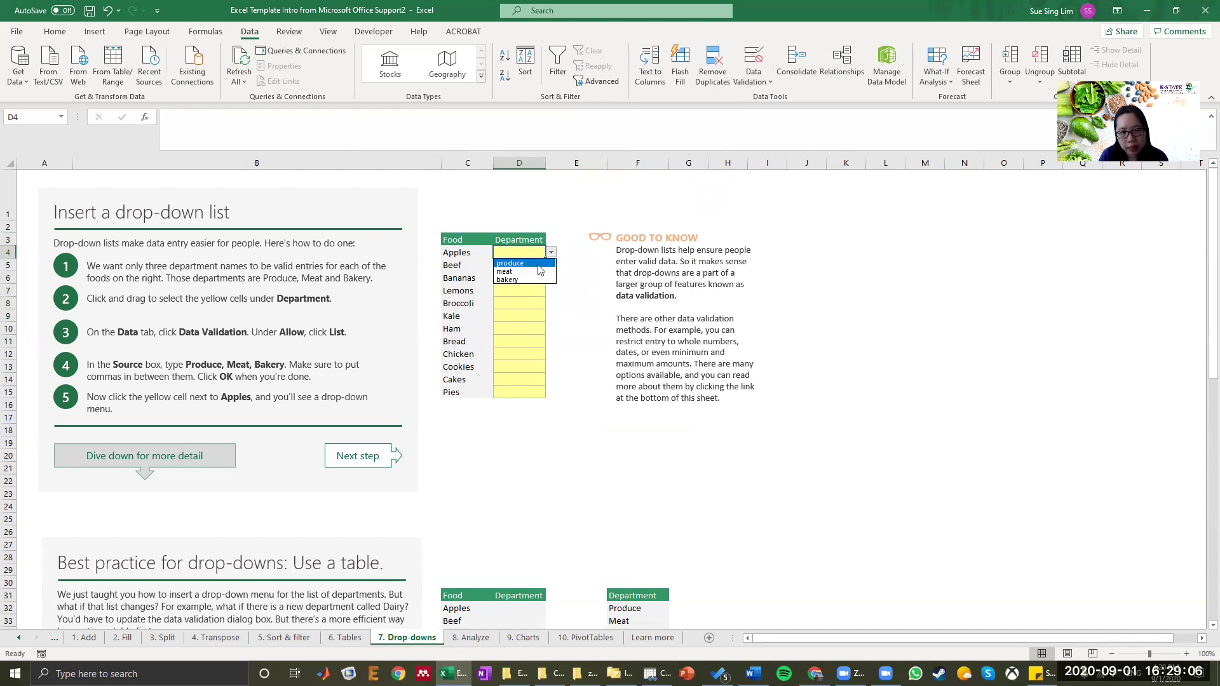
pyautogui.click(538, 263)
pyautogui.click(540, 265)
pyautogui.click(551, 265)
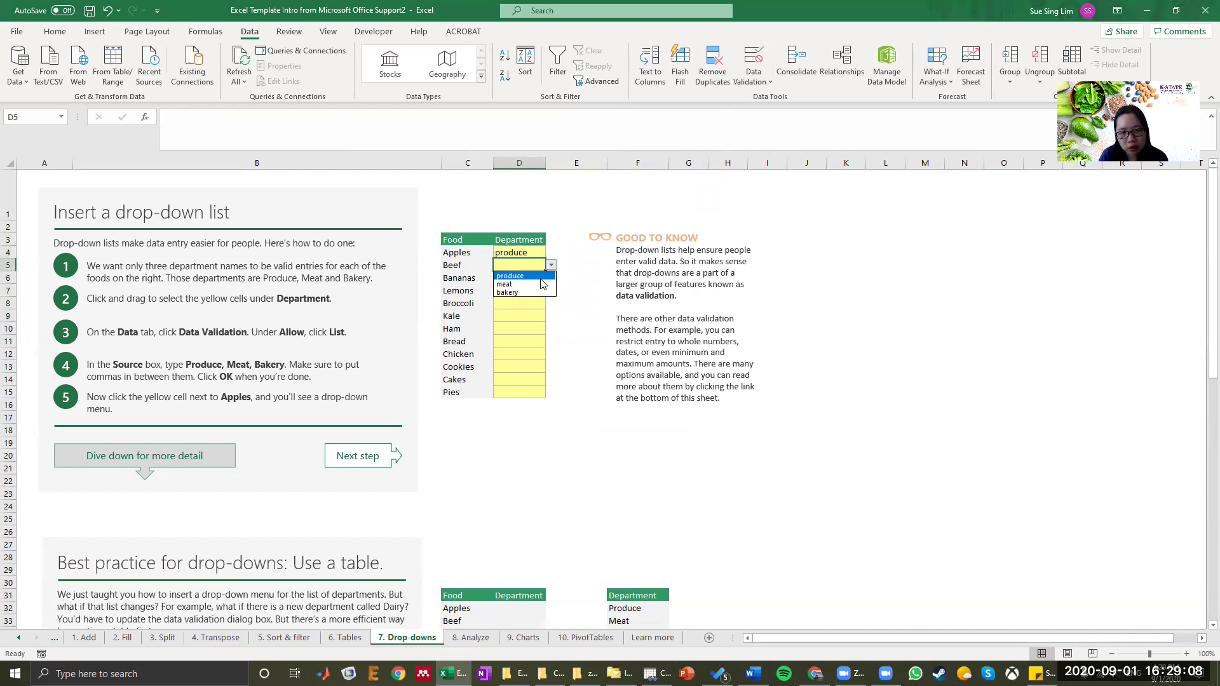
pyautogui.click(540, 284)
pyautogui.click(532, 290)
pyautogui.click(551, 291)
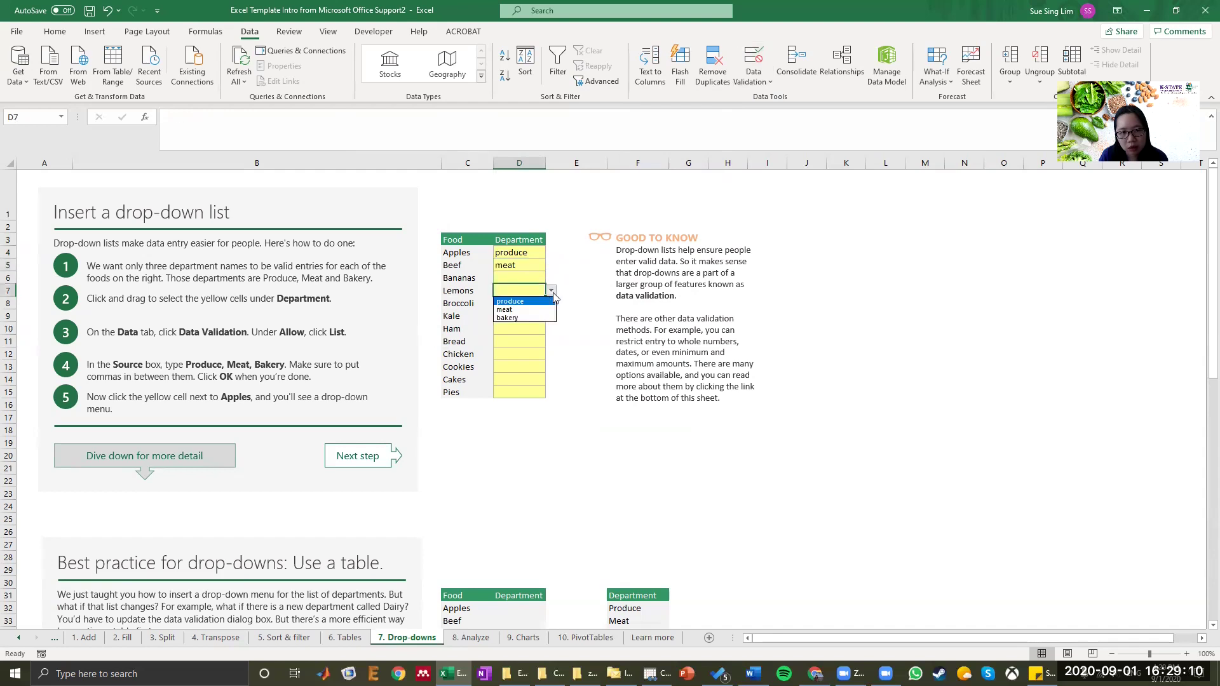
pyautogui.click(527, 301)
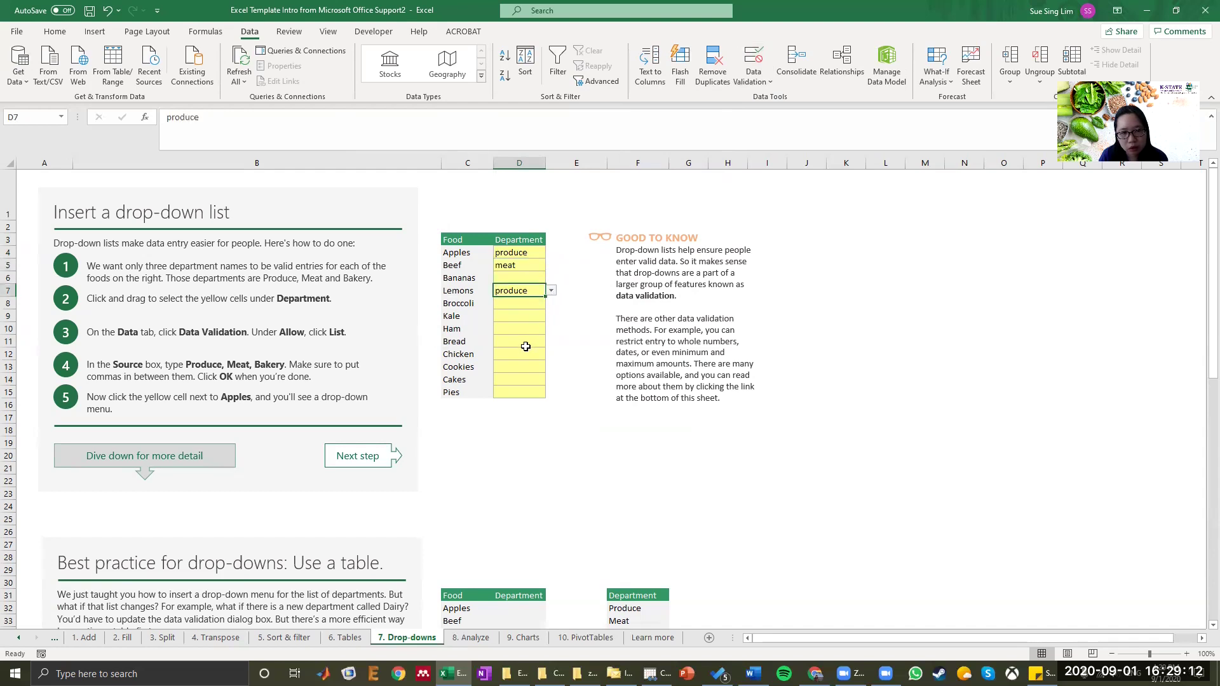
pyautogui.click(541, 341)
pyautogui.click(551, 342)
pyautogui.click(530, 366)
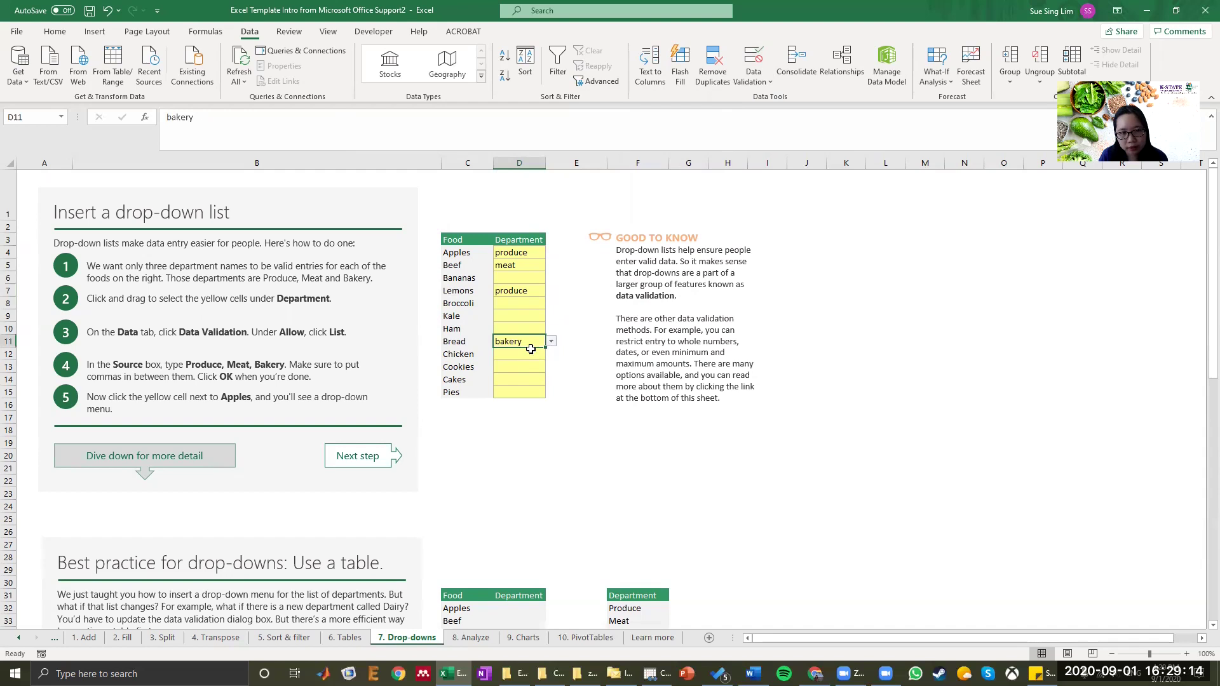
# Discard the invalid typed entry in Ham's cell and set Ham to meat.
pyautogui.click(528, 328)
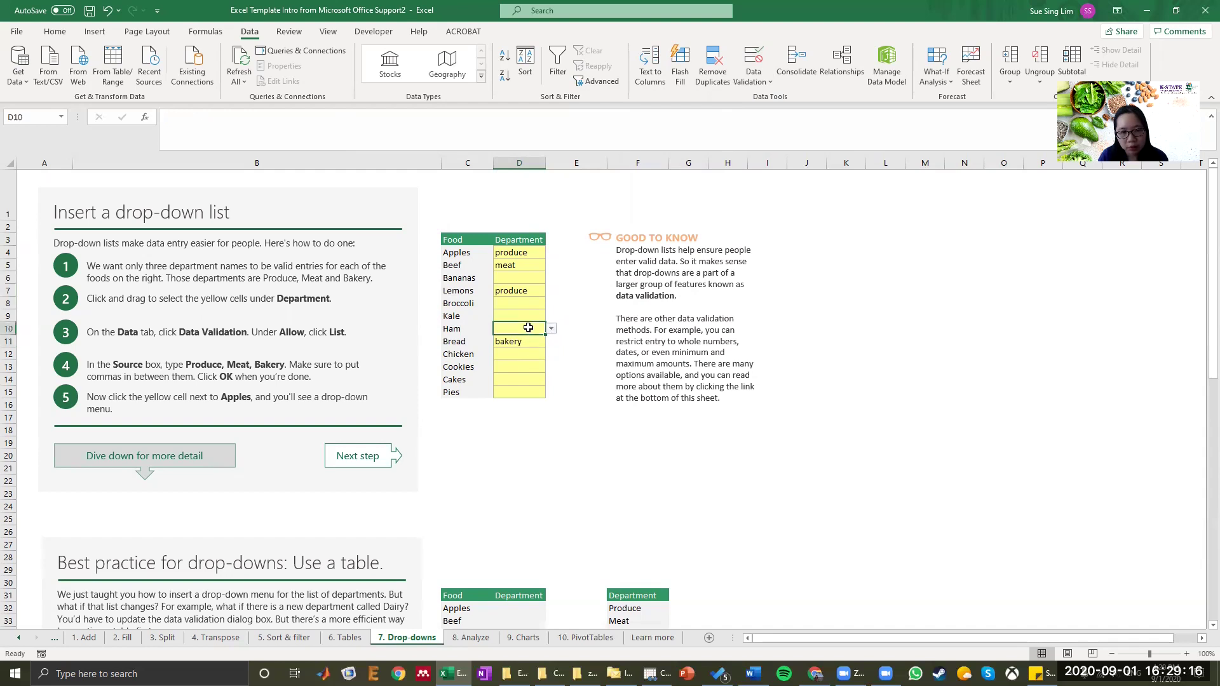
pyautogui.write('dfsete')
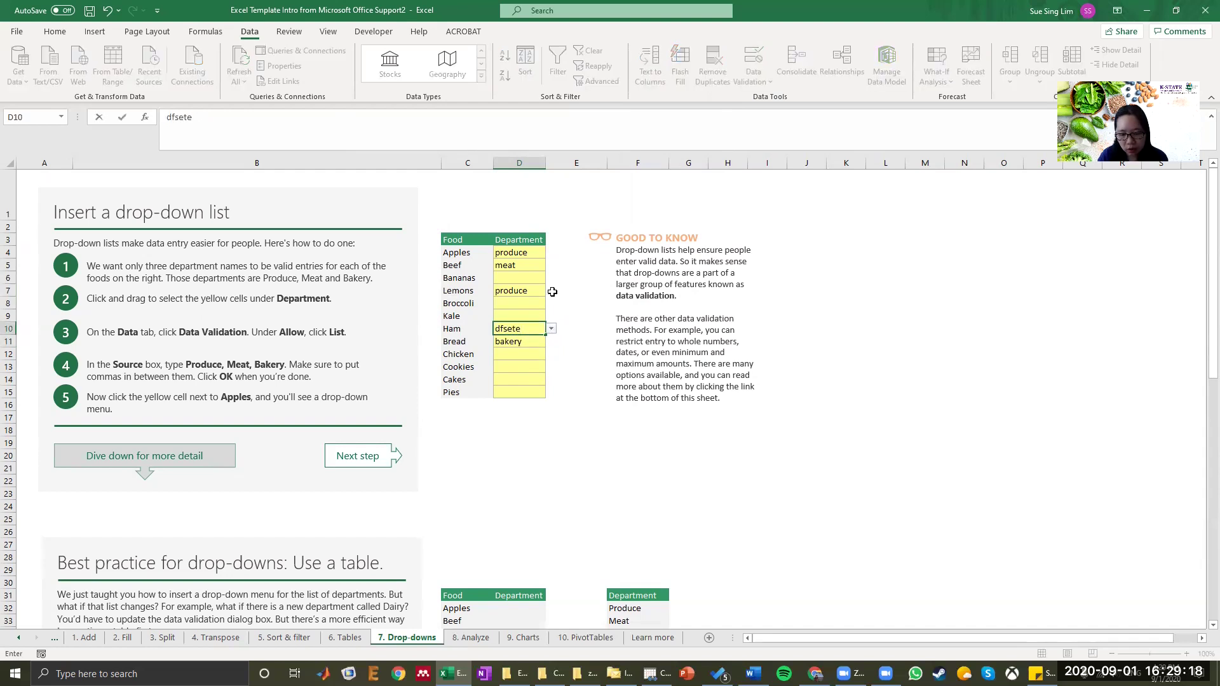
pyautogui.press('BackSpace')
pyautogui.press('BackSpace')
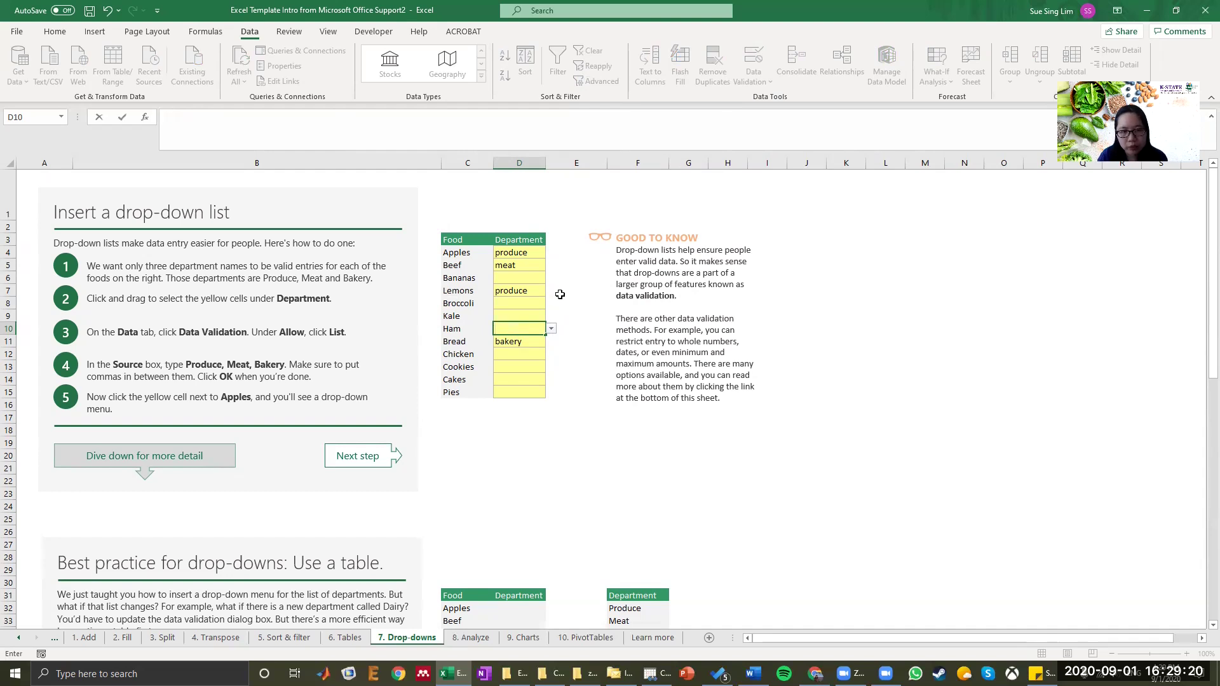
pyautogui.press('Escape')
pyautogui.click(549, 329)
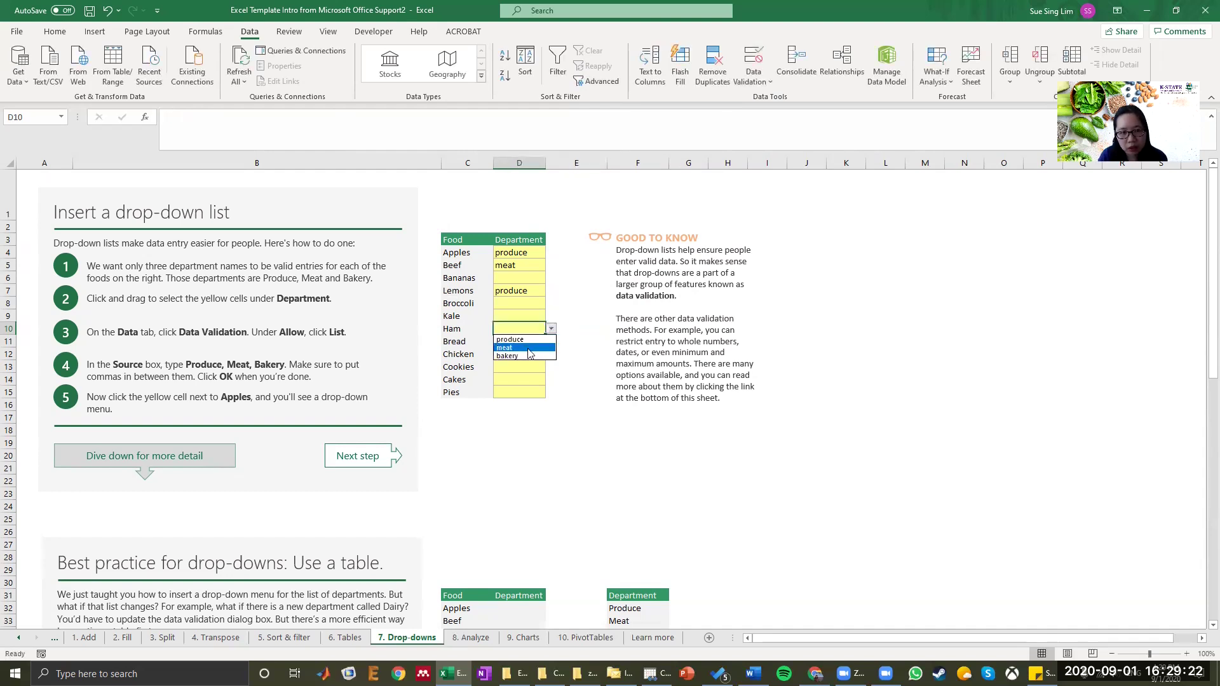
pyautogui.click(527, 351)
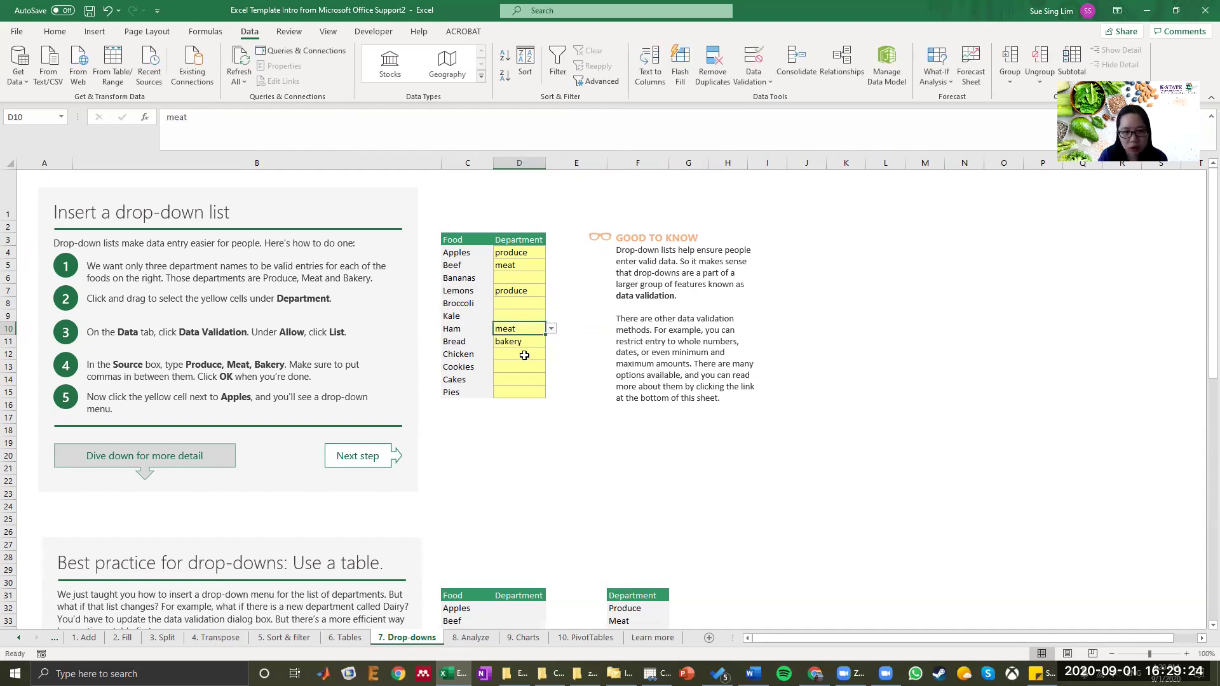
pyautogui.scroll(-2, 445, 353)
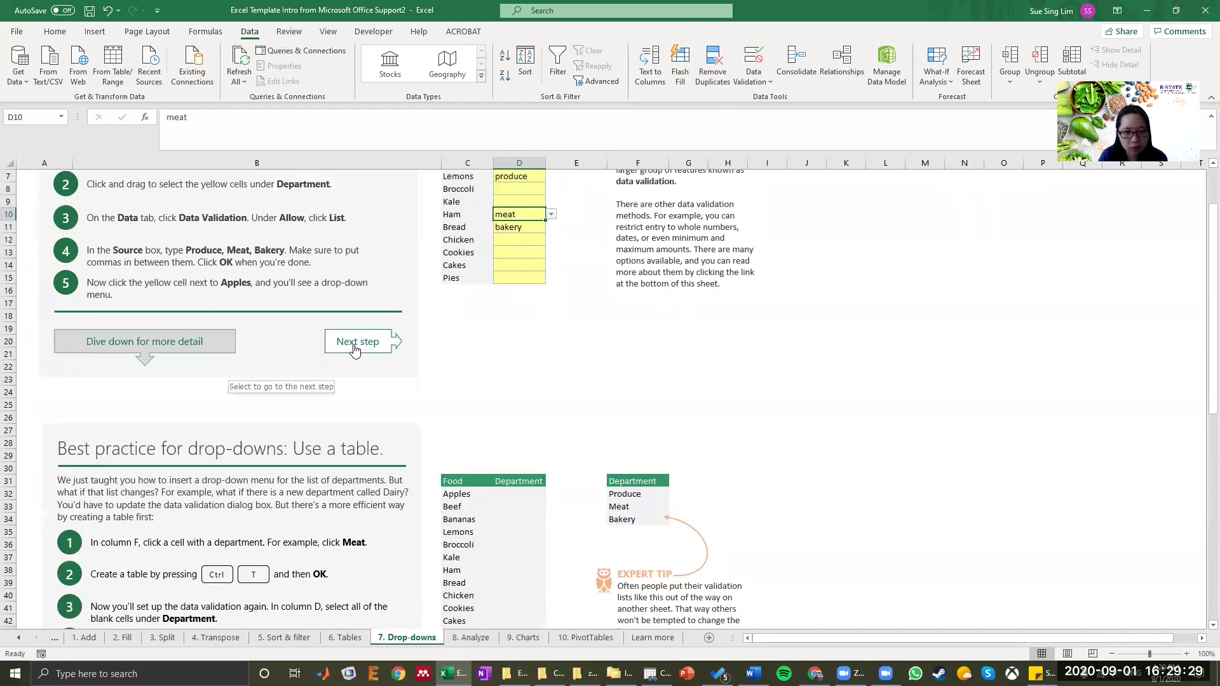
pyautogui.click(354, 343)
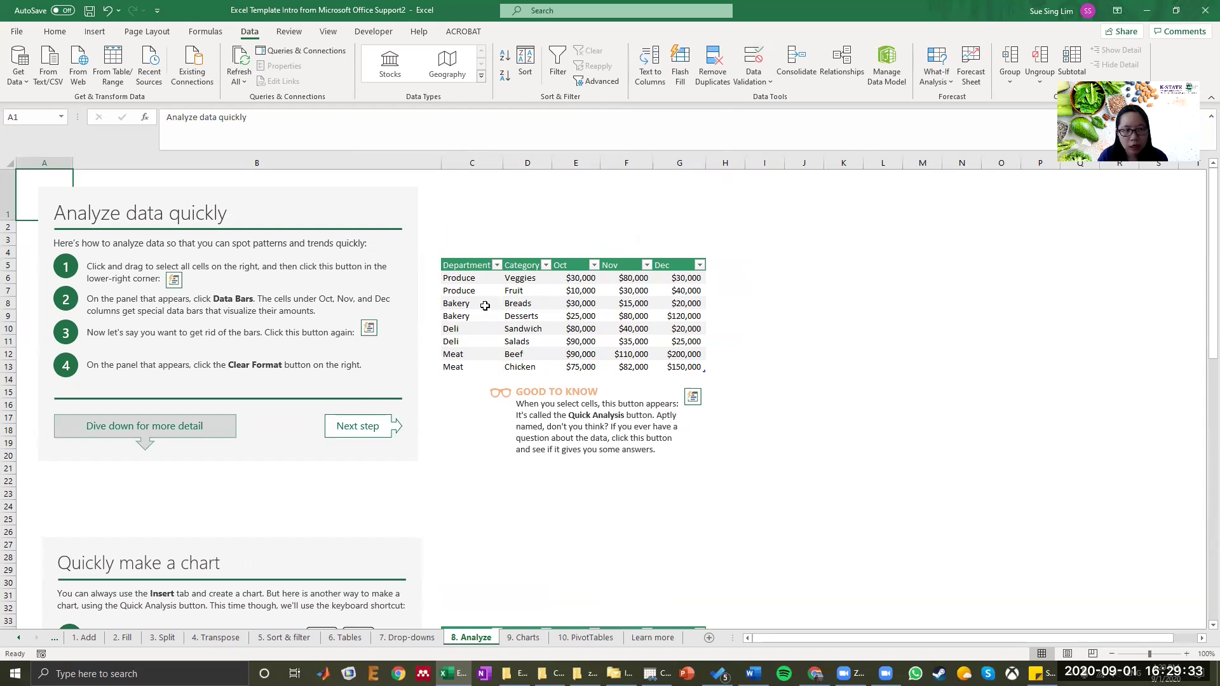
# Select the sales table C5:G13 from the Department header to the last Dec amount.
pyautogui.click(459, 266)
pyautogui.hotkey('ctrl', 'a')
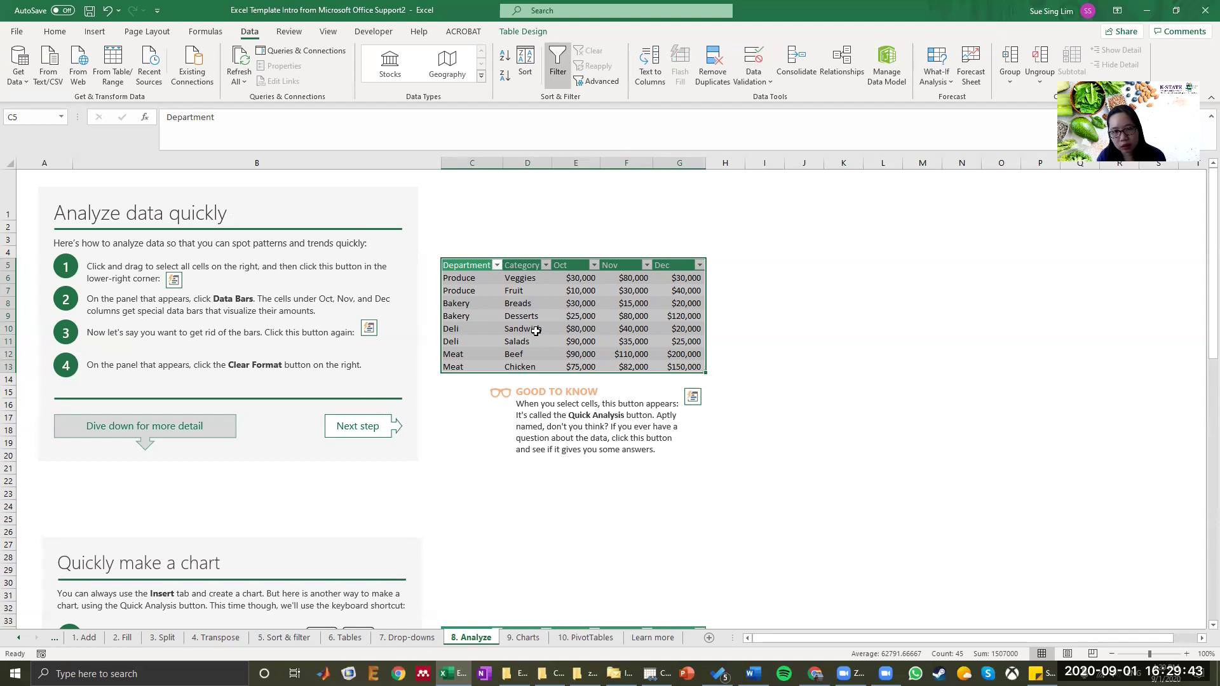
pyautogui.moveTo(621, 329)
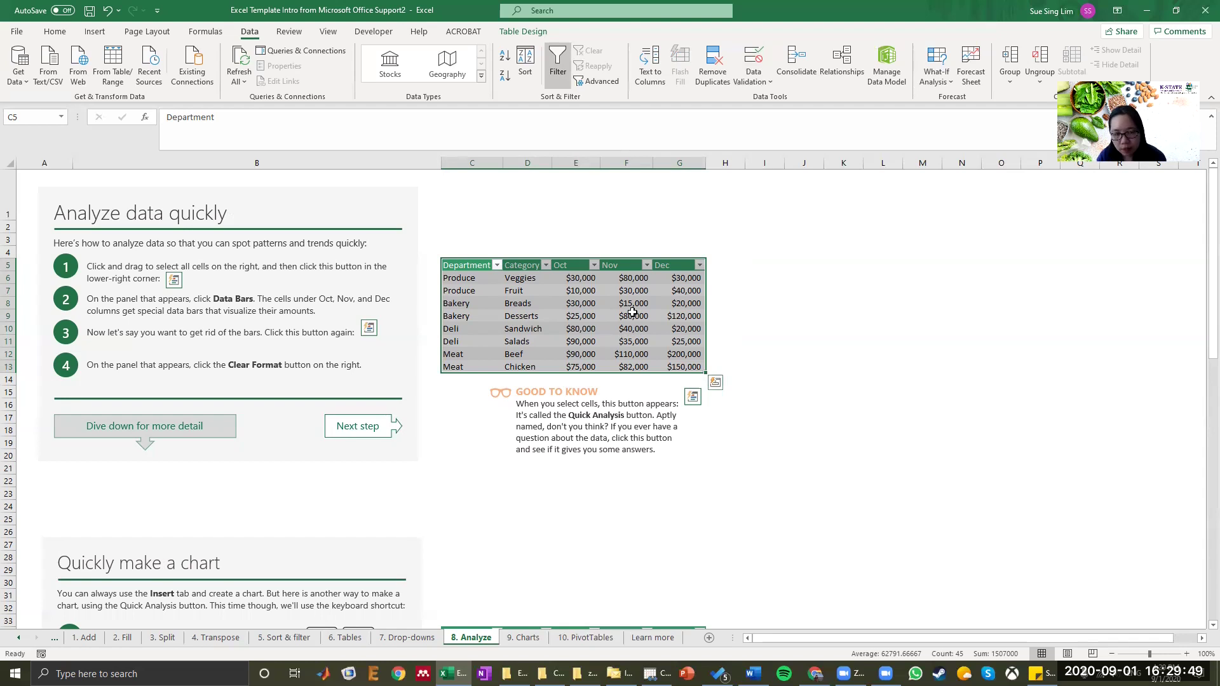
pyautogui.click(632, 313)
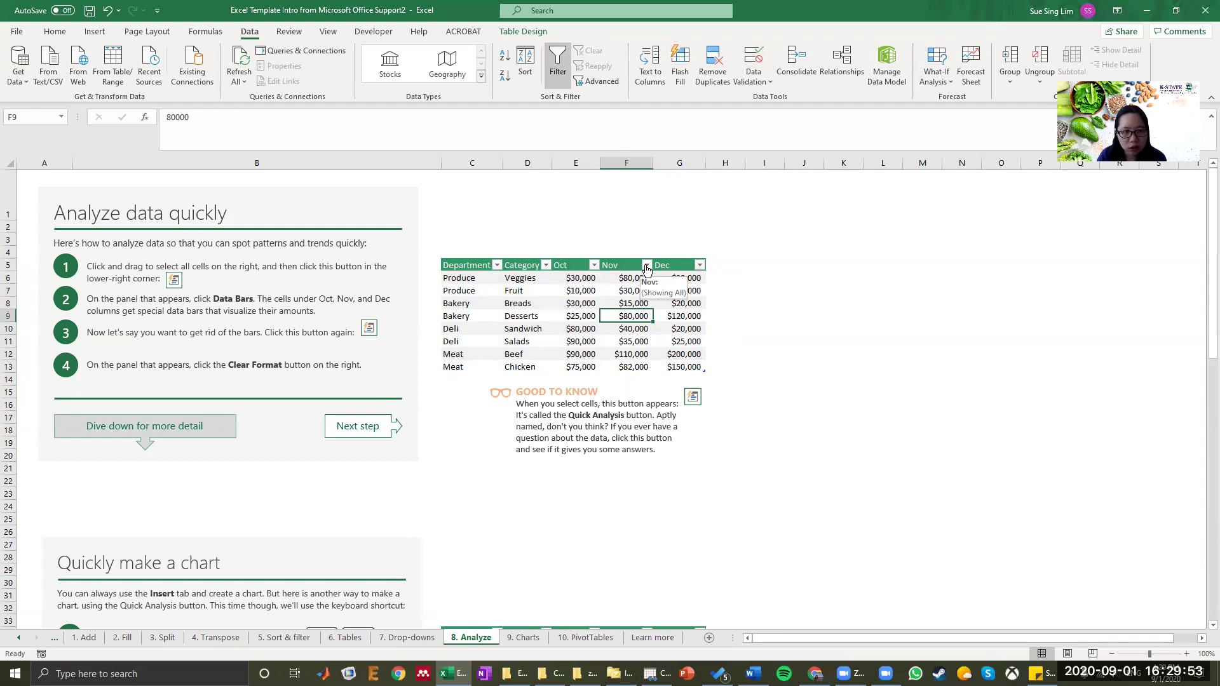
pyautogui.moveTo(463, 265); pyautogui.dragTo(673, 367)
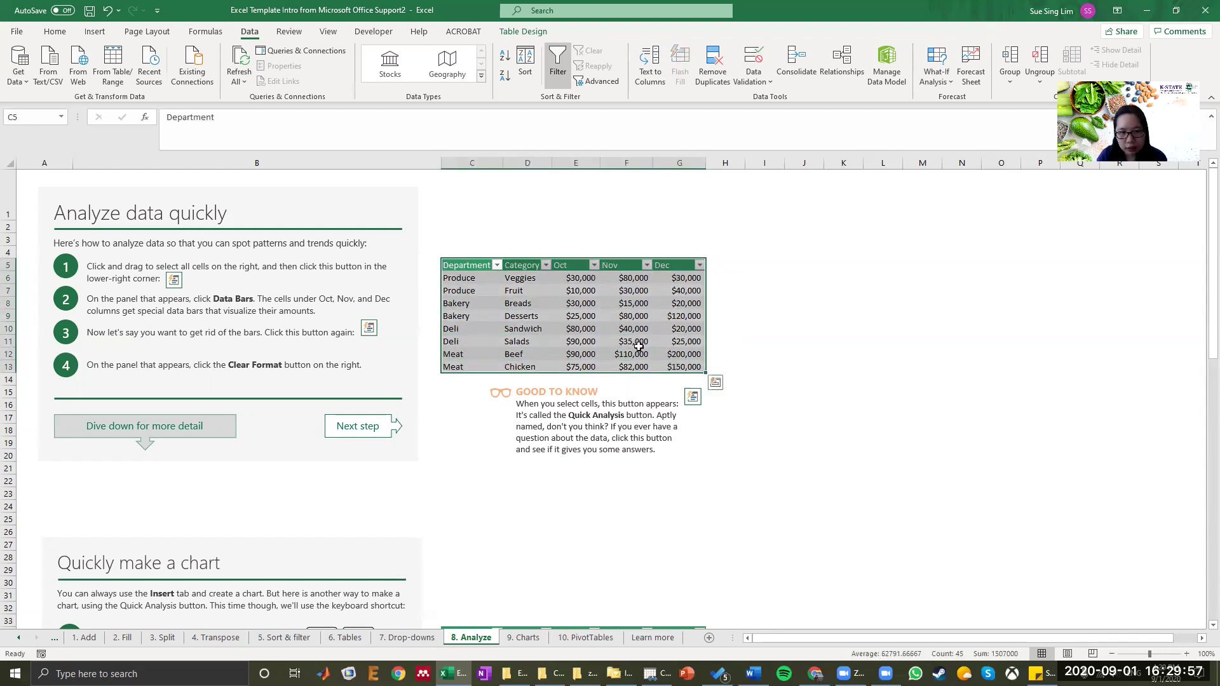
# Apply Data Bars from Quick Analysis Formatting to the table's Oct–Dec amounts.
pyautogui.click(714, 383)
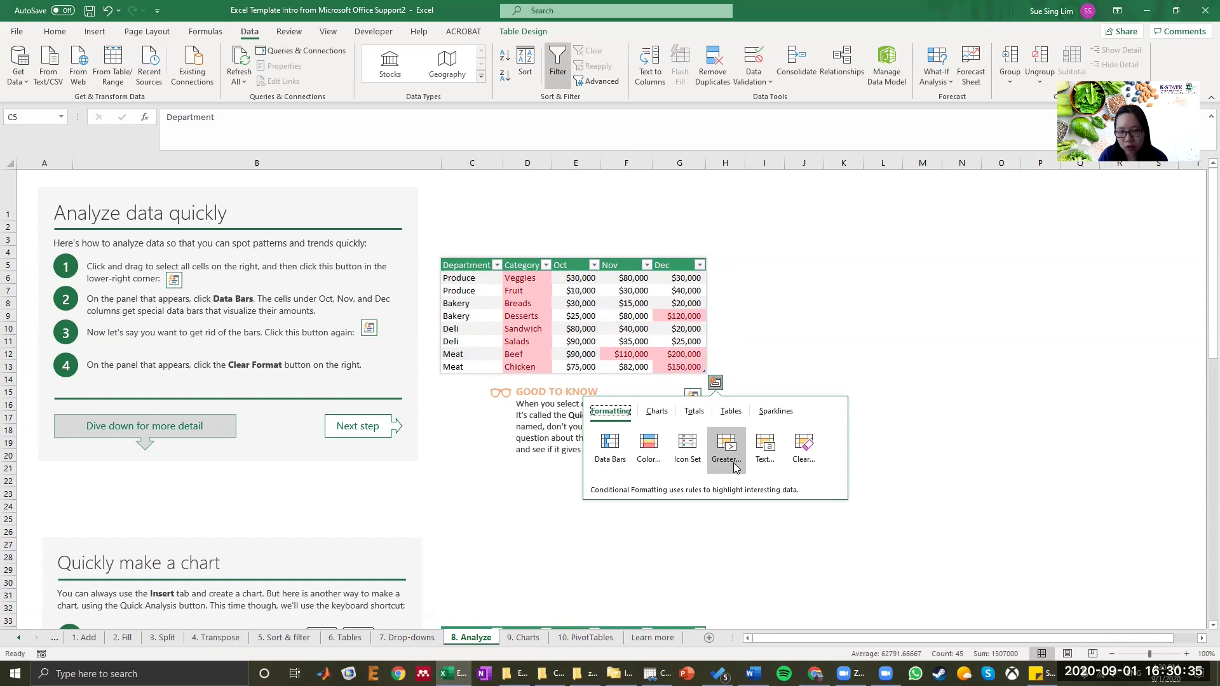
pyautogui.click(611, 456)
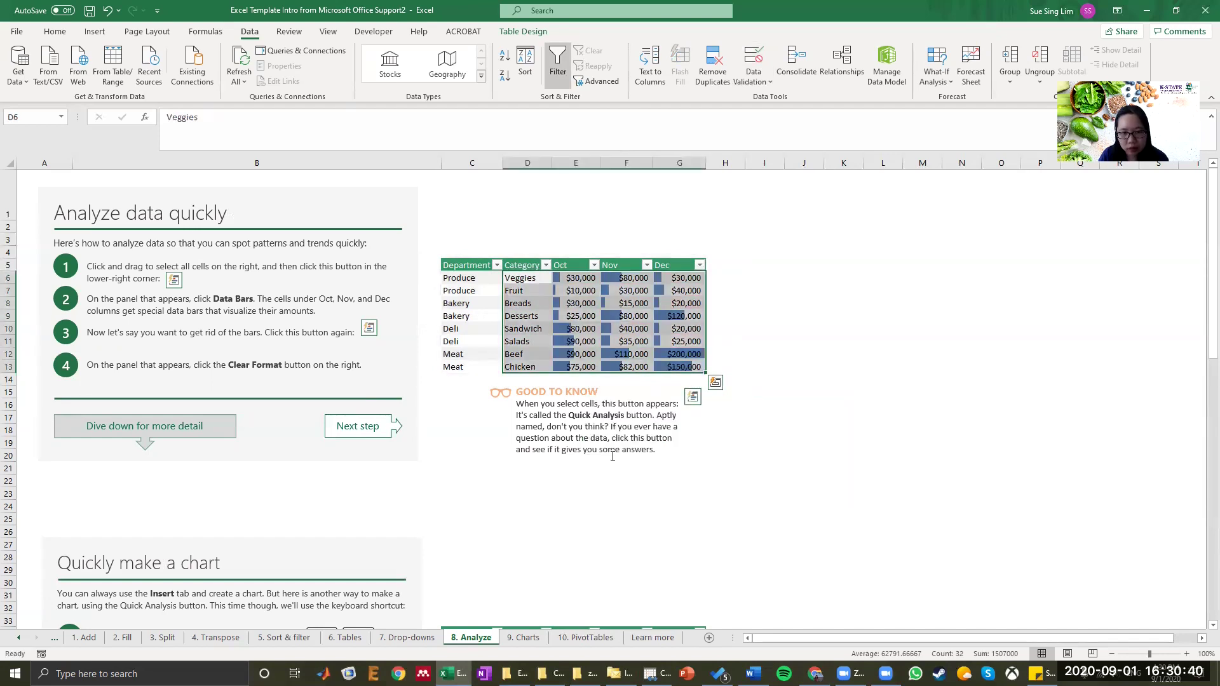
pyautogui.click(675, 354)
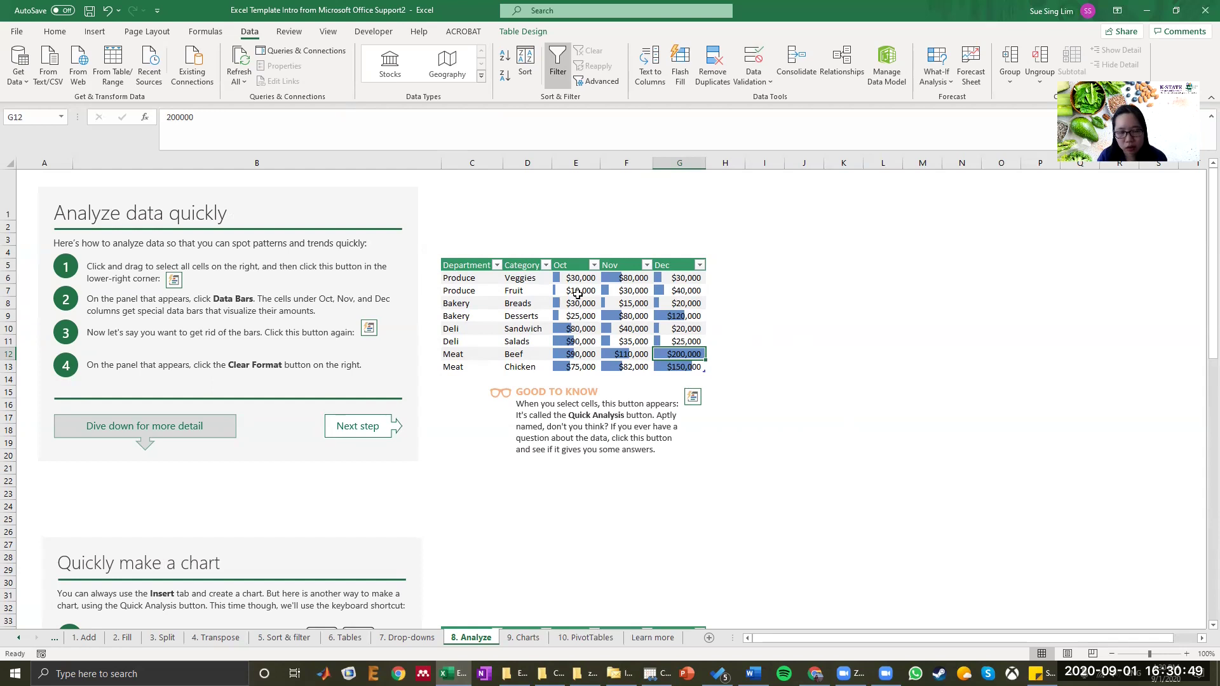
pyautogui.scroll(-8, 576, 318)
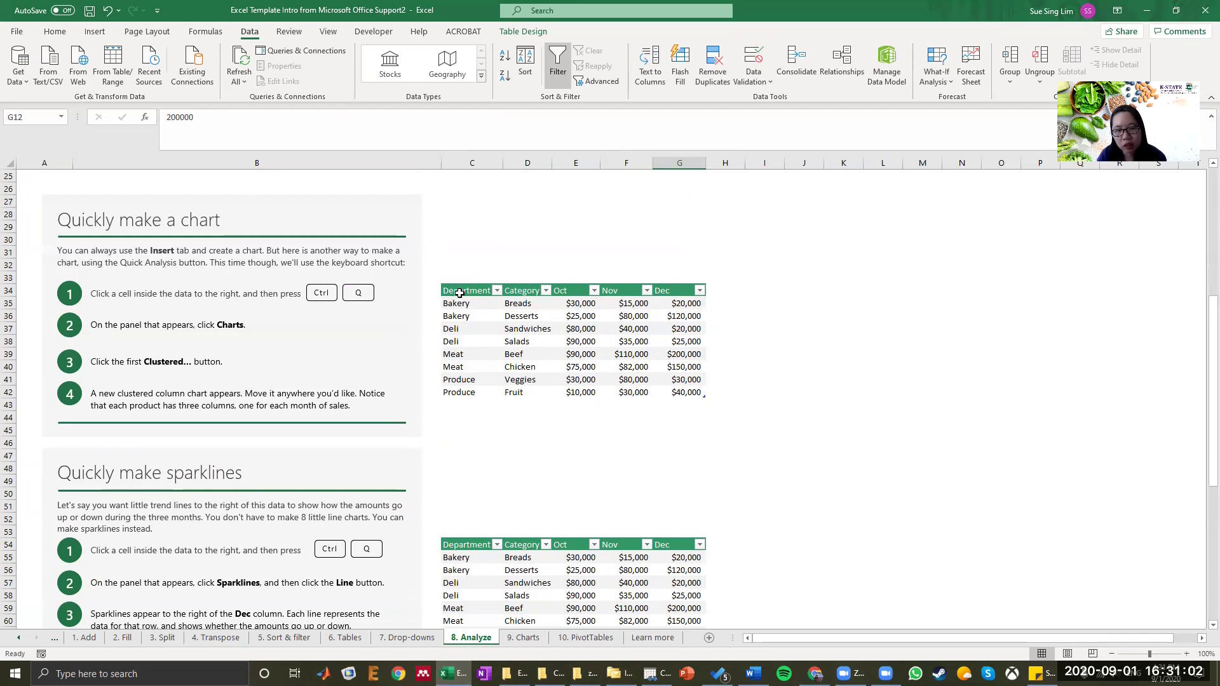
# Select the sales table C34:G42 and bring up Quick Analysis chart suggestions.
pyautogui.moveTo(459, 290); pyautogui.dragTo(683, 392)
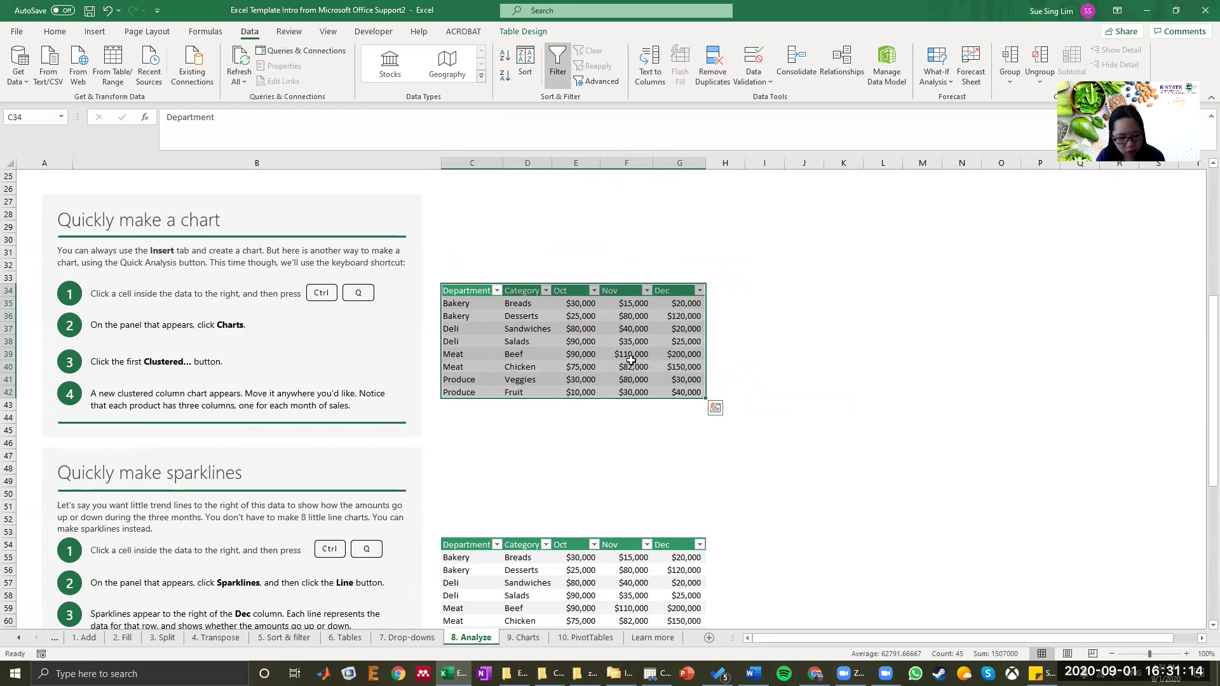
pyautogui.click(716, 408)
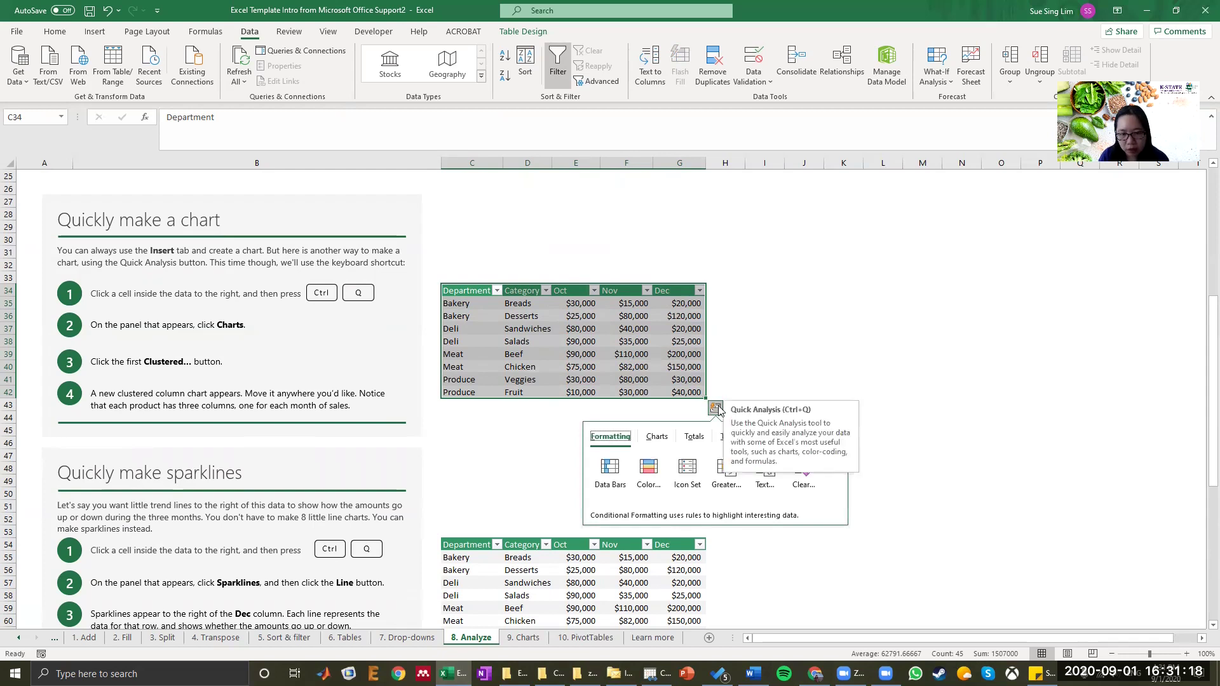
pyautogui.click(654, 438)
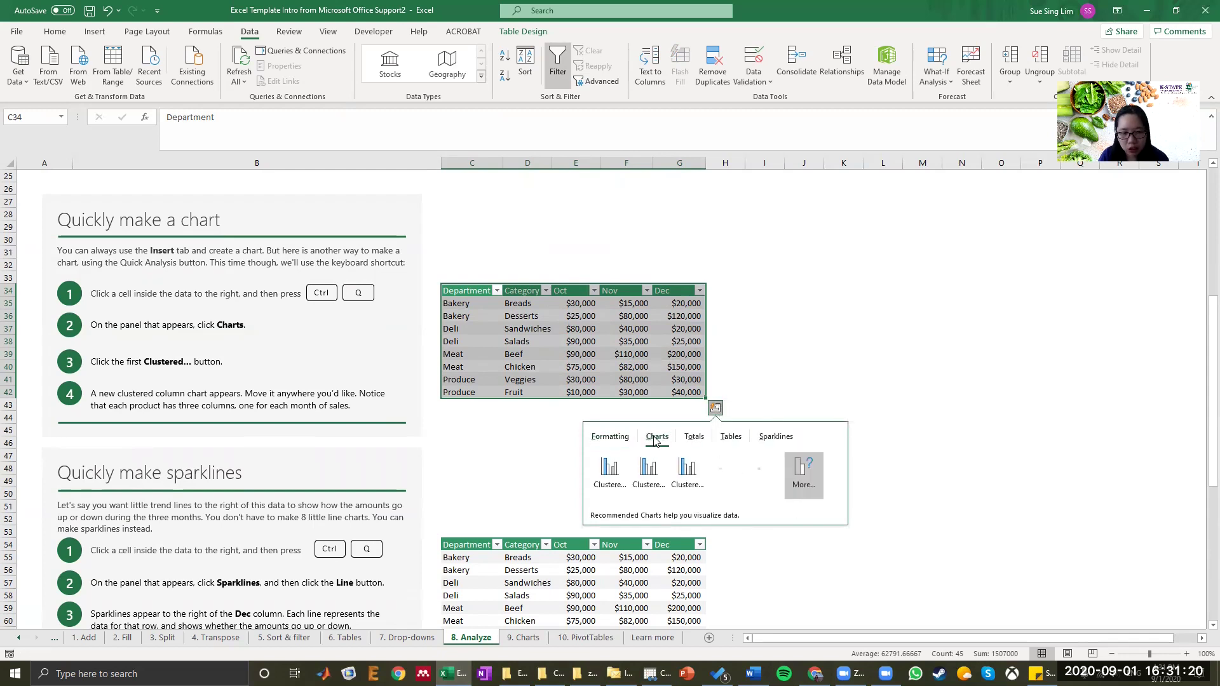
# Insert the clustered column sales chart, move it right of the table and enlarge it.
pyautogui.click(614, 476)
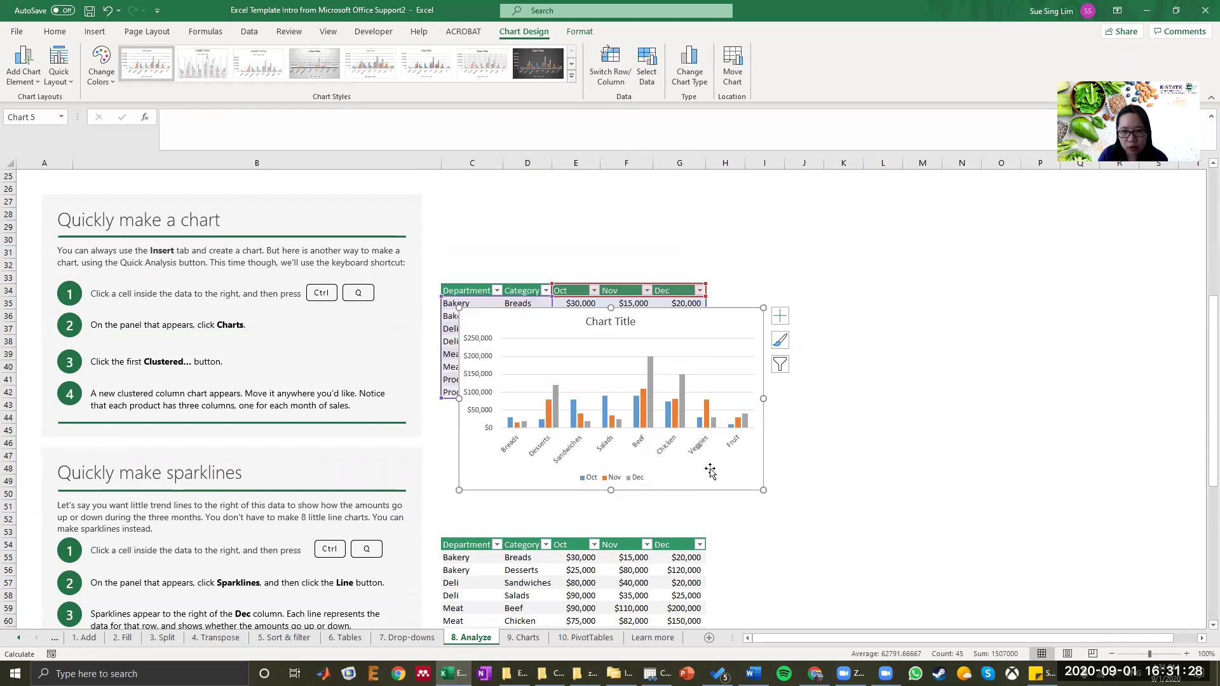
pyautogui.moveTo(721, 319); pyautogui.dragTo(978, 204)
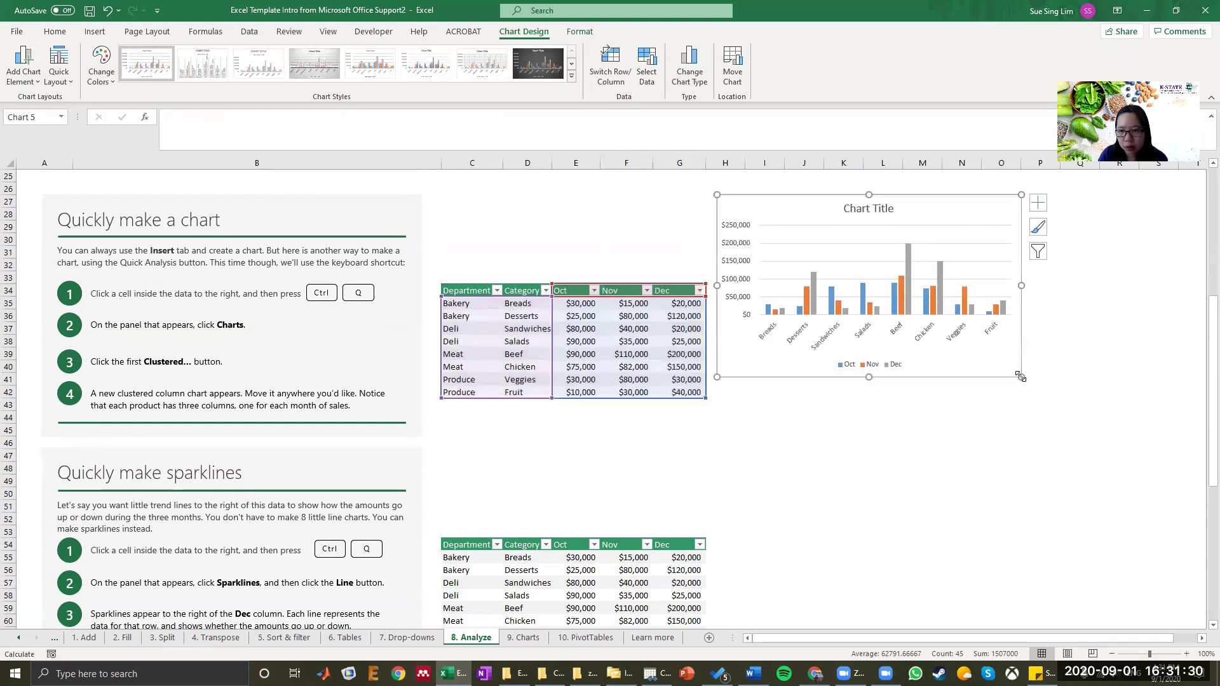
pyautogui.moveTo(1021, 378); pyautogui.dragTo(1183, 438)
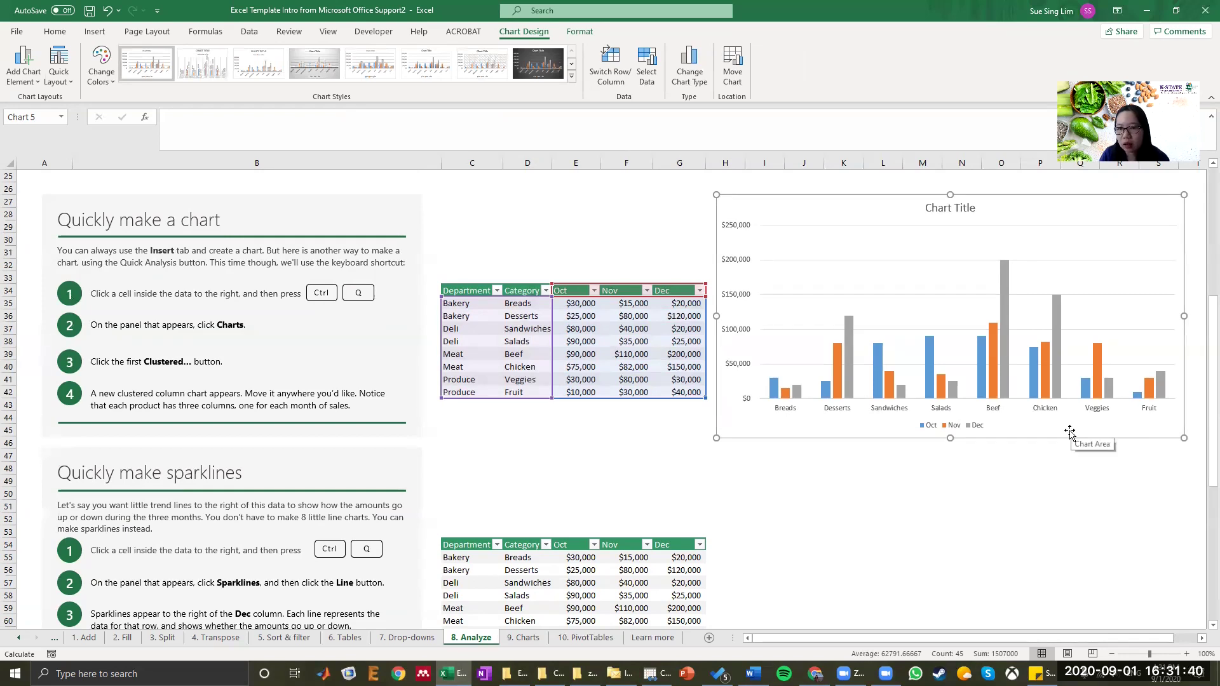
pyautogui.moveTo(1070, 433); pyautogui.dragTo(1076, 442)
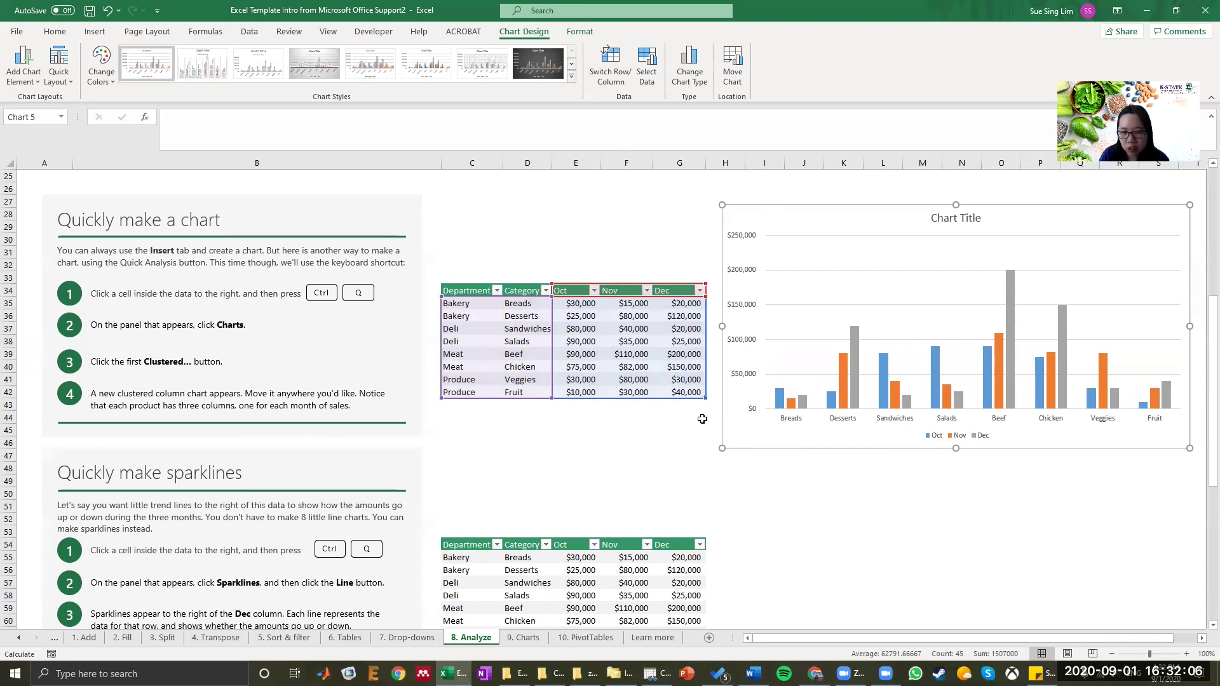
pyautogui.click(702, 419)
pyautogui.scroll(-6, 190, 266)
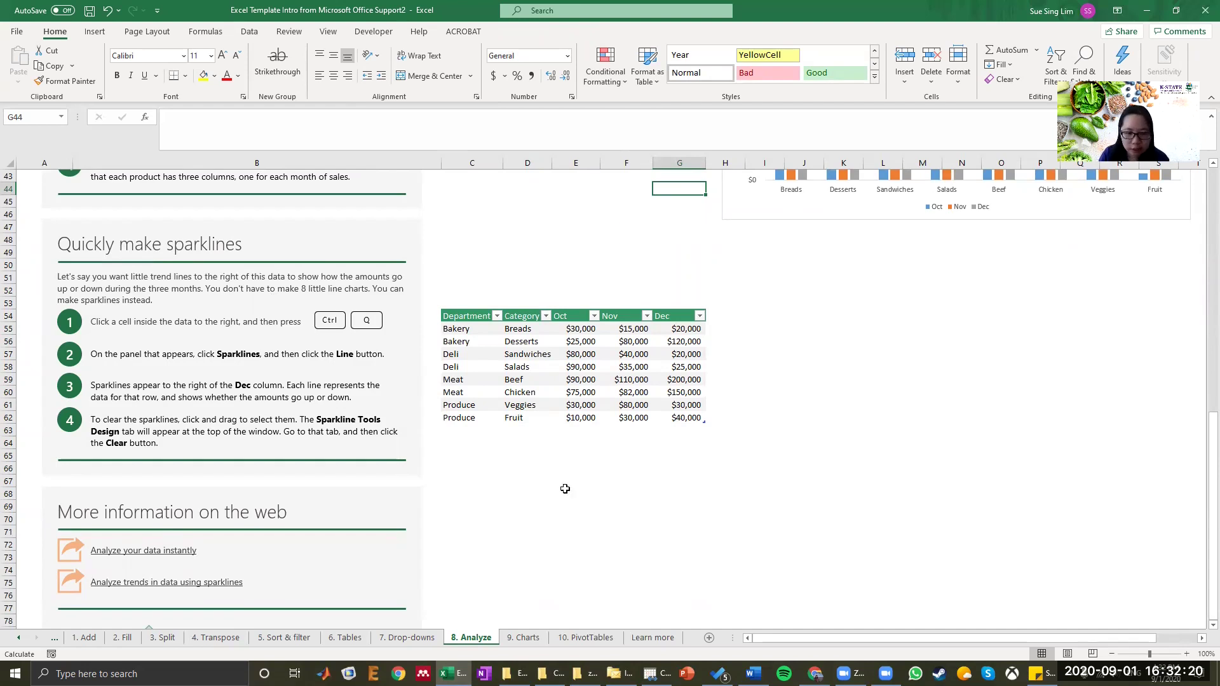
# On the 9. Charts sheet, select the Year and Conference attendance range C5:D11.
pyautogui.click(524, 637)
pyautogui.click(474, 266)
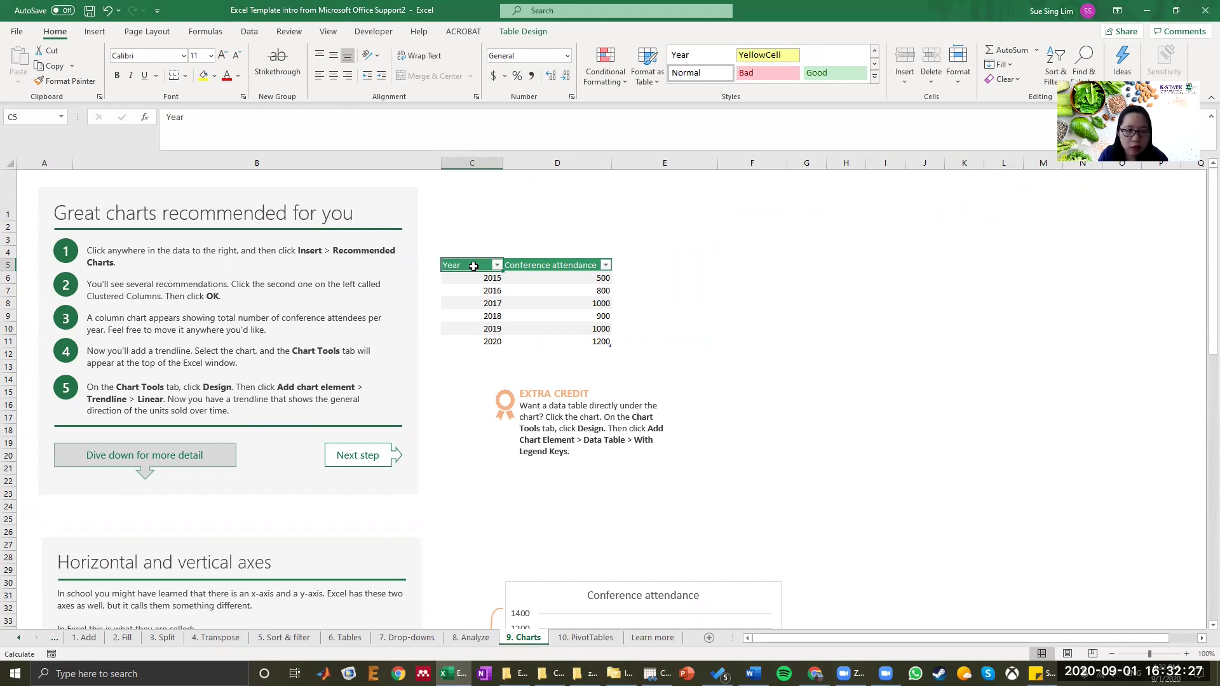
pyautogui.moveTo(473, 266); pyautogui.dragTo(572, 339)
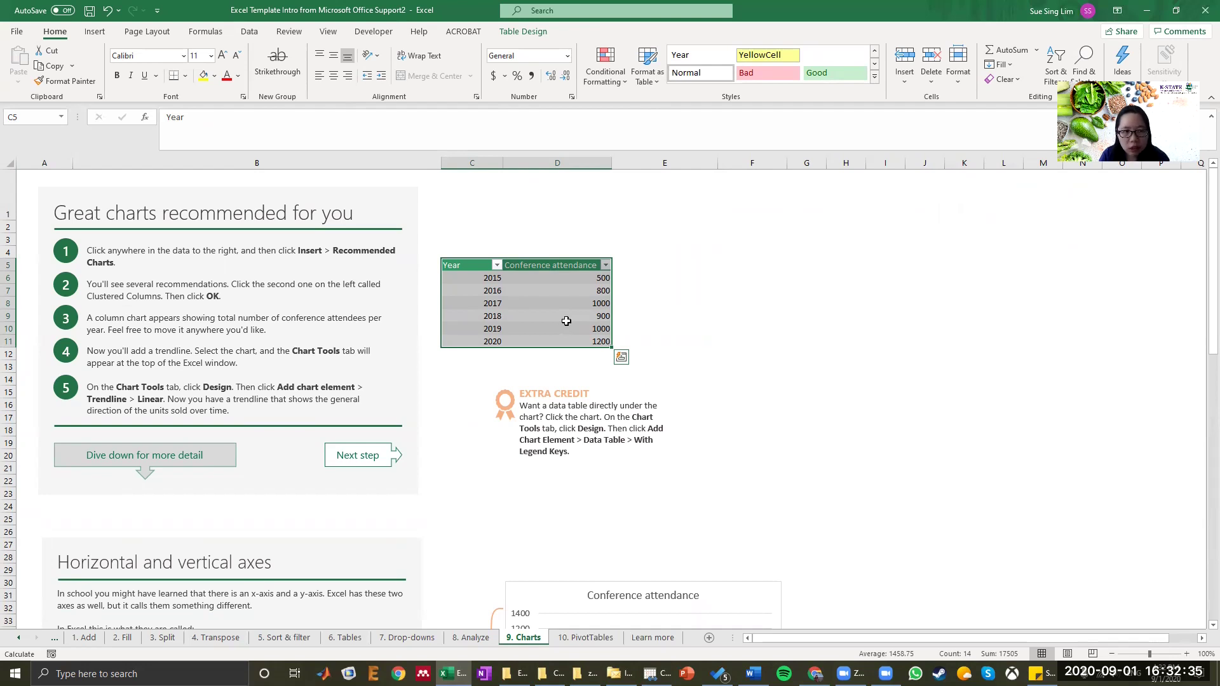
pyautogui.click(106, 33)
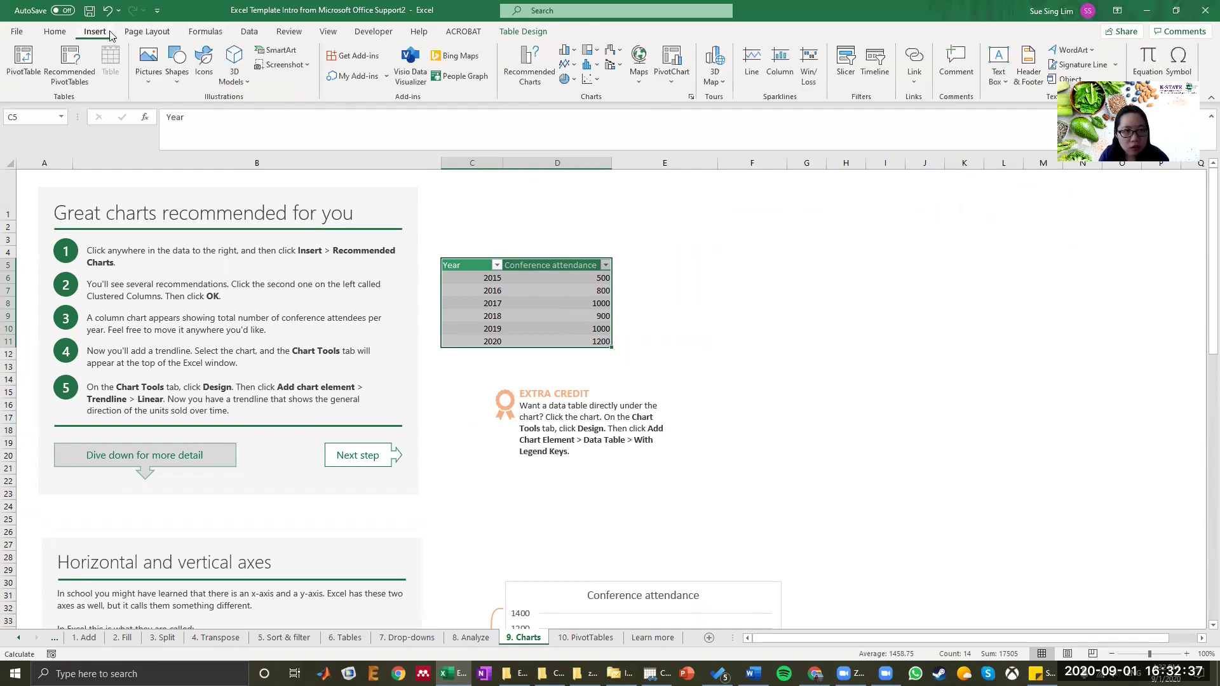
# Insert the recommended Clustered Column chart of conference attendance for 2015–2020.
pyautogui.click(520, 82)
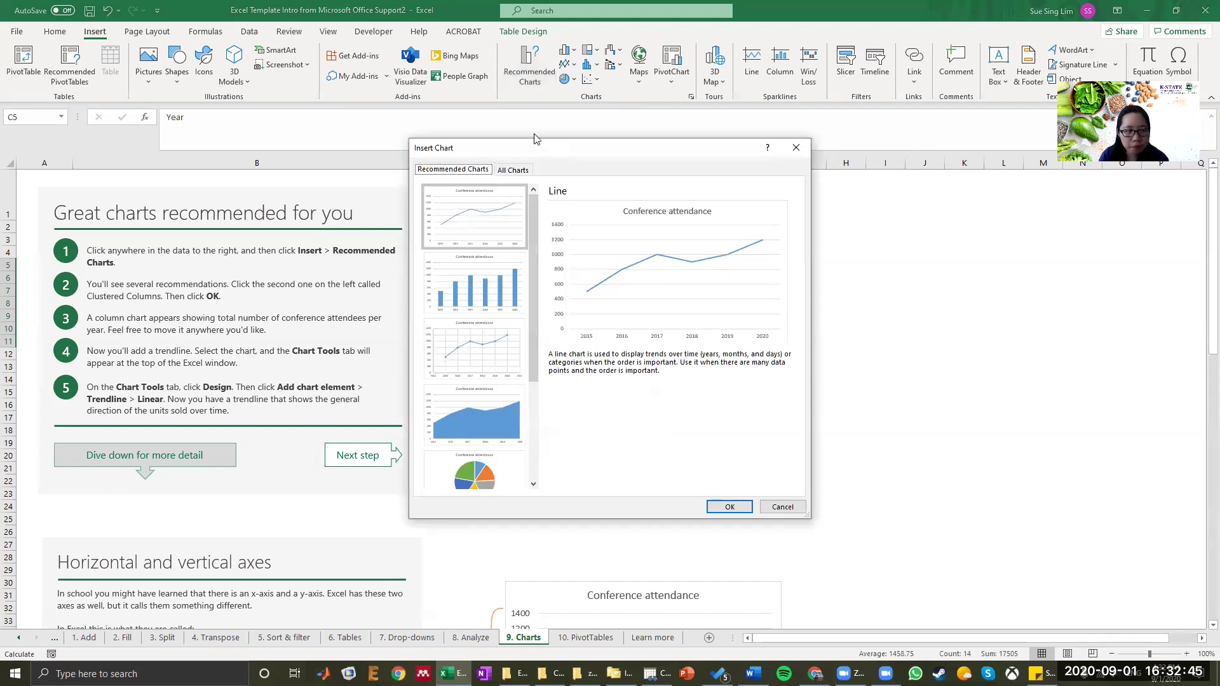
pyautogui.moveTo(542, 151); pyautogui.dragTo(771, 112)
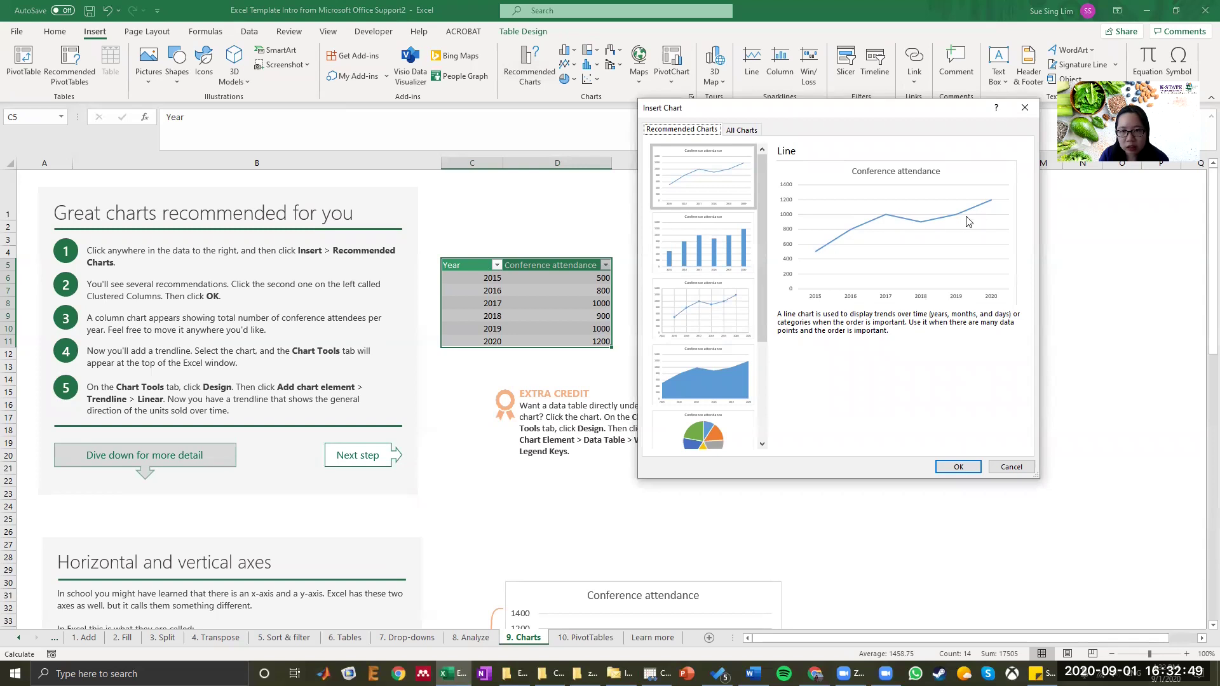
pyautogui.click(718, 249)
pyautogui.click(702, 308)
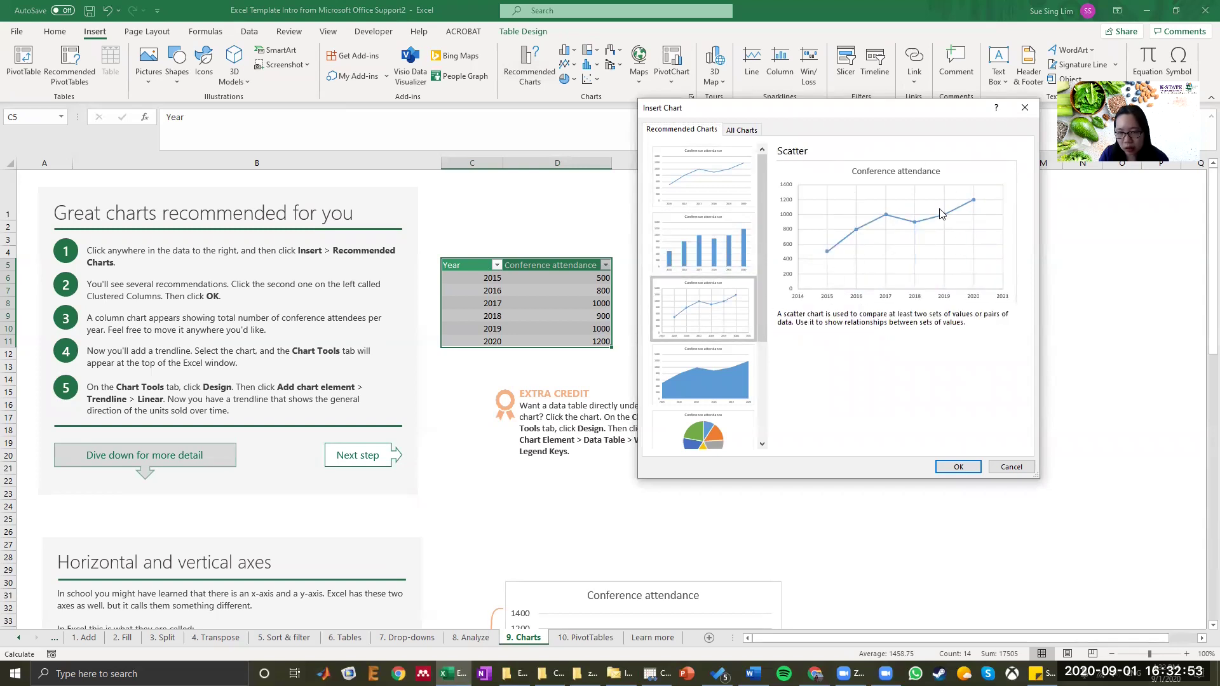
pyautogui.click(725, 248)
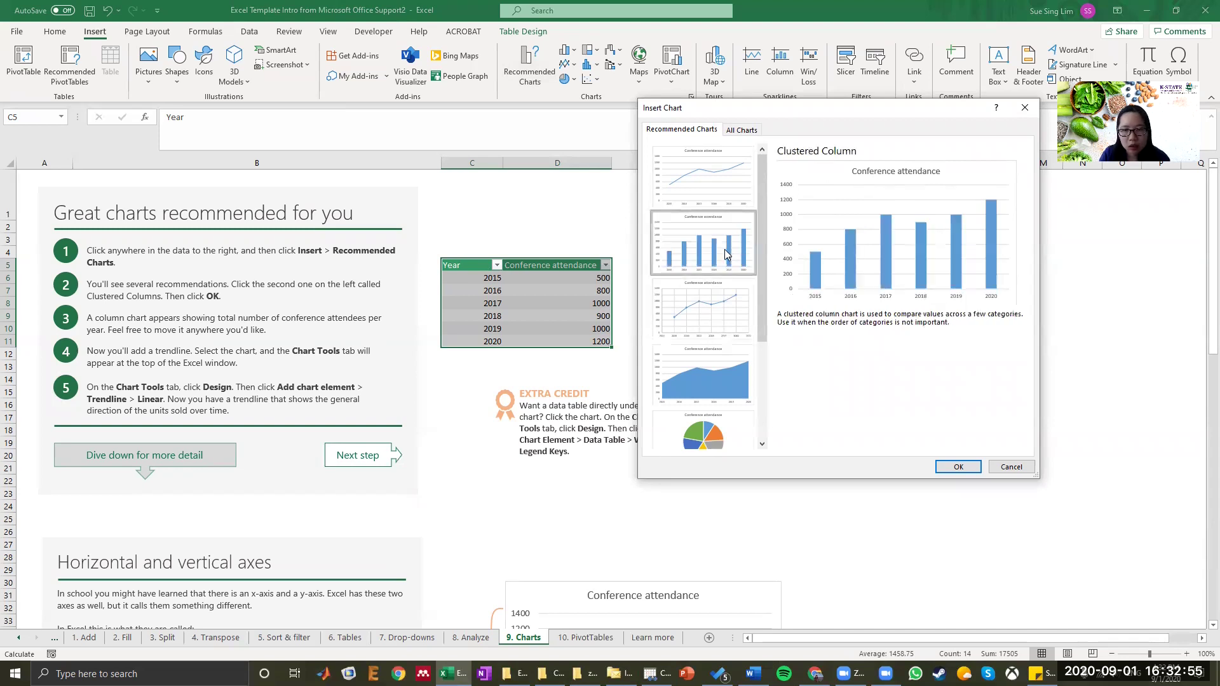
pyautogui.click(958, 467)
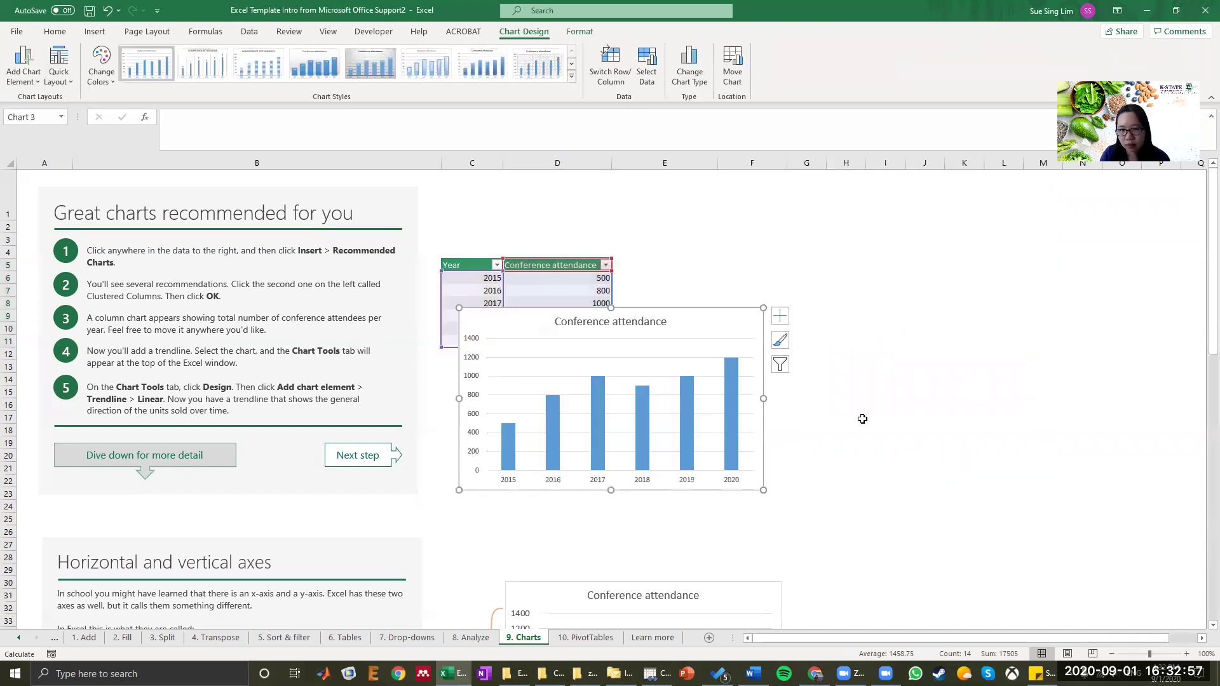
# Drag the Conference attendance chart beside the table and deselect it.
pyautogui.moveTo(688, 322); pyautogui.dragTo(959, 218)
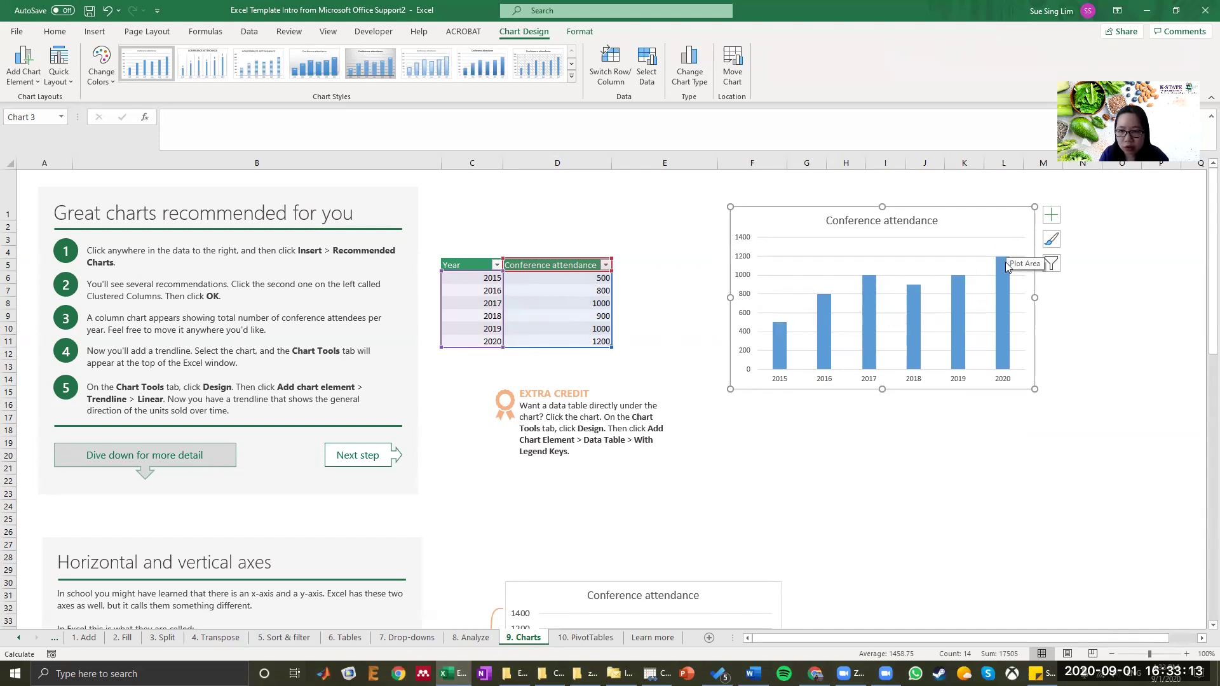
pyautogui.moveTo(1006, 267)
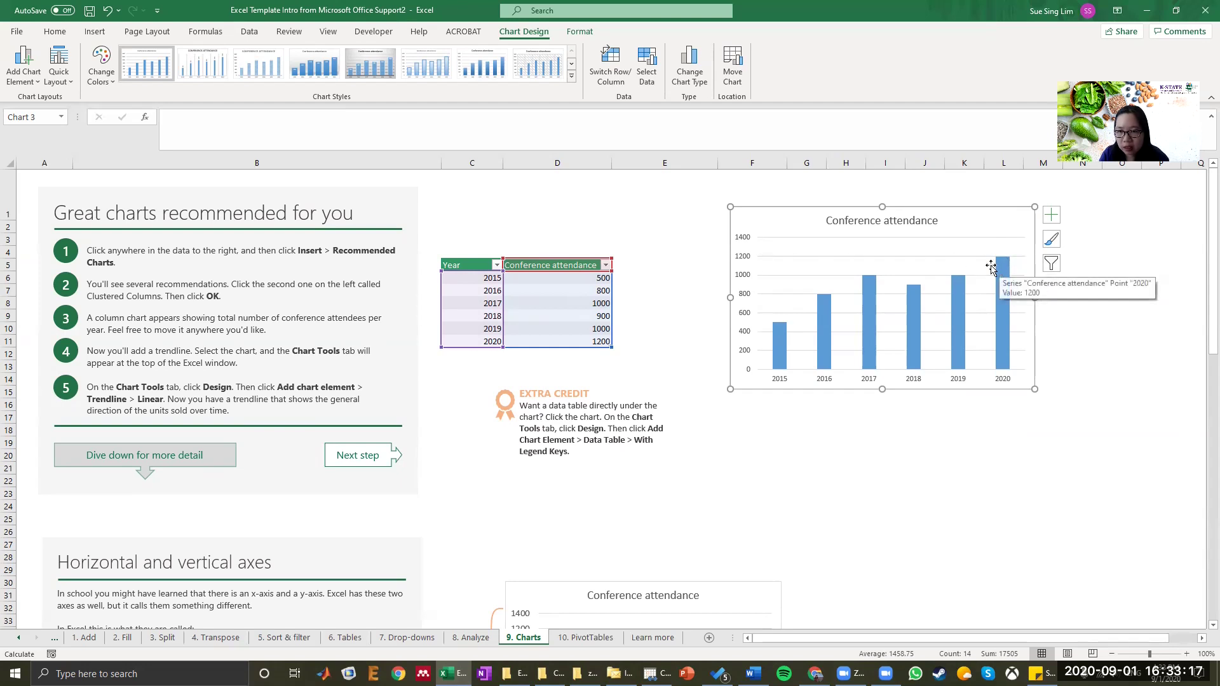
pyautogui.click(648, 298)
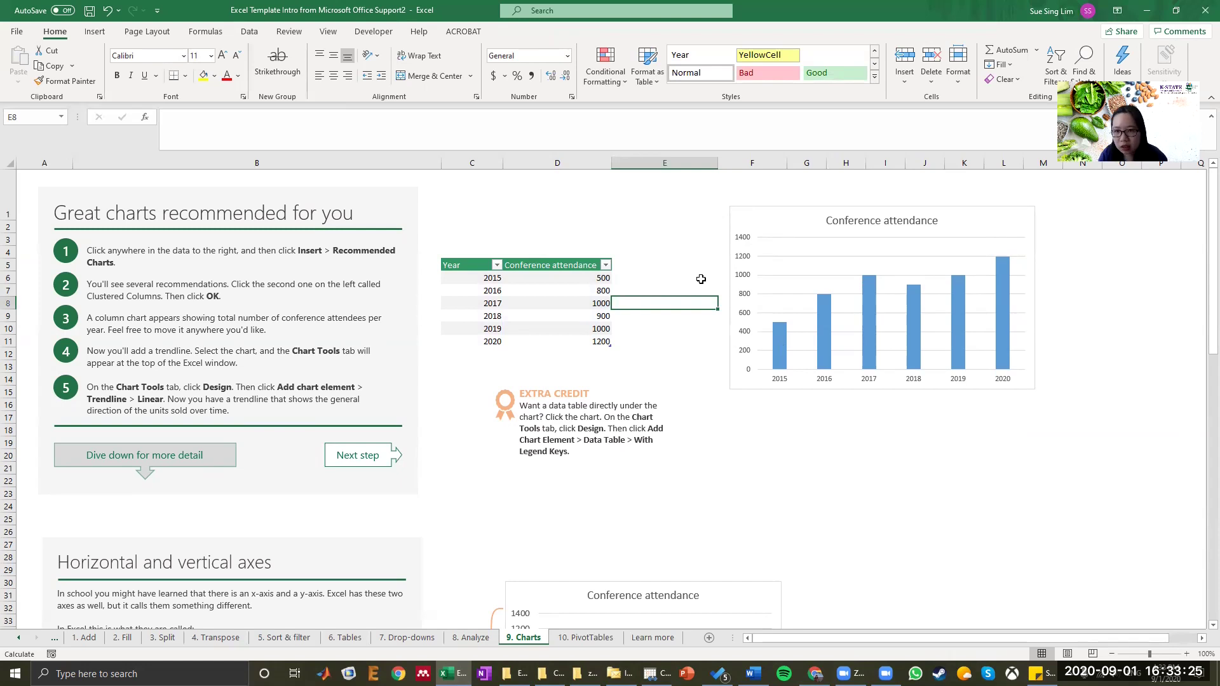
pyautogui.scroll(-1, 701, 278)
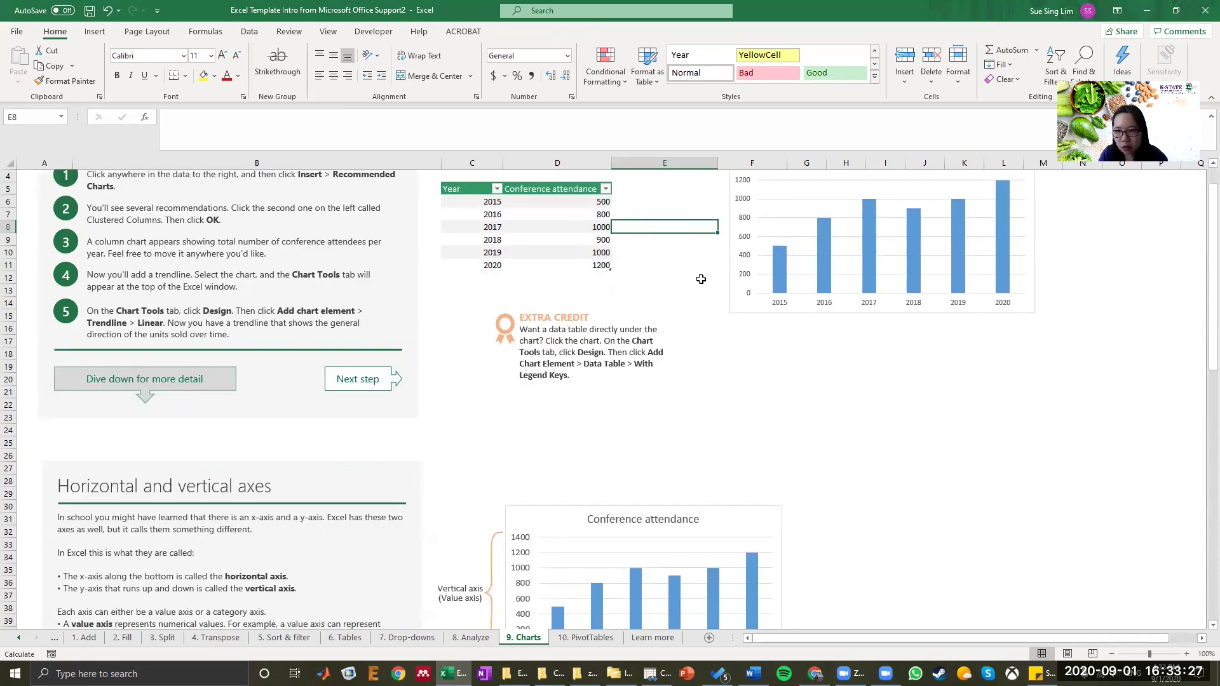
pyautogui.scroll(2, 701, 279)
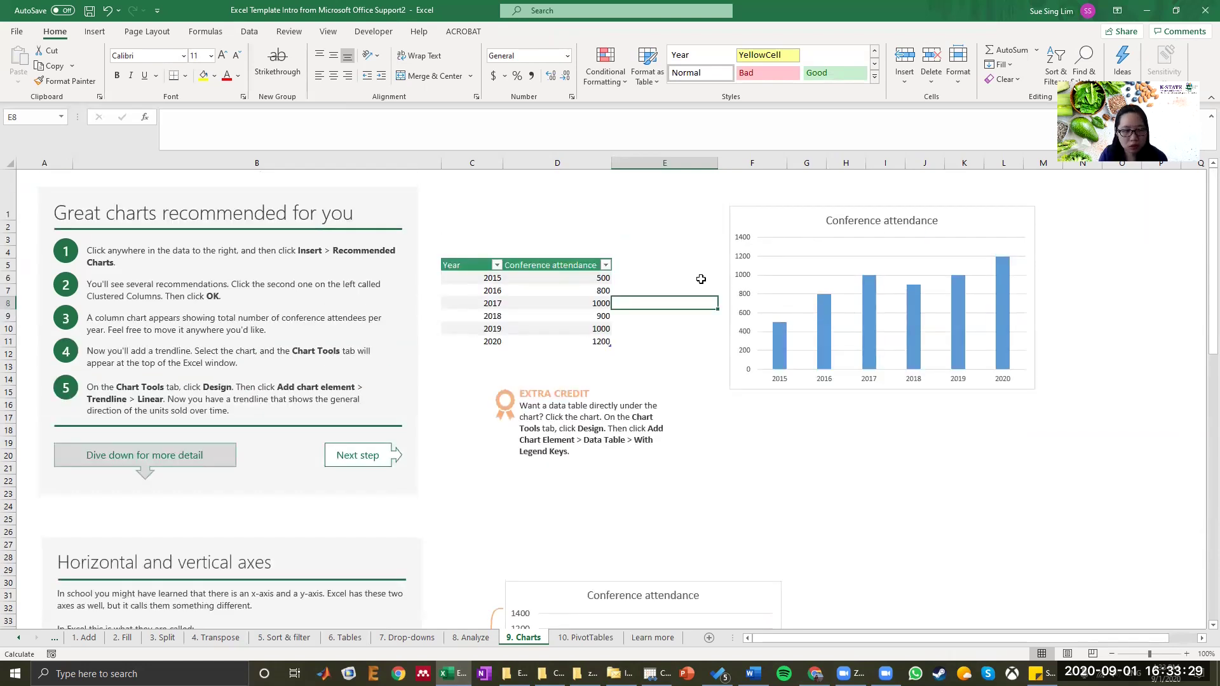
pyautogui.scroll(-4, 700, 279)
pyautogui.scroll(-5, 701, 279)
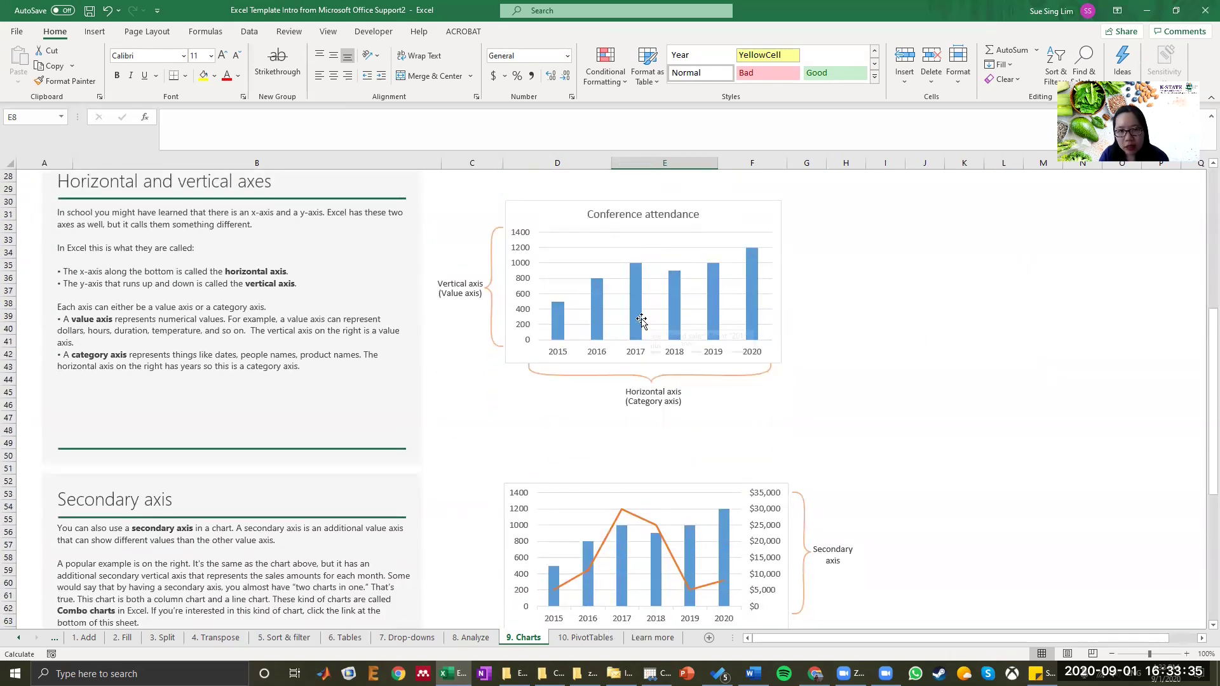
pyautogui.scroll(9, 641, 319)
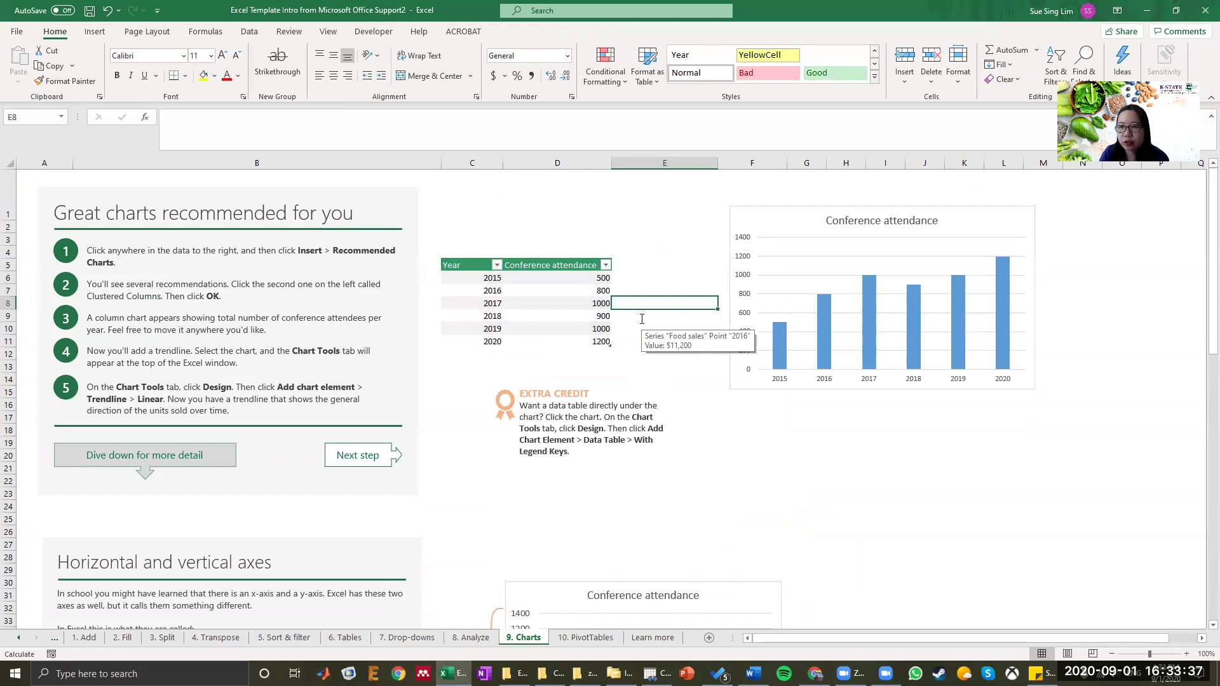